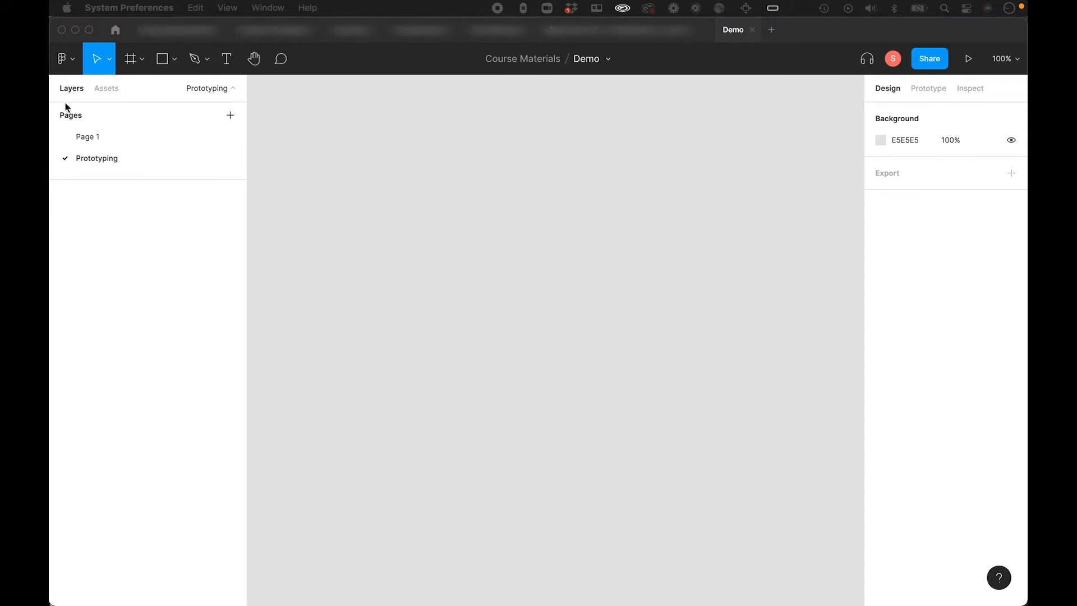
Add an iPhone 13 / 13 Pro frame to the Prototyping page.
click(144, 174)
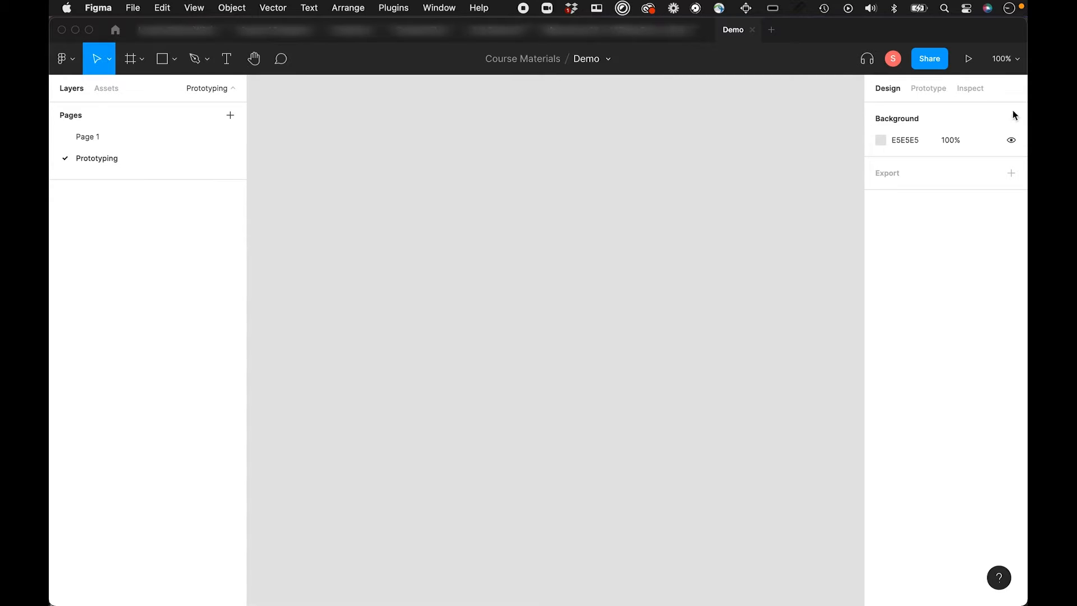
click(134, 64)
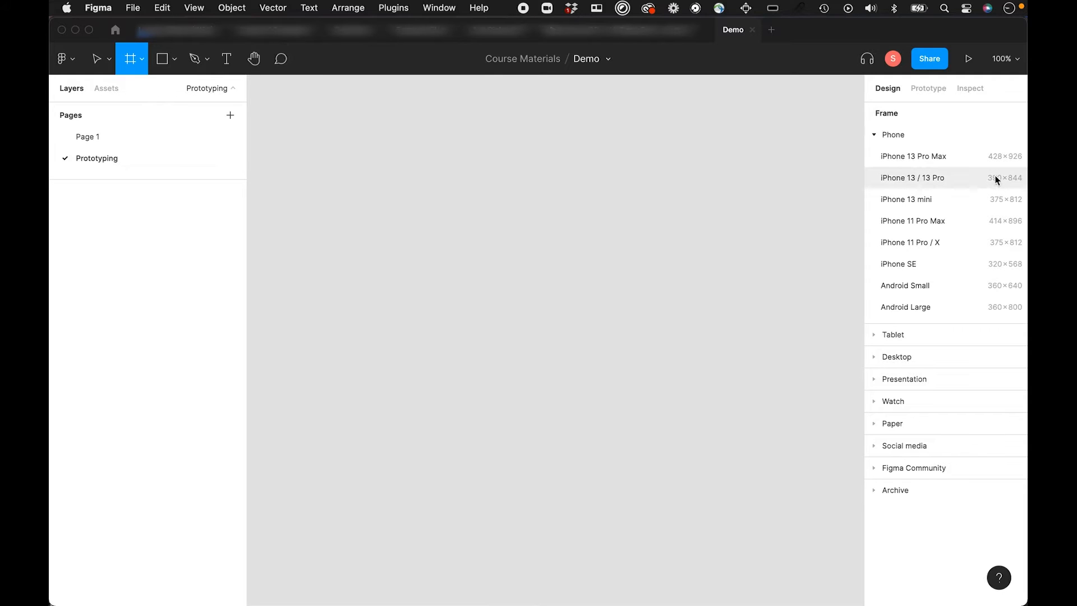
click(934, 180)
click(721, 261)
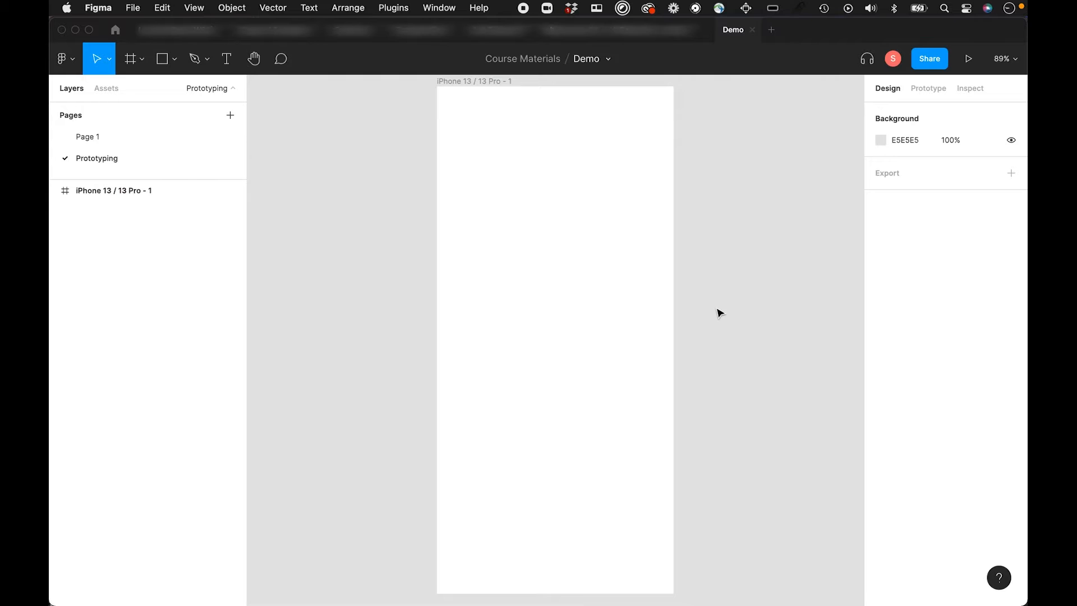
key(minus)
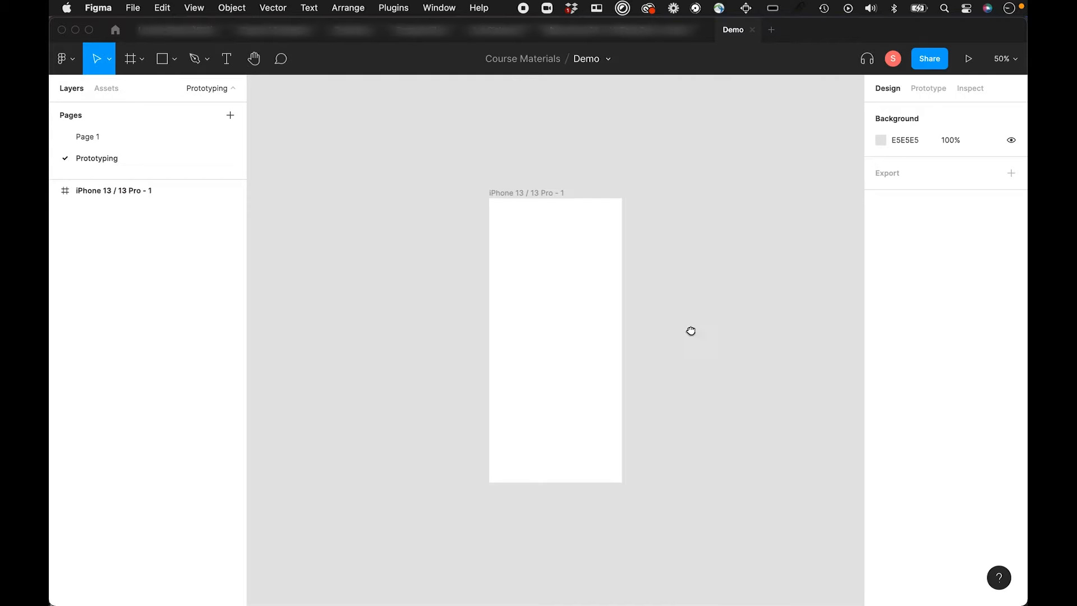
drag(689, 329, 627, 293)
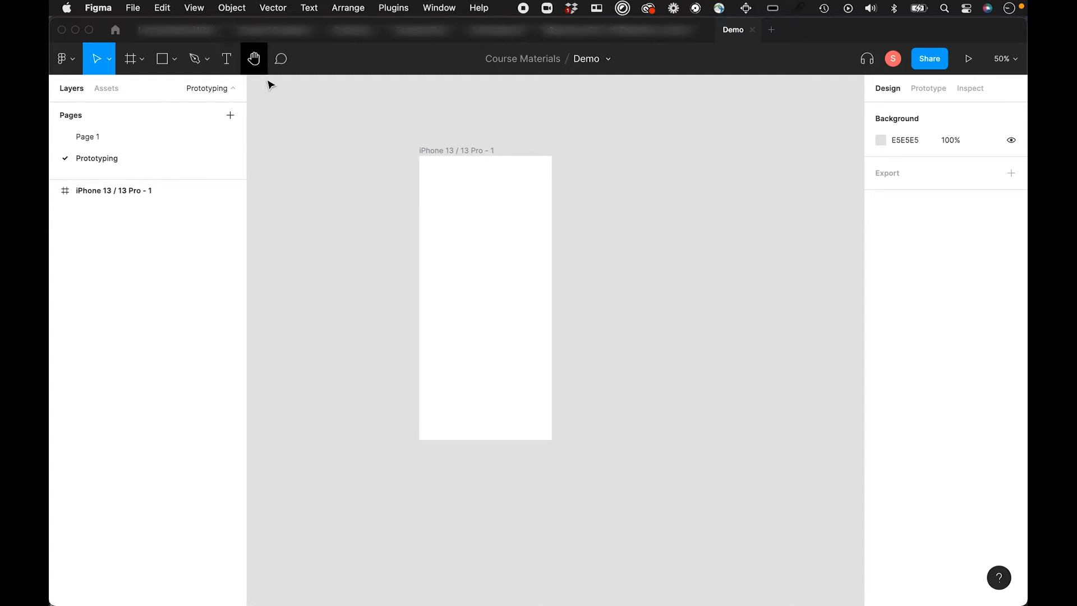
Place the map screenshot IMG_4645 inside the iPhone frame.
click(174, 59)
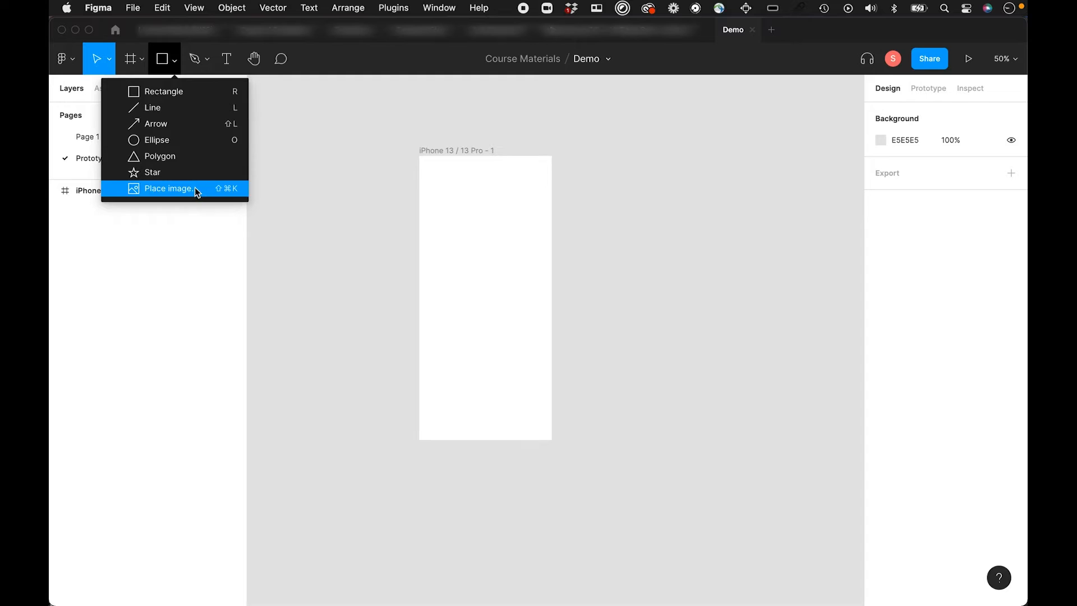
click(194, 187)
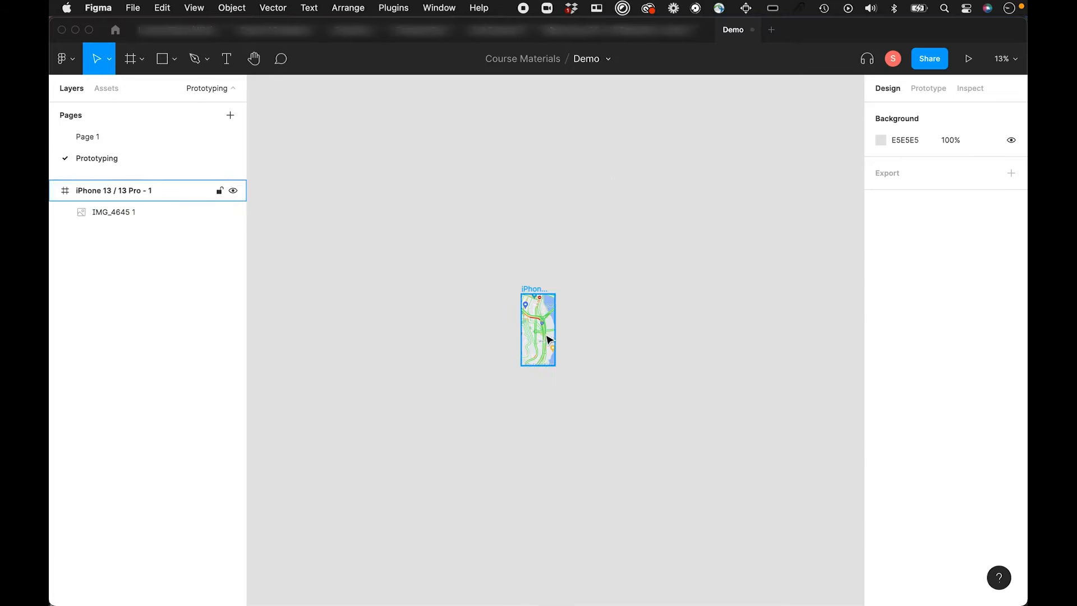
click(548, 337)
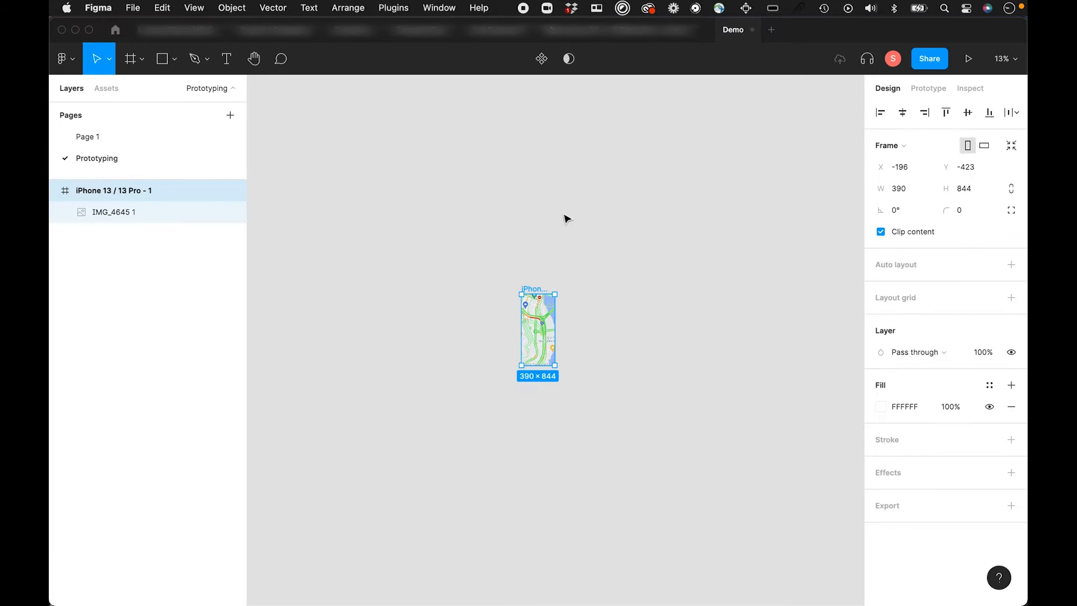
click(718, 339)
drag(543, 334, 522, 372)
key(super+z)
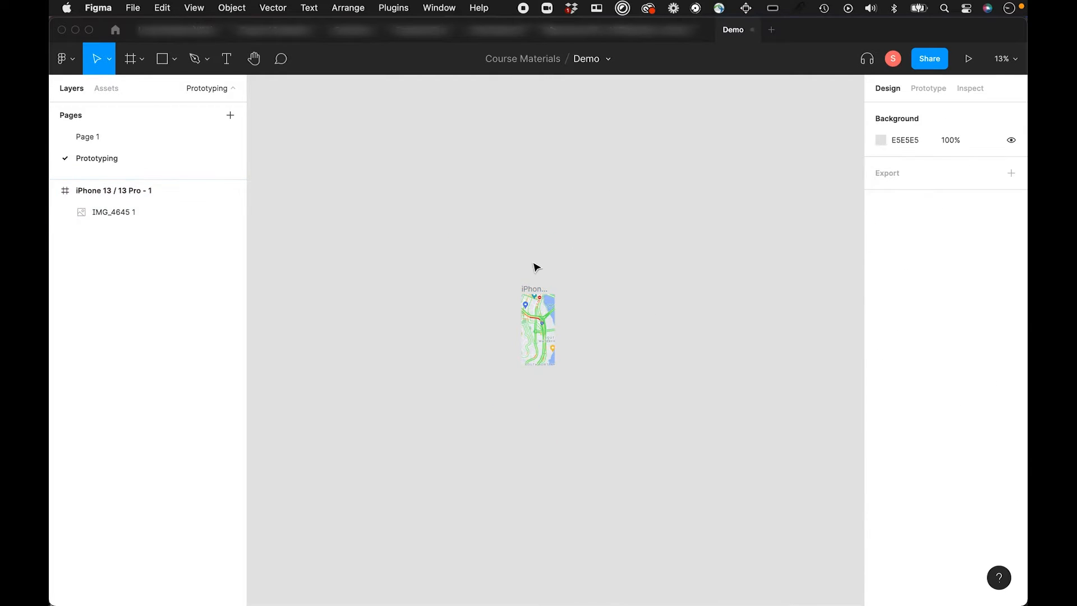
drag(442, 206, 574, 376)
click(536, 331)
key(super+z)
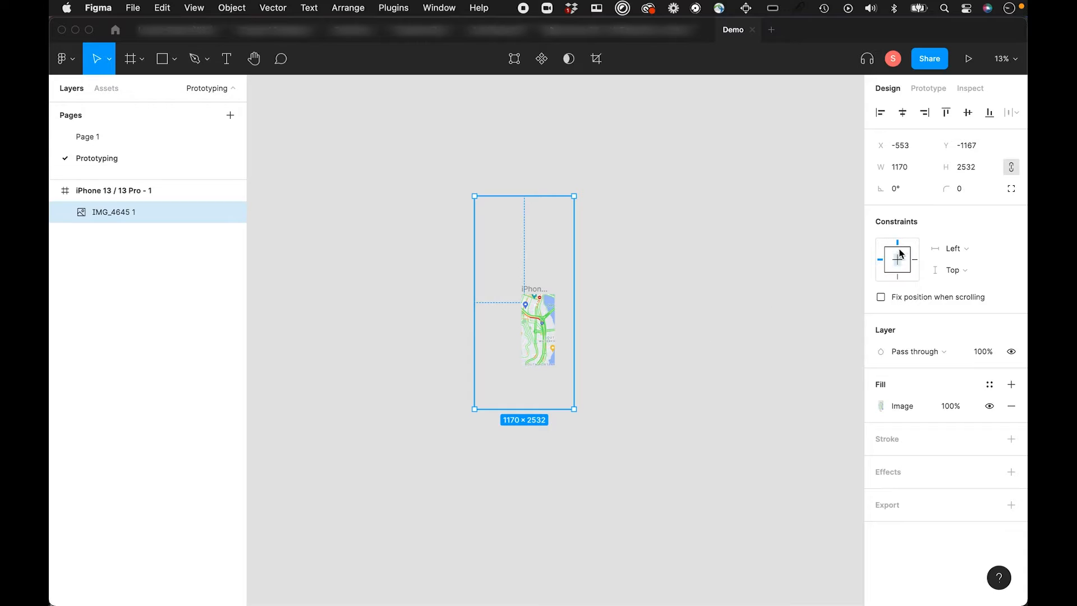
click(649, 334)
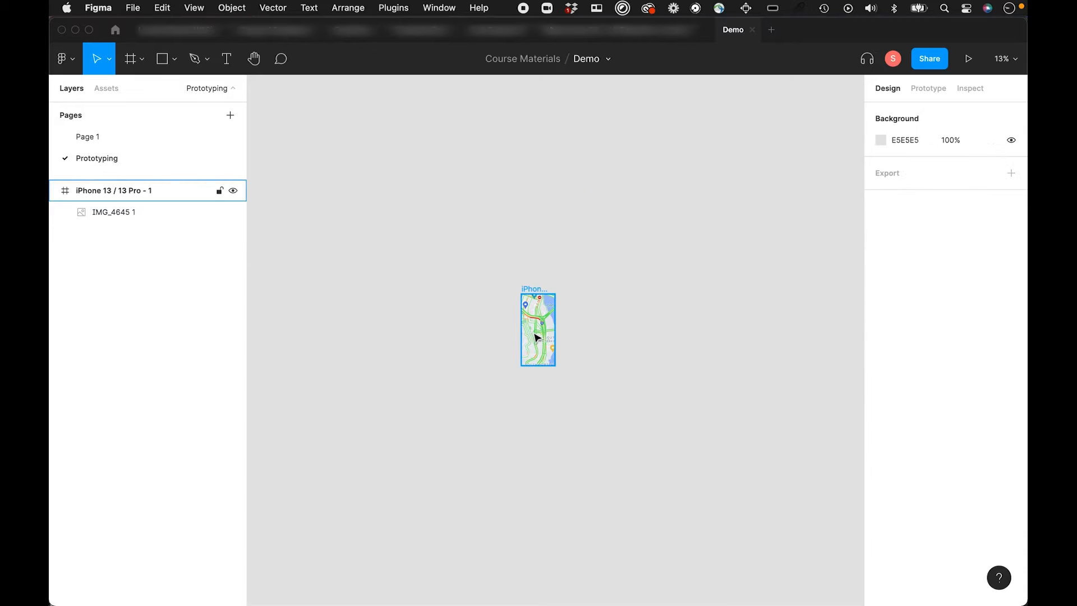
click(553, 314)
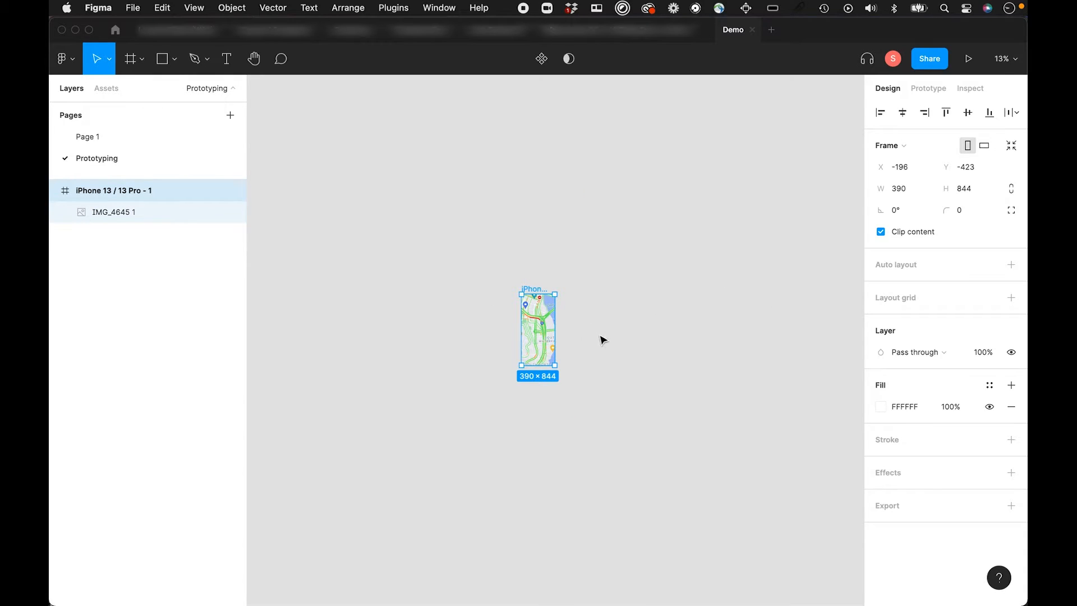
click(625, 351)
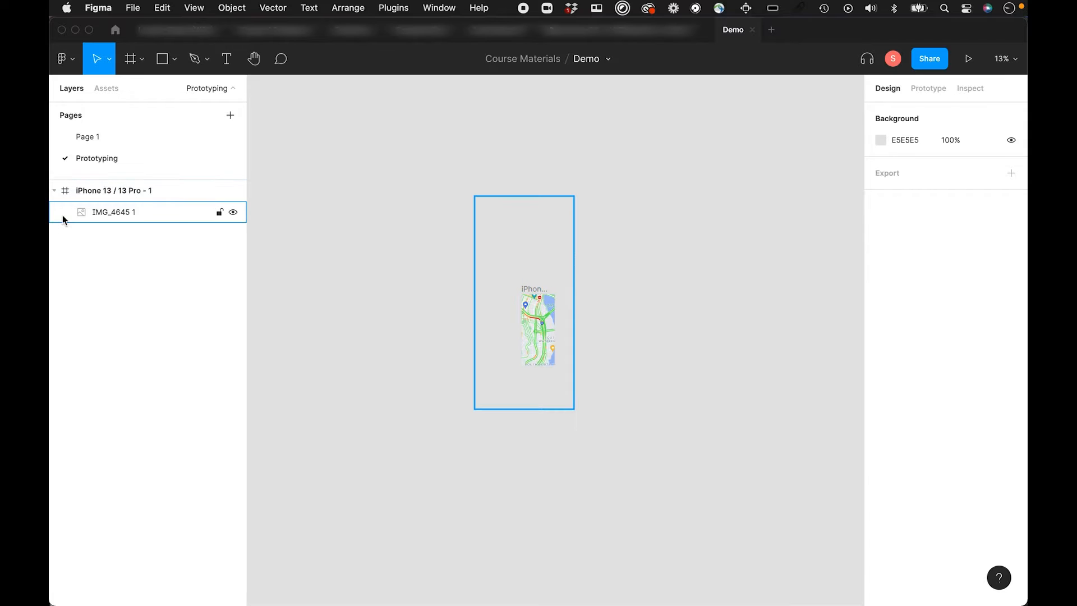
Set the width of the IMG_4645 image to 390 with its proportions locked.
click(120, 219)
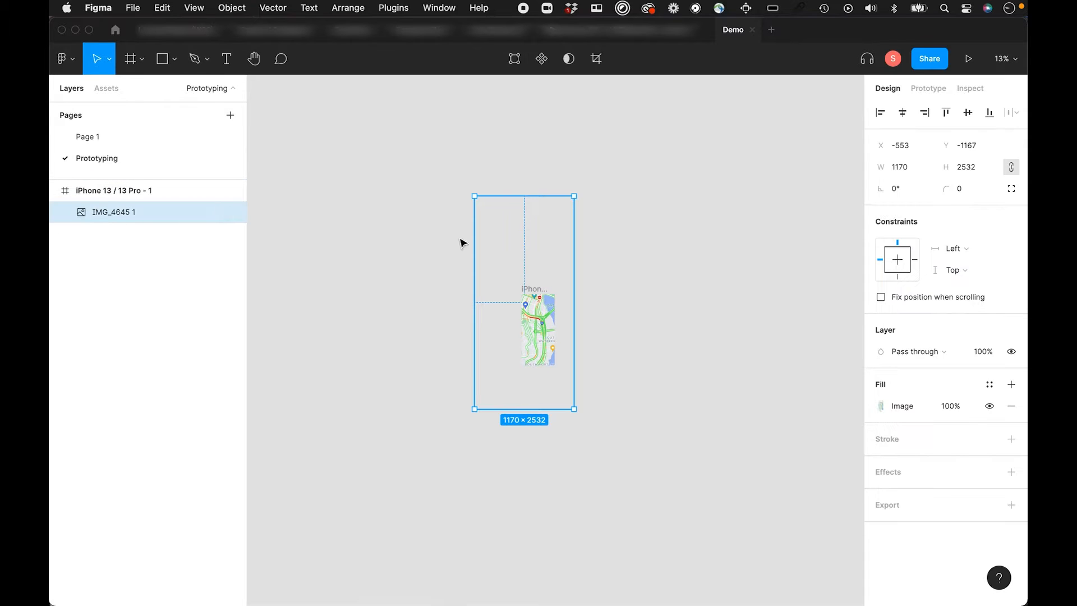
click(904, 164)
text(390)
key(Tab)
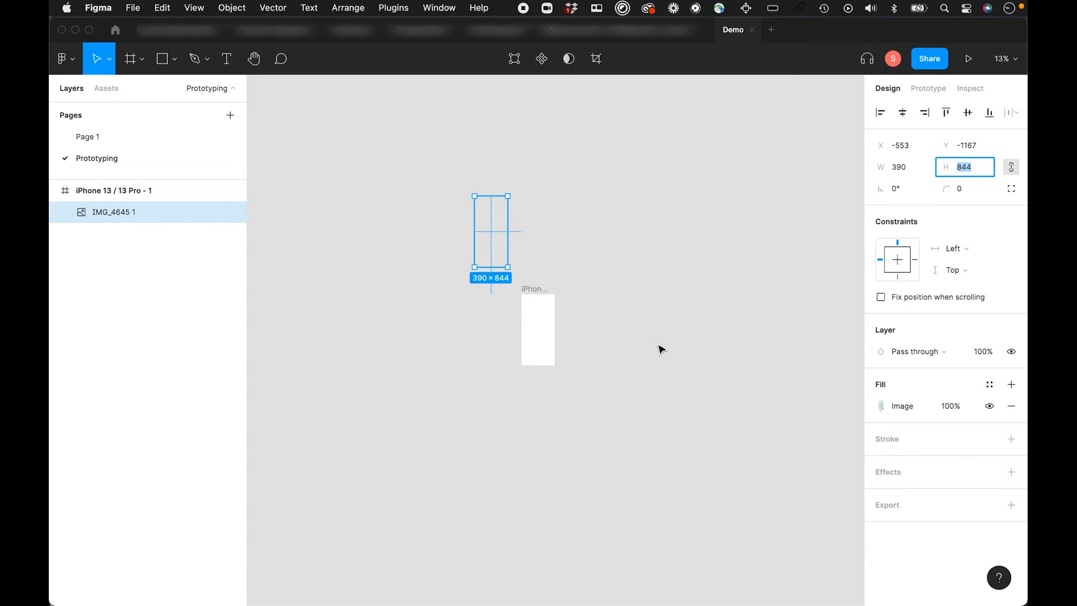
click(660, 349)
Pull the IMG_4645 layer out of the iPhone frame and reposition the image over the frame so it nests inside again.
drag(445, 192, 521, 262)
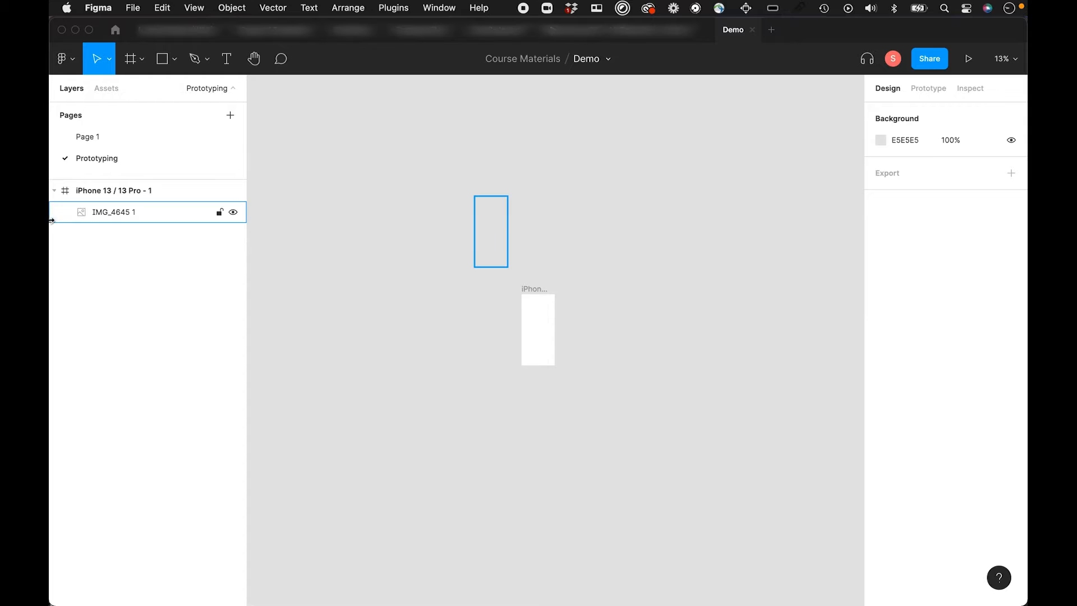
drag(99, 214, 100, 181)
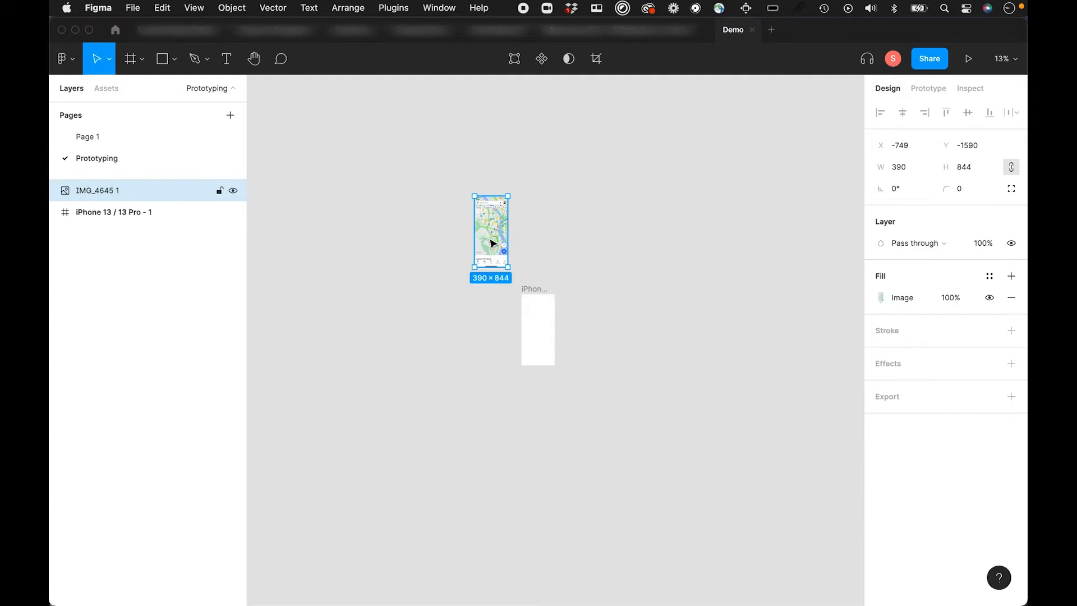
drag(517, 281, 548, 344)
scroll(548, 344, up, 3)
scroll(530, 326, up, 3)
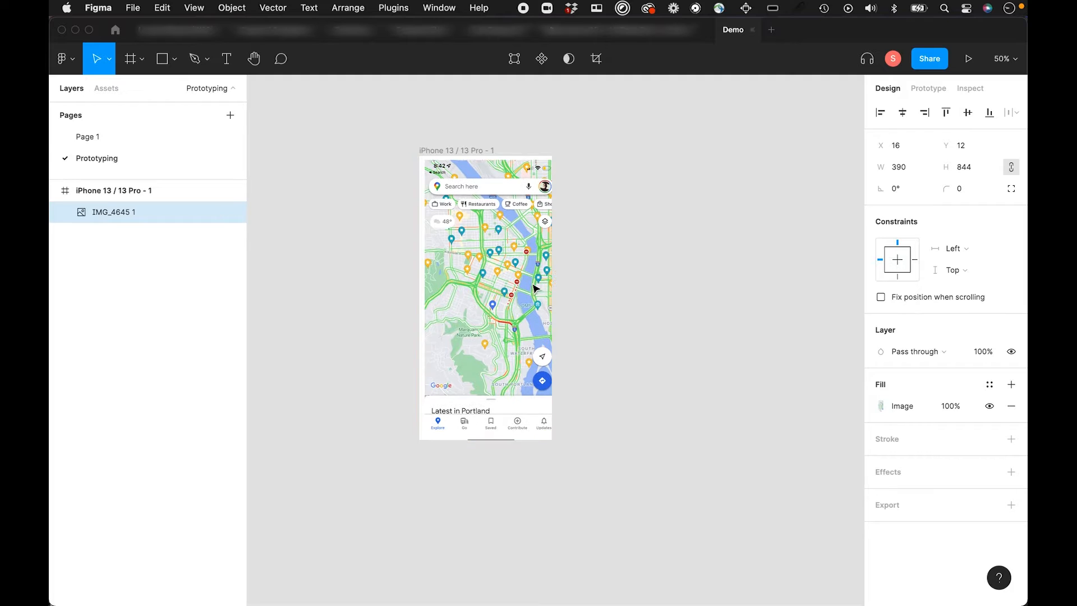
Align the map image to the right and top edges of the iPhone frame.
click(922, 113)
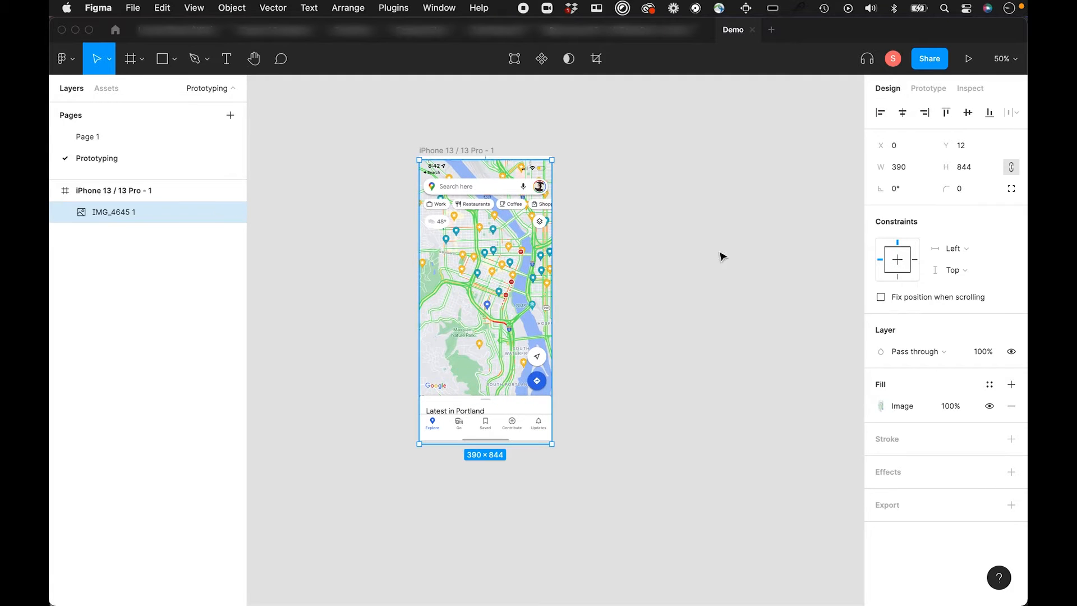
click(945, 112)
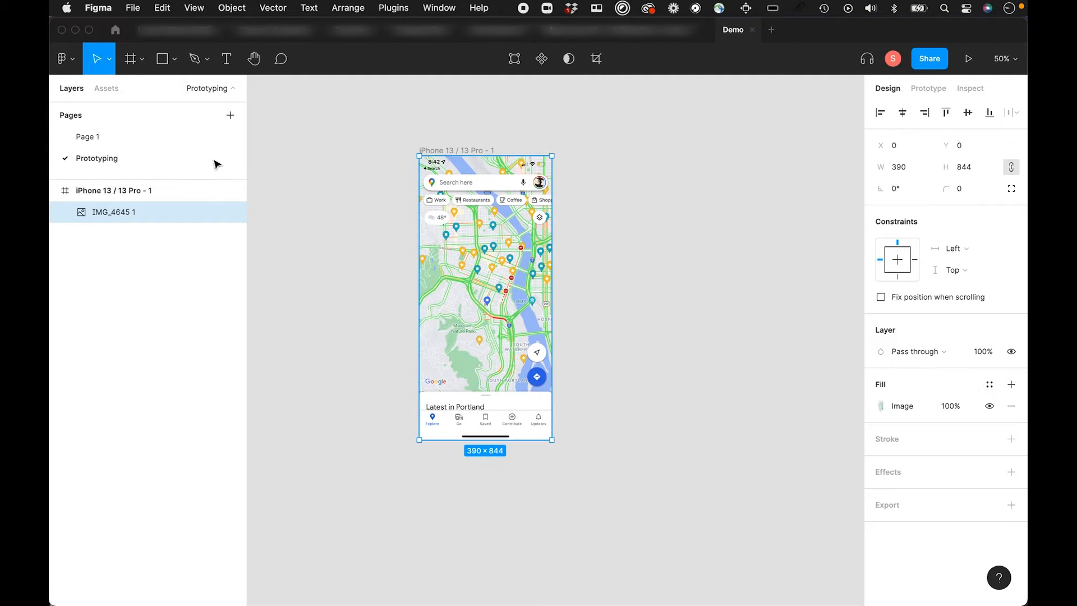
click(799, 161)
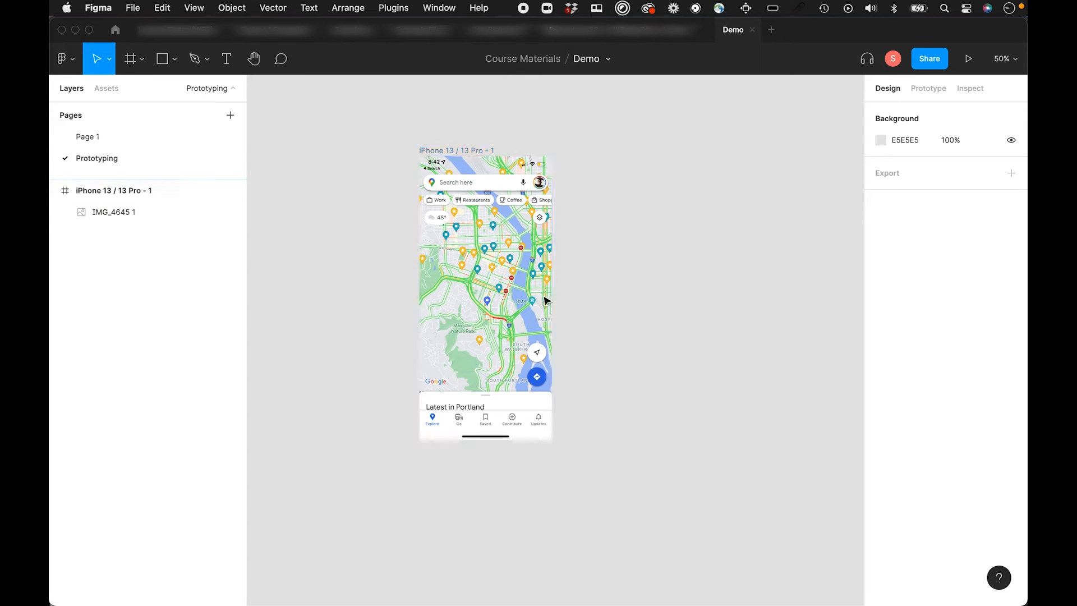
Duplicate the iPhone frame twice to form a row of three evenly spaced map screens.
scroll(572, 327, right, 2)
click(453, 322)
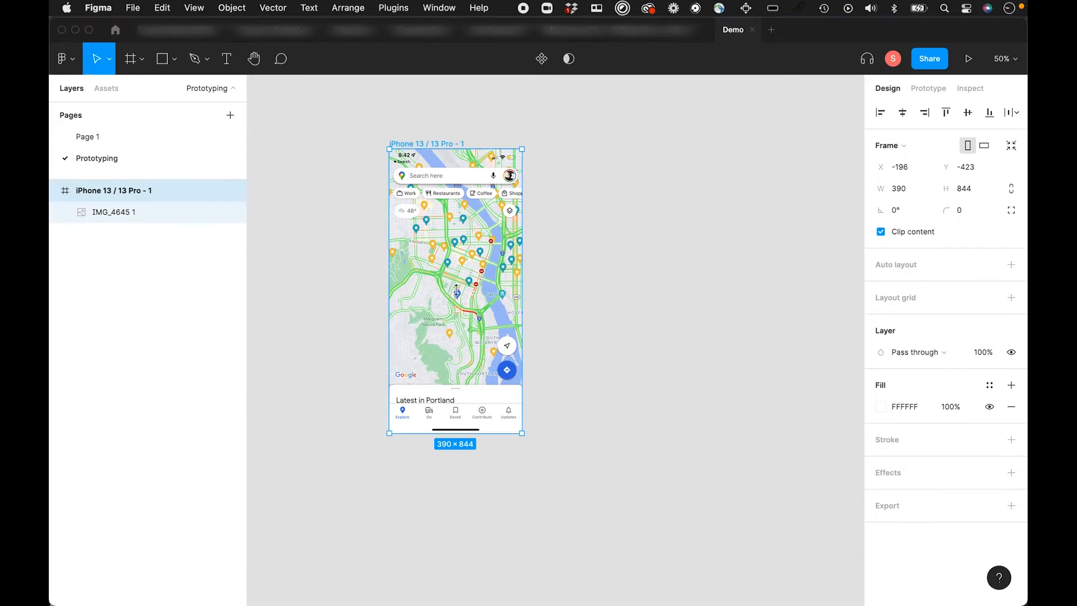
drag(493, 330, 615, 327)
key(super+d)
scroll(678, 312, right, 1)
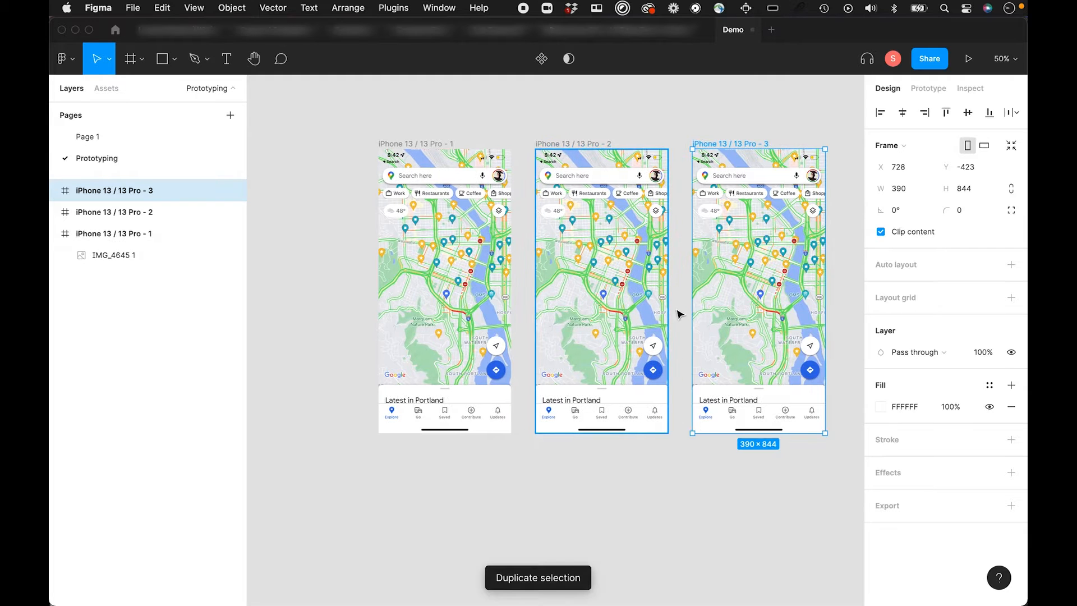
Replace the image fill in the second iPhone frame with IMG_4646.PNG.
click(586, 347)
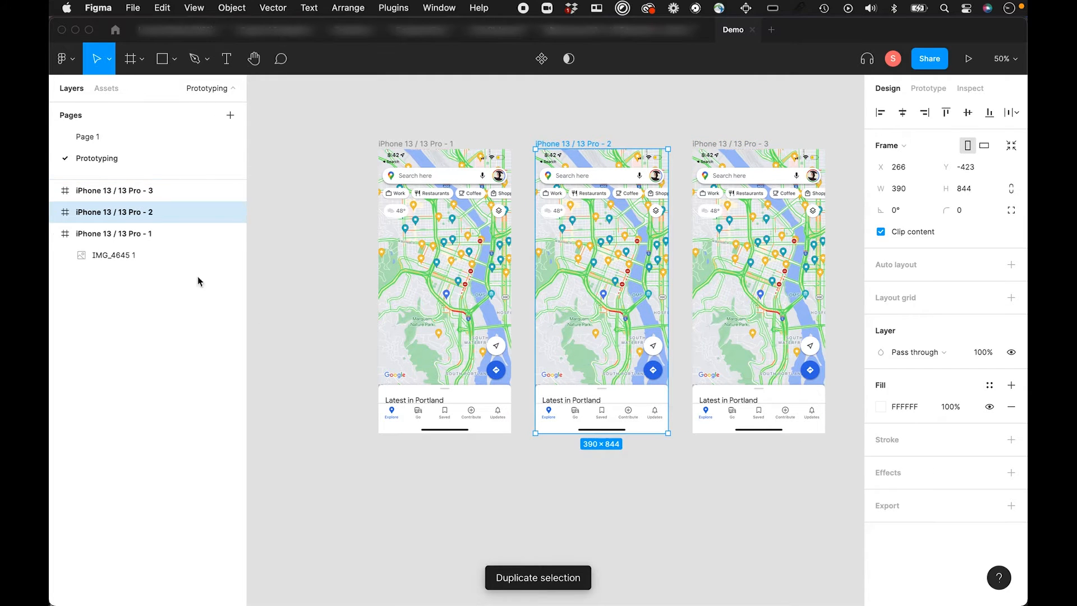
click(55, 213)
click(134, 234)
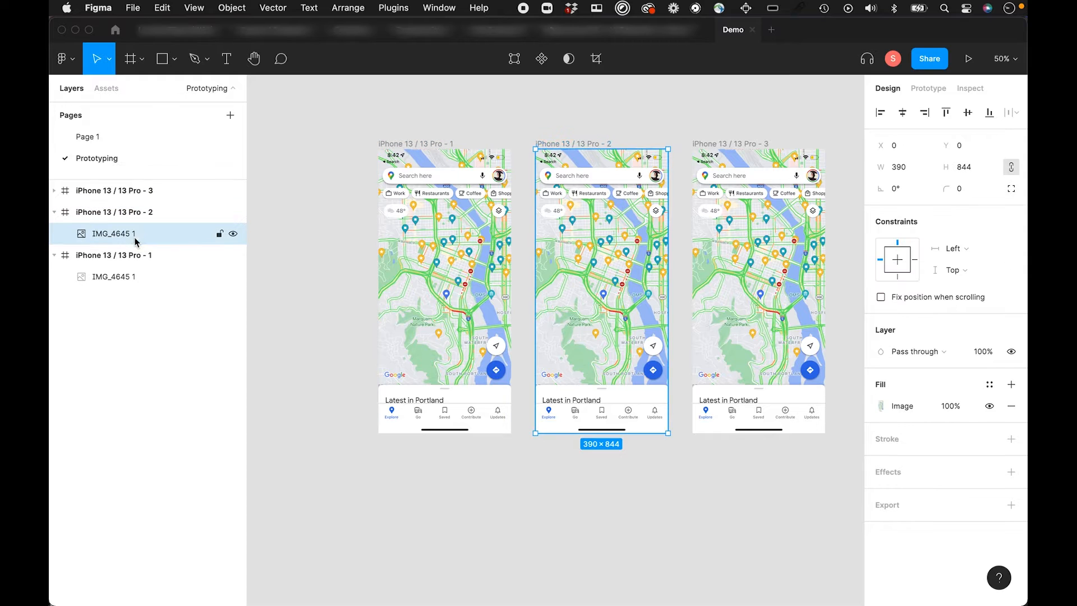
click(880, 405)
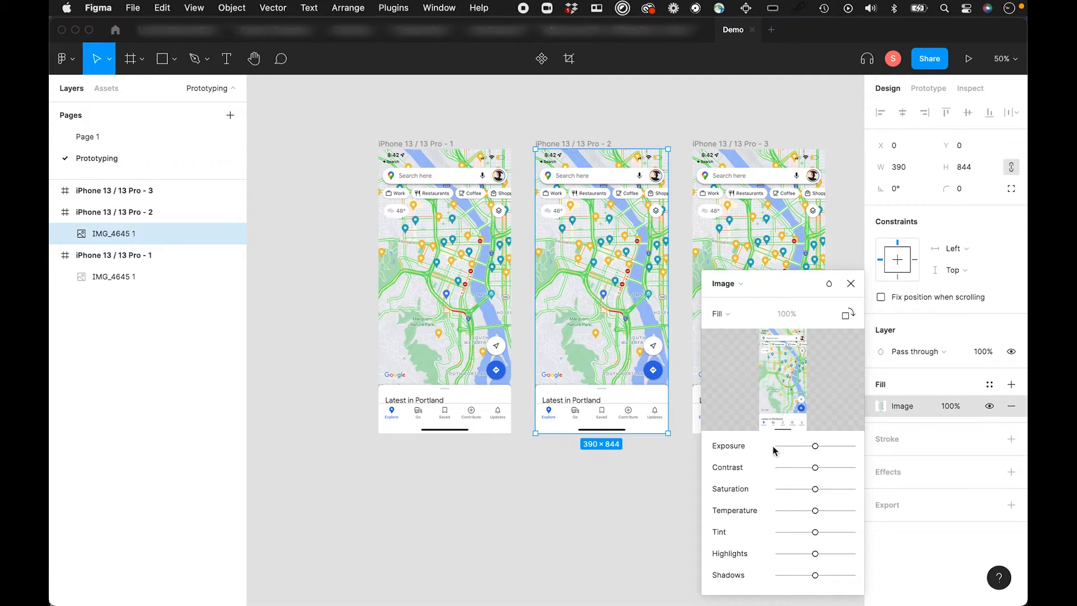
click(786, 375)
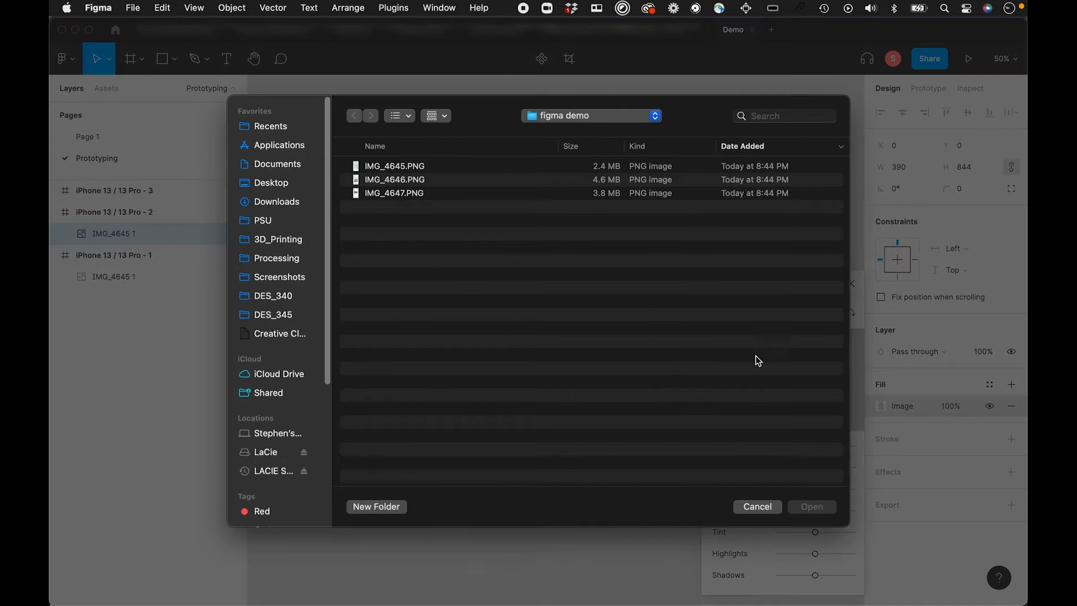
click(459, 183)
double_click(458, 184)
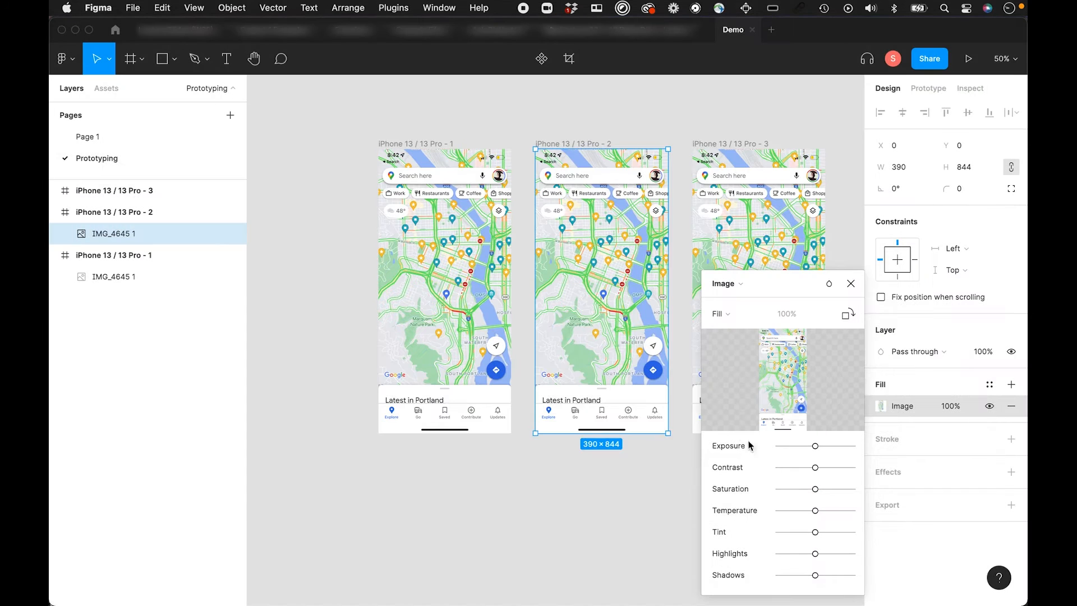
click(851, 284)
Replace the image fill in the third iPhone frame with IMG_4647.PNG.
double_click(763, 240)
click(896, 406)
mouse_move(787, 377)
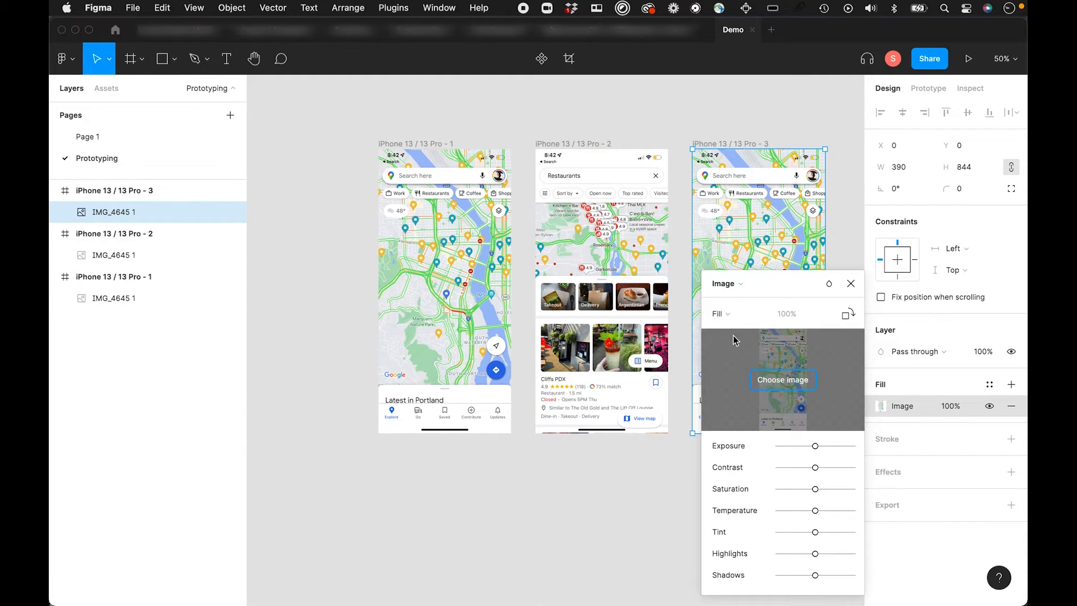
click(792, 383)
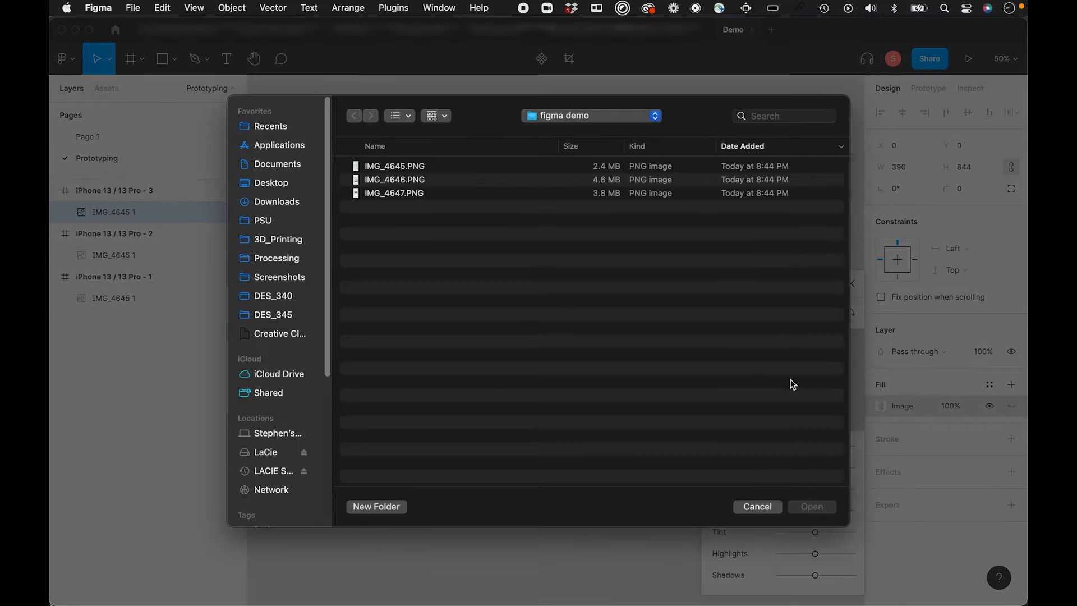
click(448, 194)
key(Return)
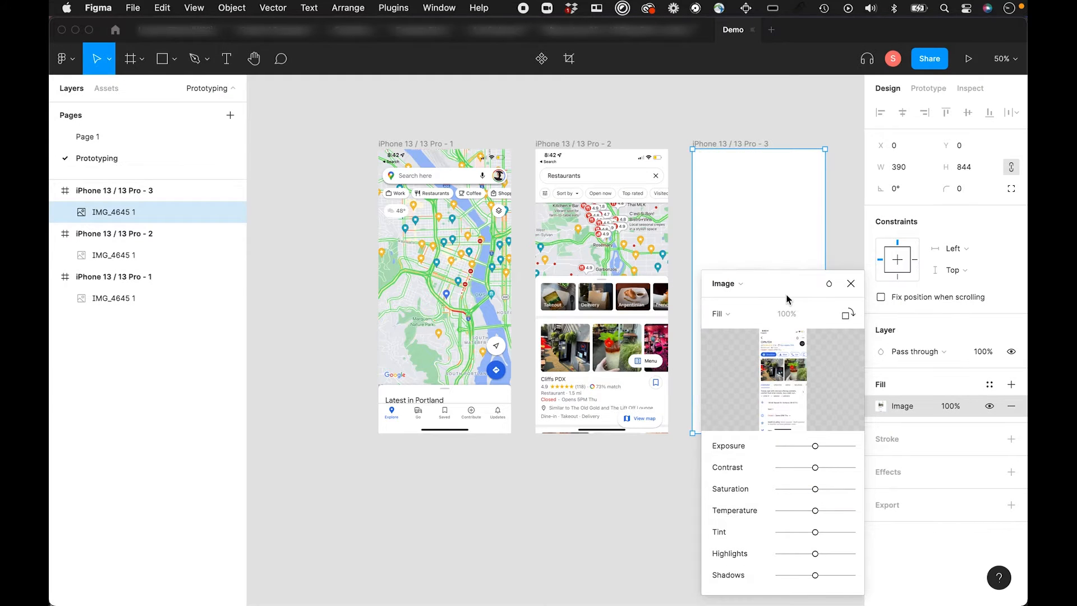
click(851, 283)
click(738, 481)
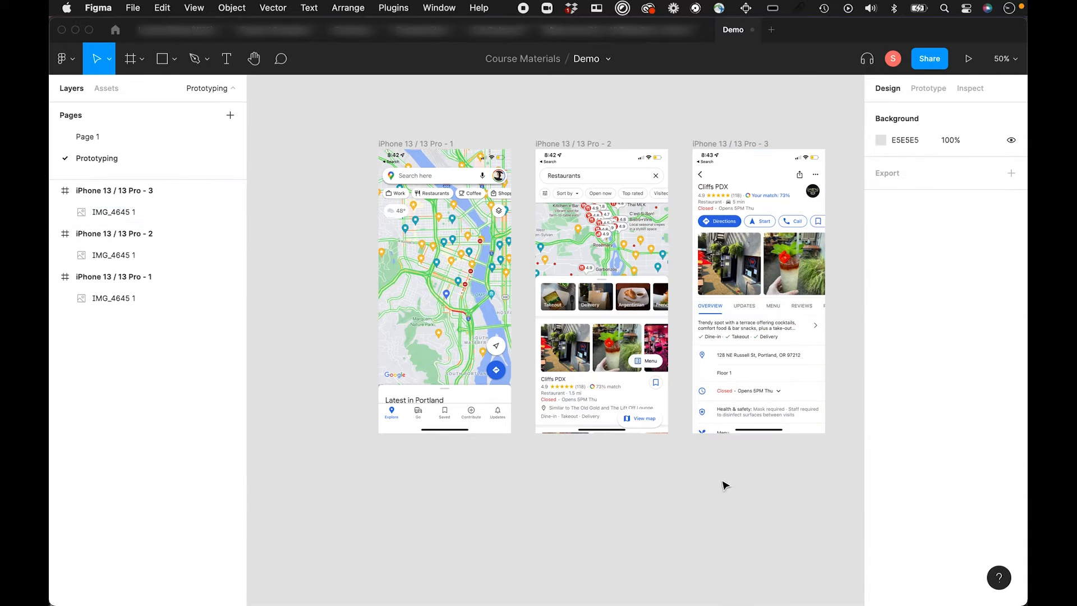
key(super+plus)
drag(623, 426, 753, 435)
drag(560, 348, 655, 424)
drag(631, 364, 636, 385)
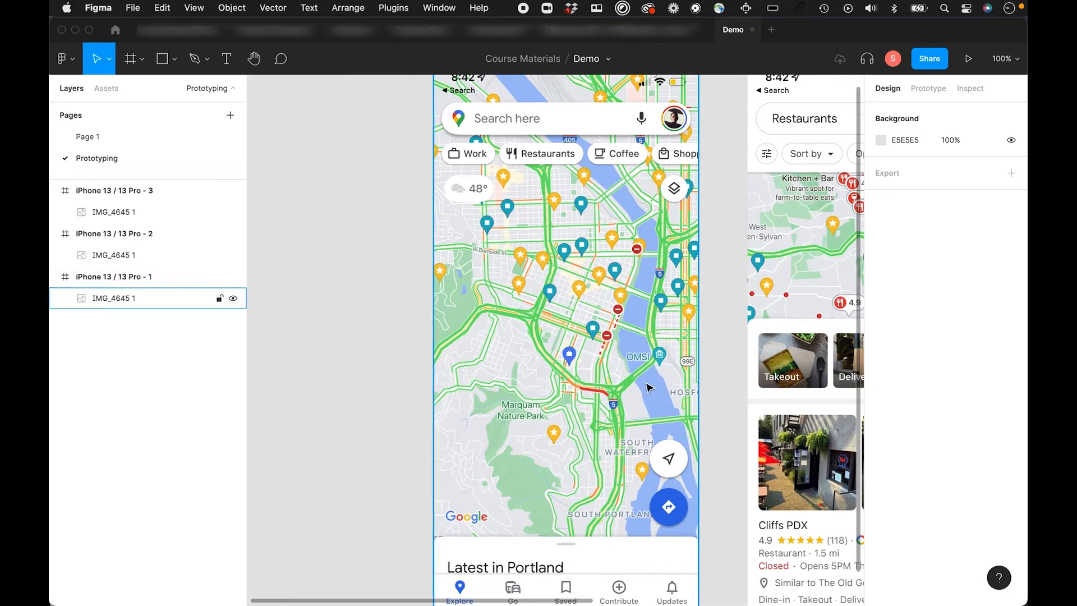
key(super+minus)
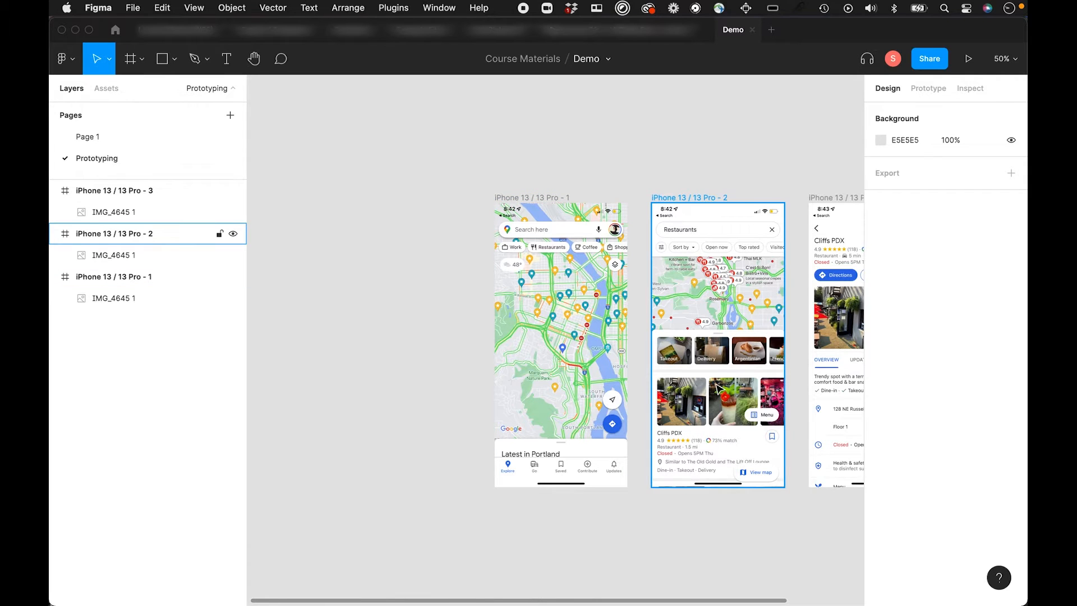
scroll(716, 387, right, 3)
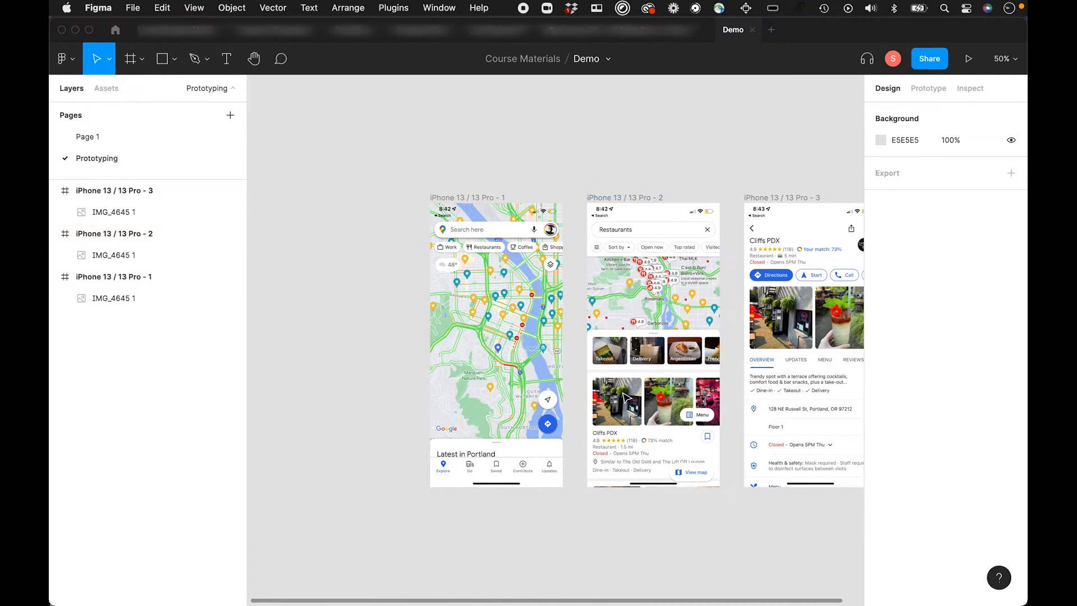
Set the prototype device model to Gold, keeping the iPhone 13 Pro as the device.
scroll(603, 455, right, 2)
scroll(604, 455, down, 1)
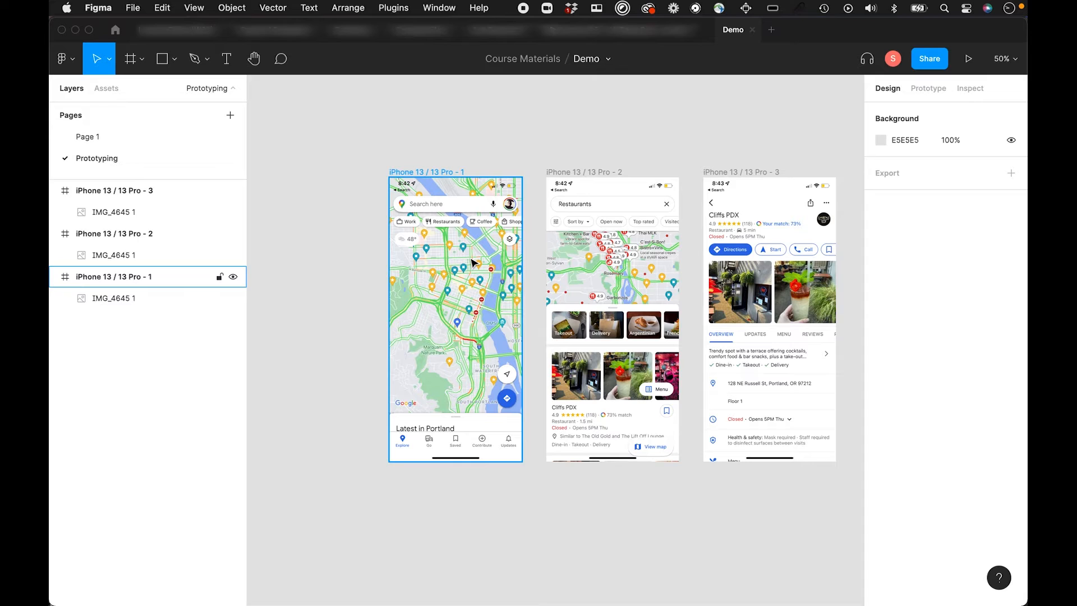
click(928, 89)
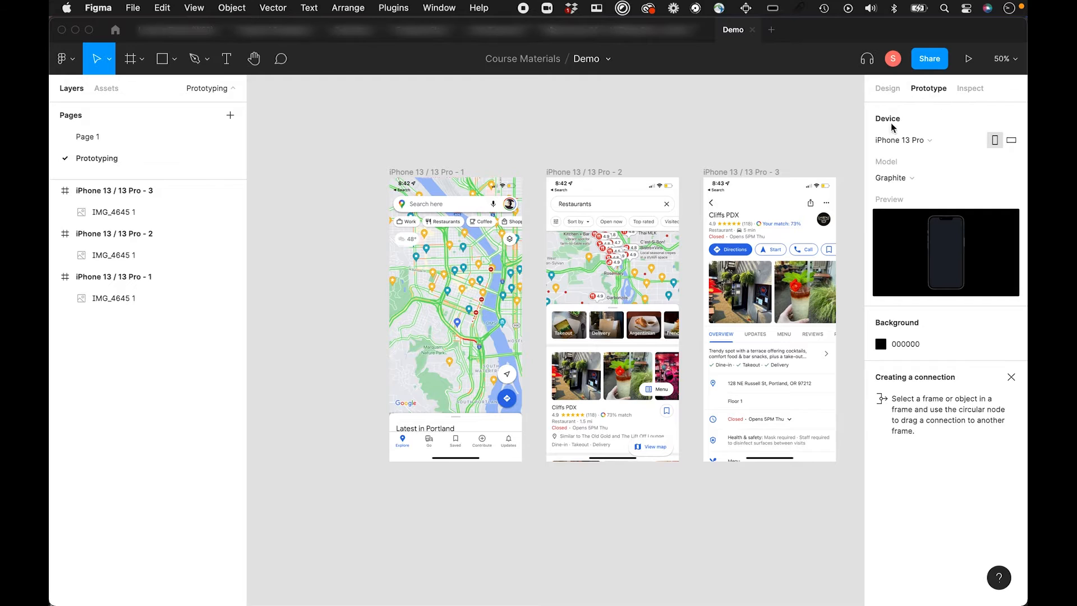
click(963, 140)
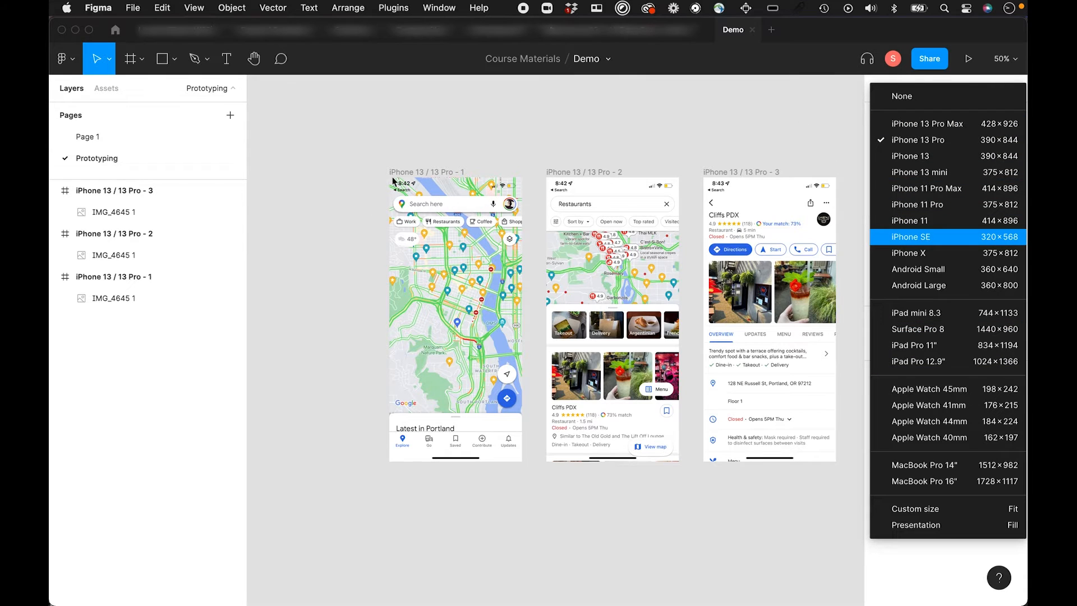
click(806, 139)
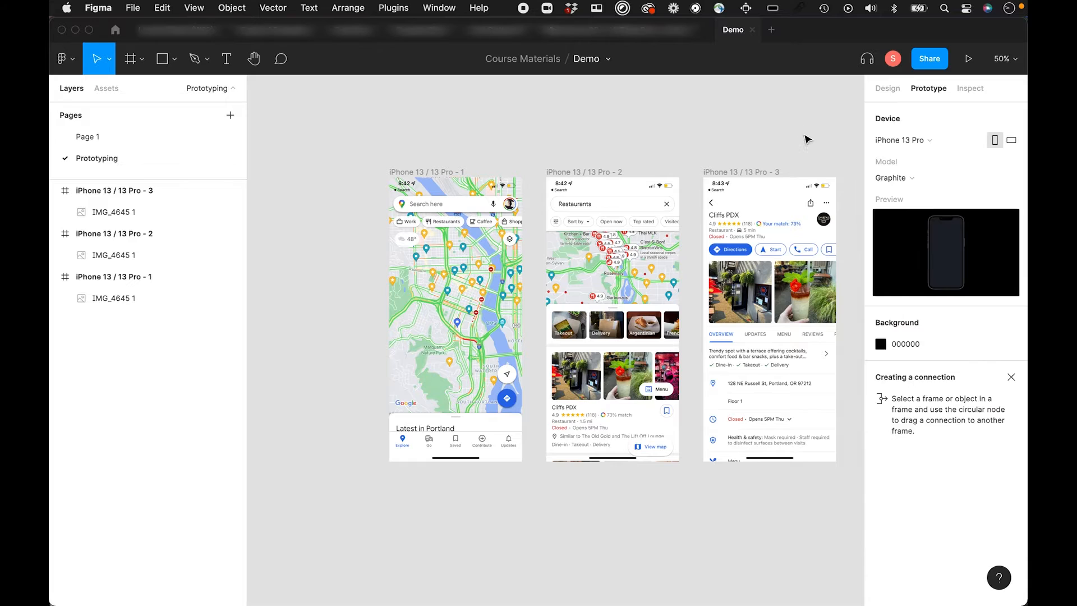
click(905, 178)
click(914, 203)
click(933, 179)
click(927, 215)
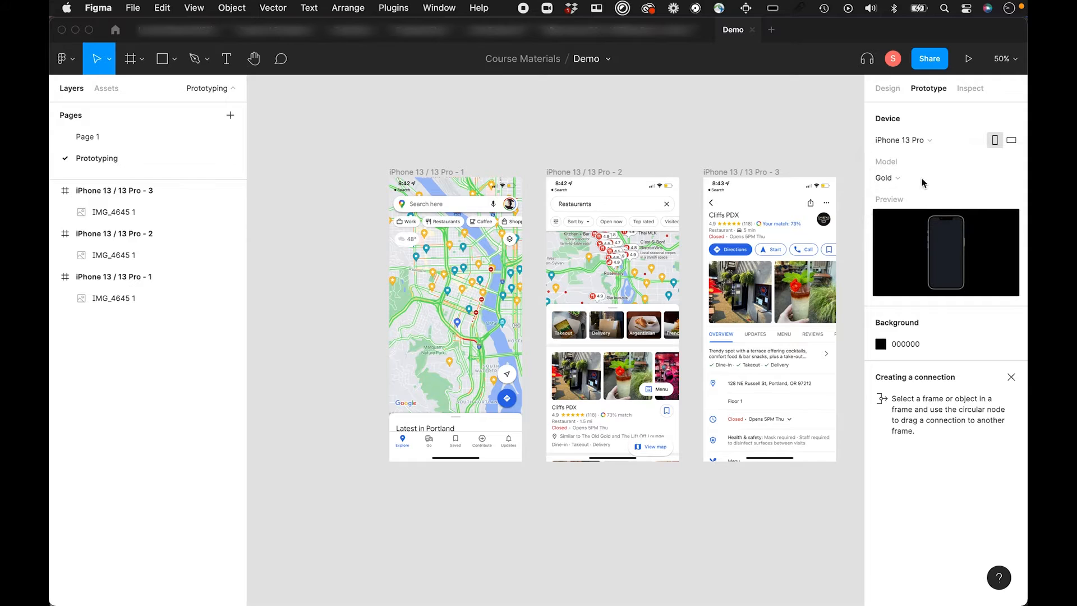
Try a red FF0000 background for the prototype and undo it.
click(880, 343)
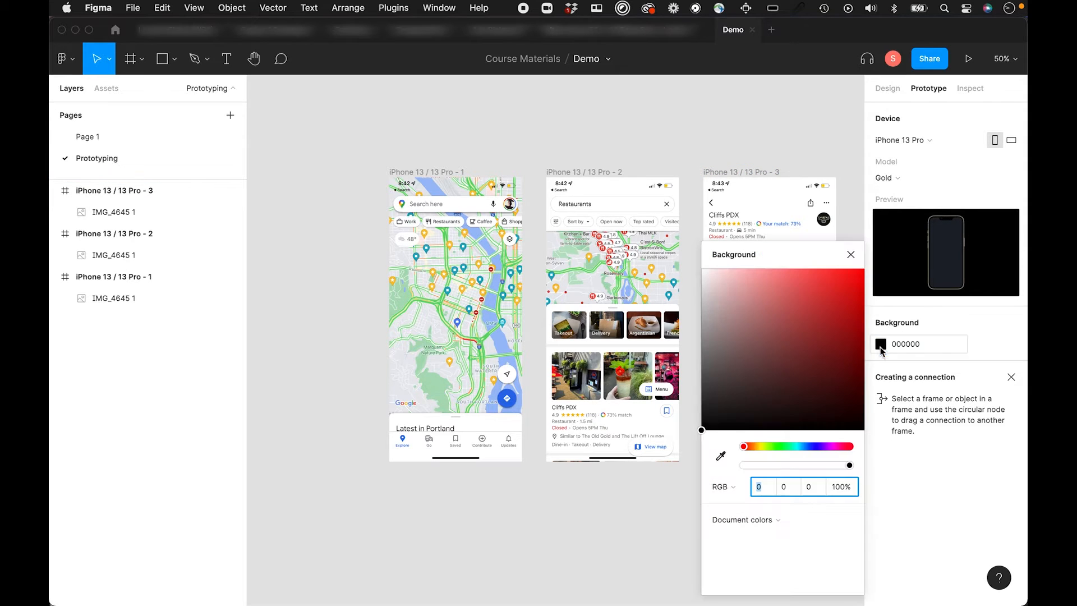
drag(836, 292, 867, 277)
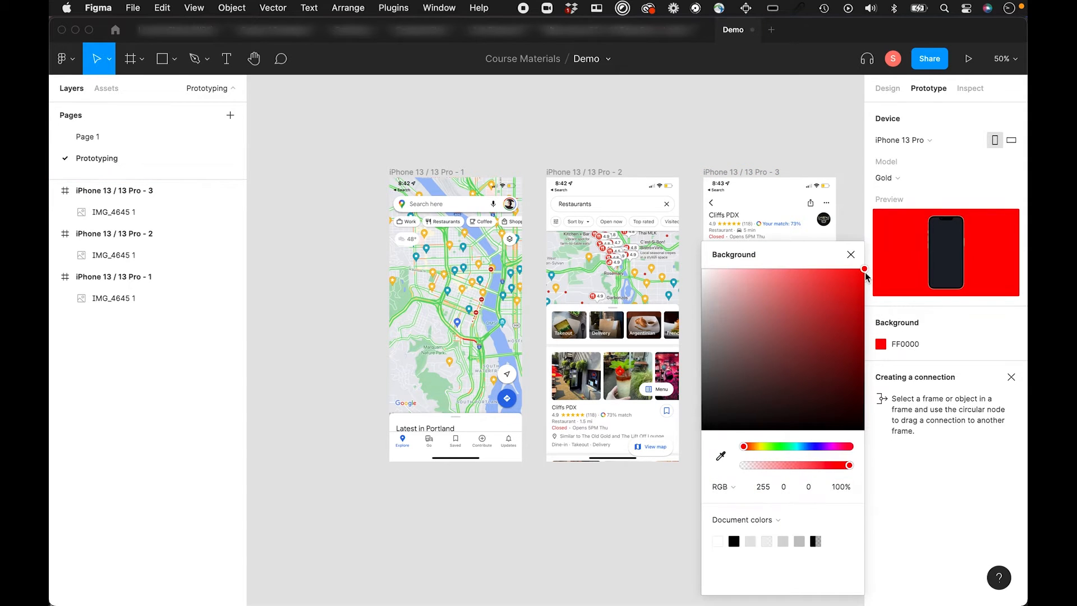
click(880, 345)
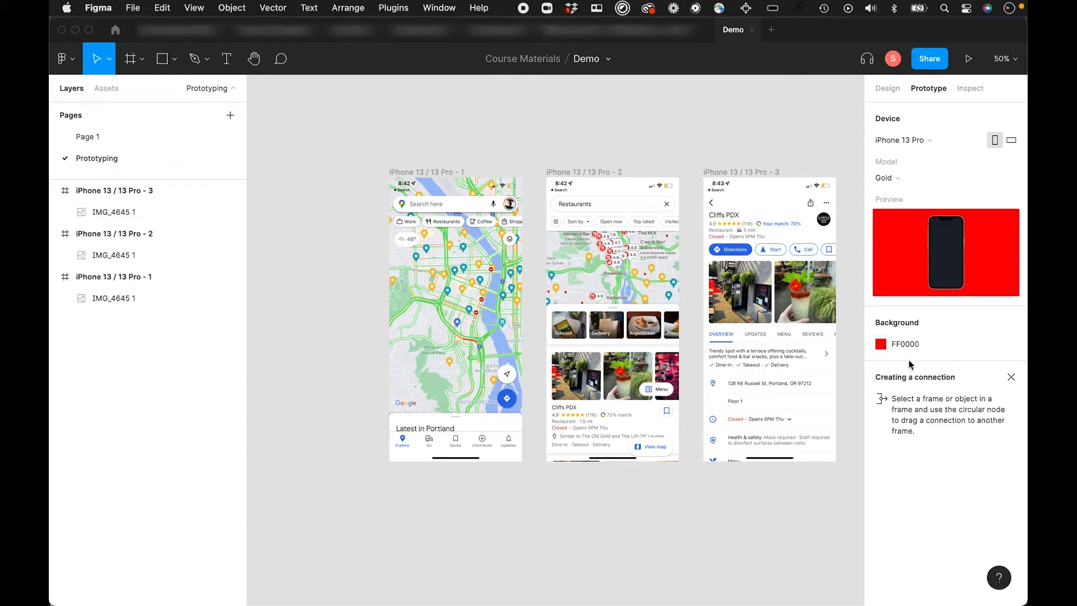
key(super+z)
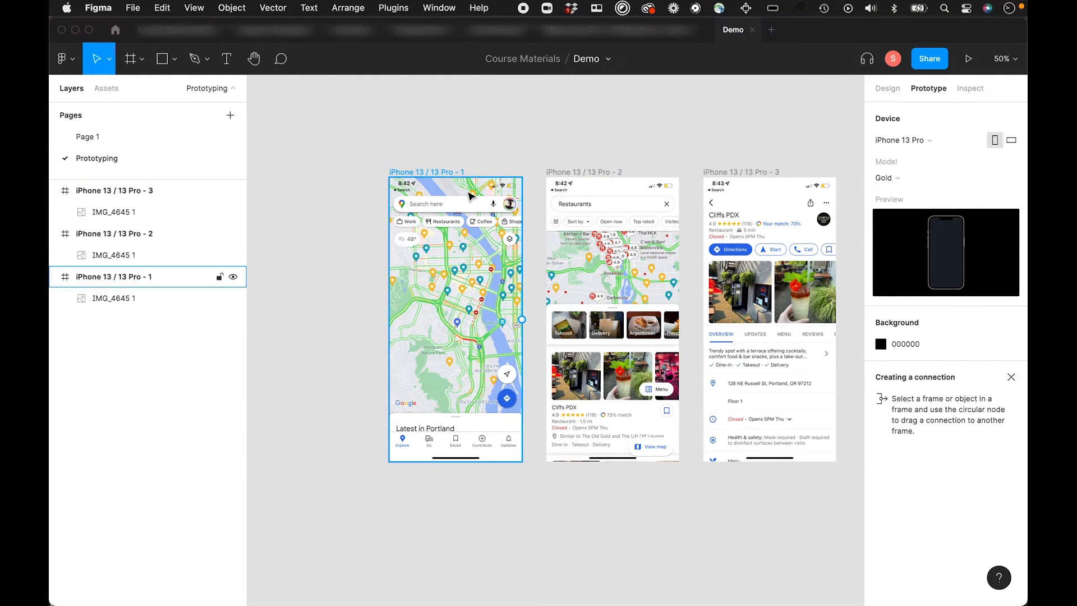
Connect the map image in the first iPhone frame to the second frame with an on-tap Navigate to interaction.
click(468, 197)
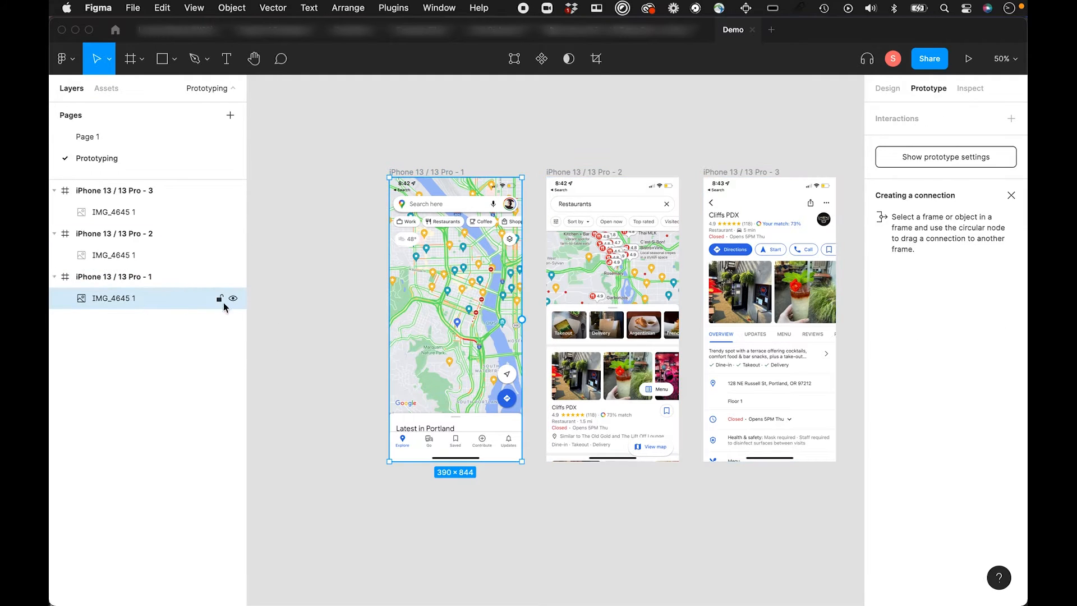
click(141, 298)
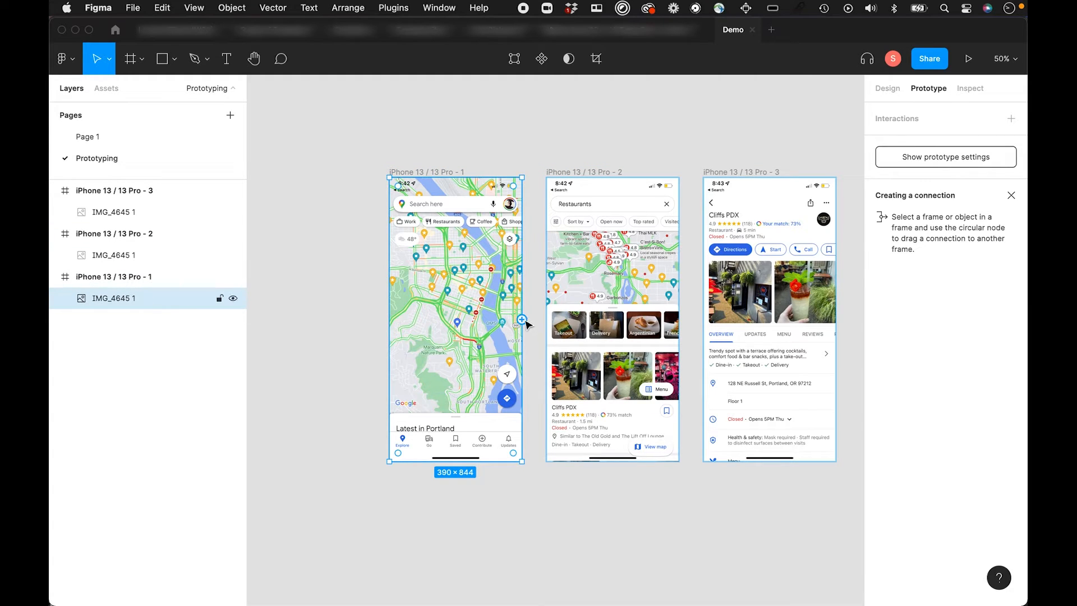
key(shift+0)
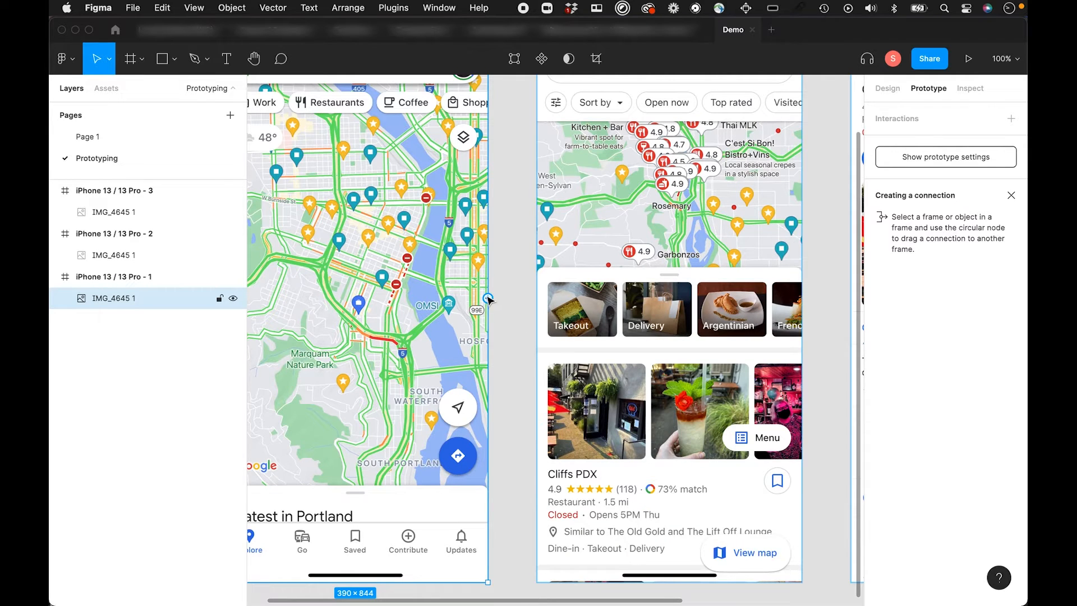
drag(488, 299, 634, 186)
drag(534, 285, 544, 148)
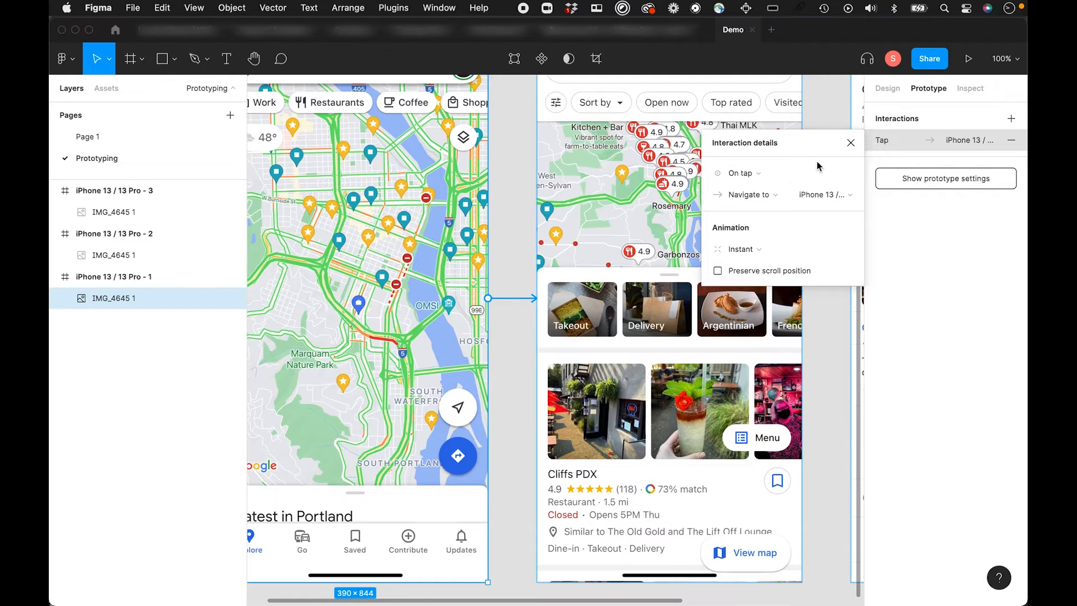
Examine the trigger, action and animation options of the first connection, leaving them at On tap, Navigate to and Instant.
click(785, 177)
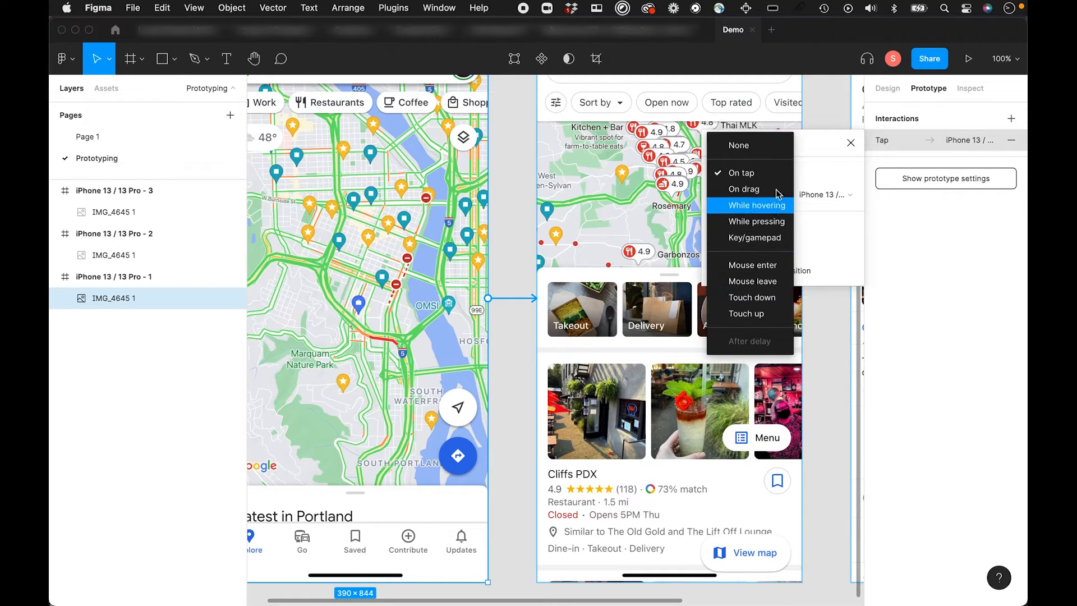
click(828, 147)
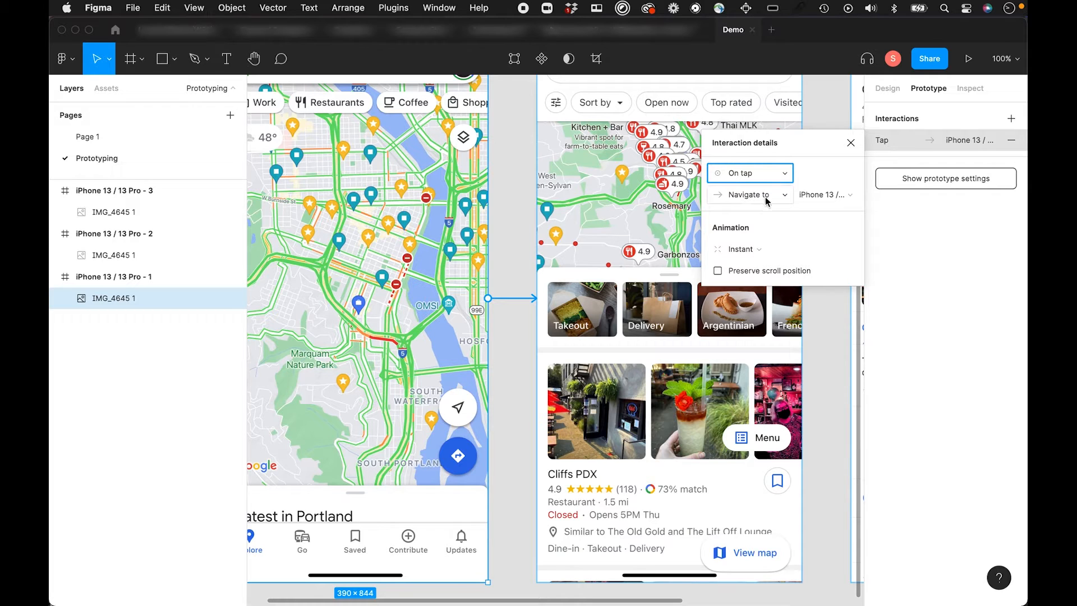
click(782, 196)
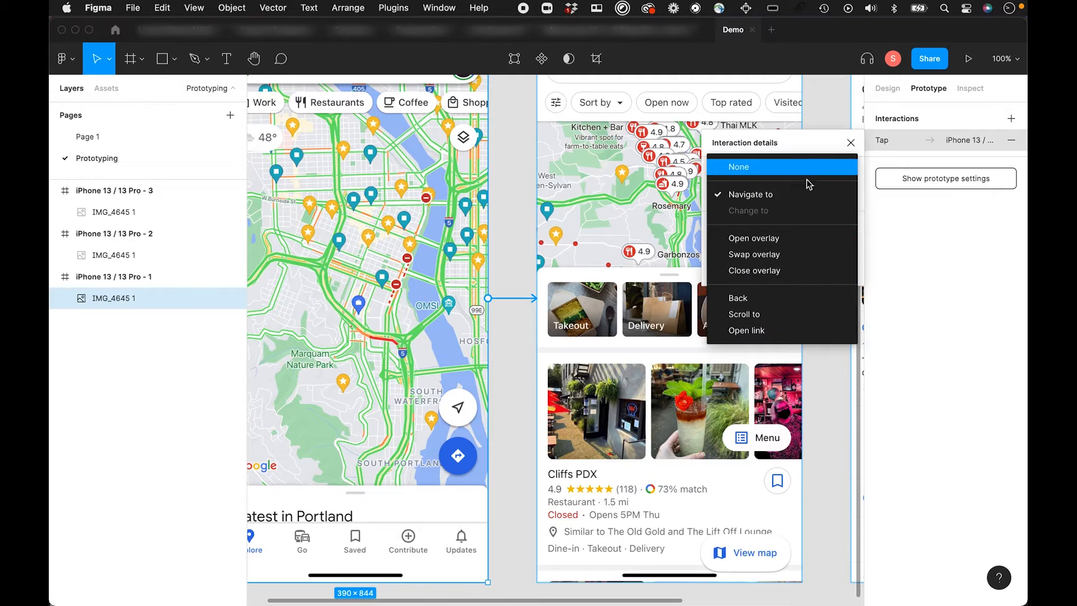
click(832, 107)
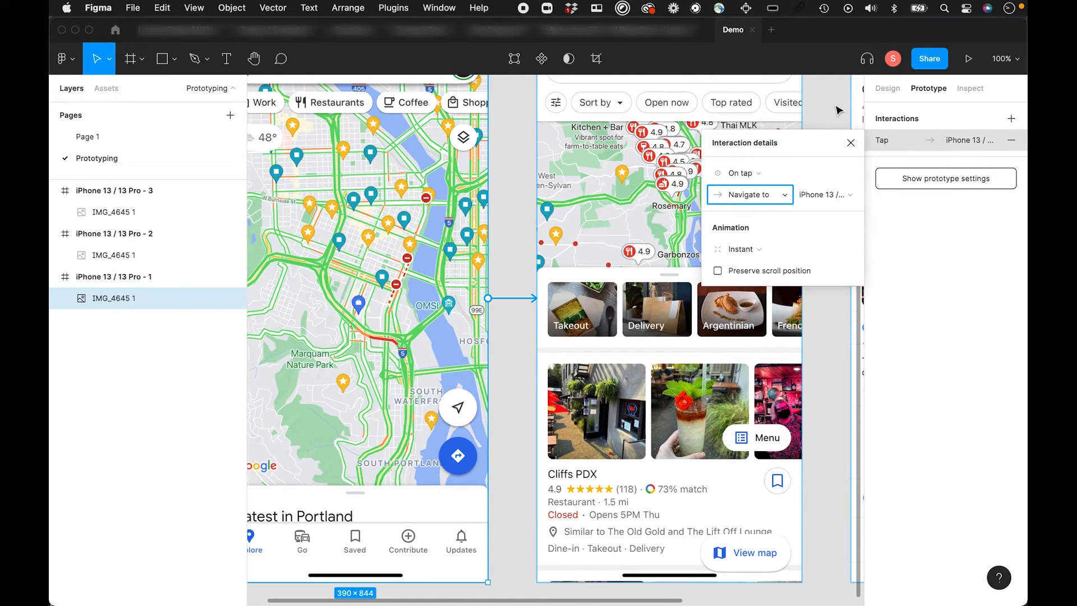
click(765, 249)
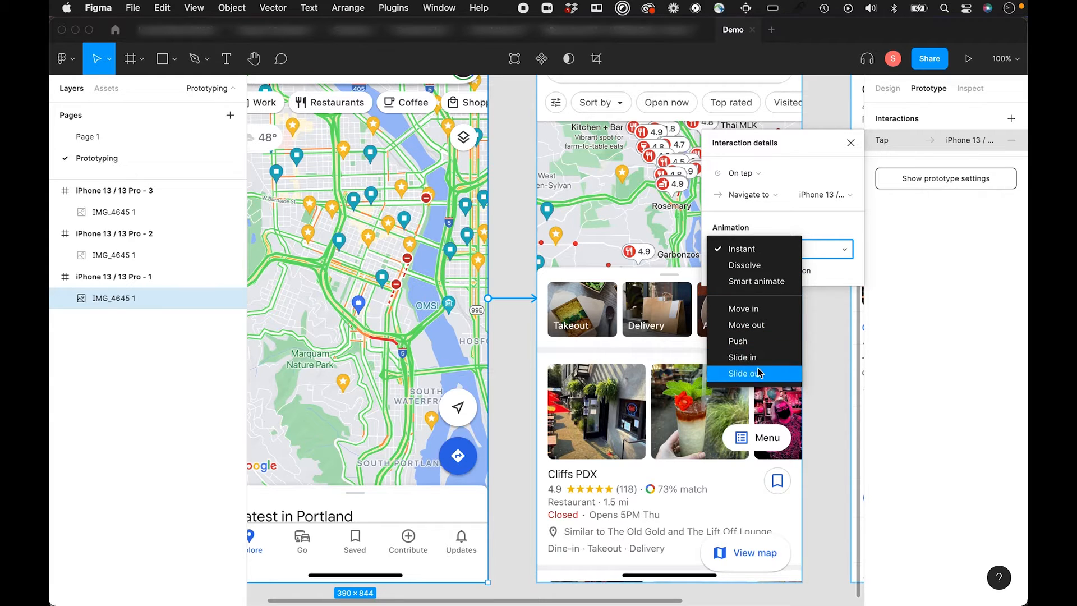
click(825, 359)
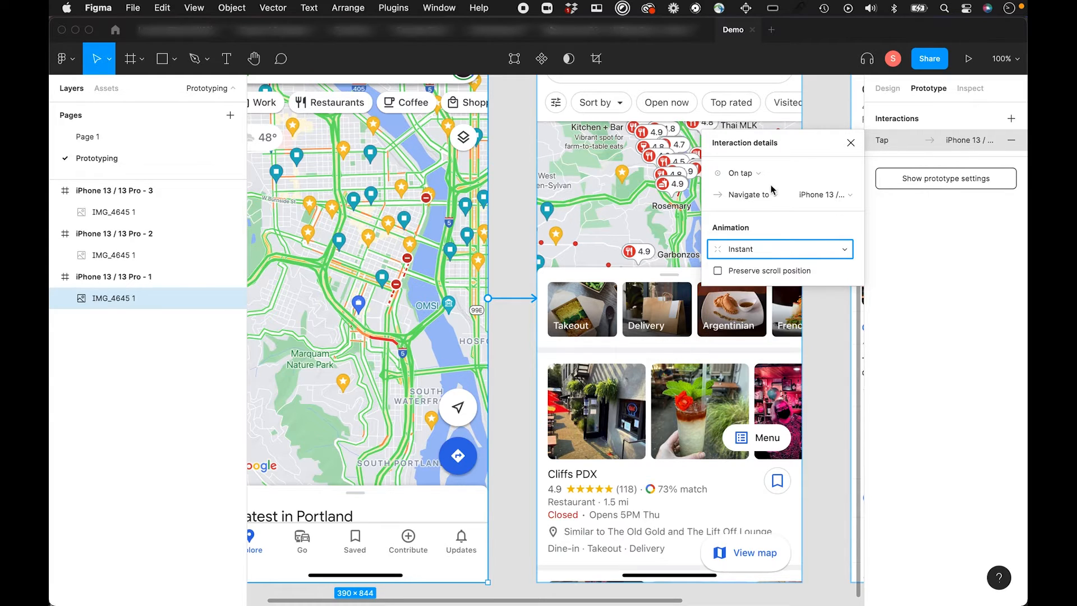
click(850, 144)
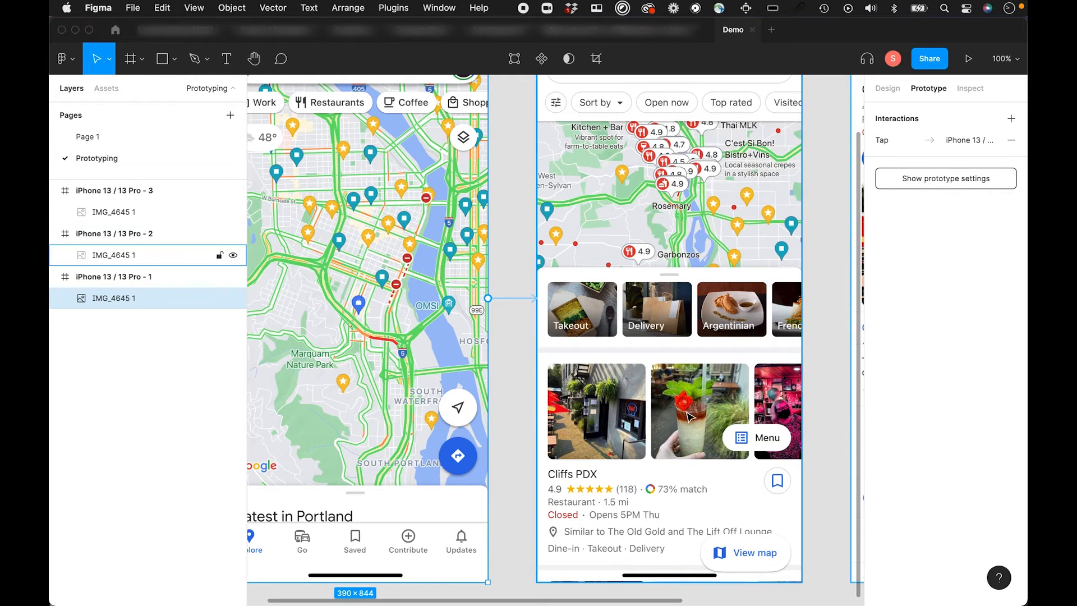
Connect the restaurants image in the second iPhone frame to the third frame with an on-tap Navigate to interaction.
scroll(675, 391, down, 5)
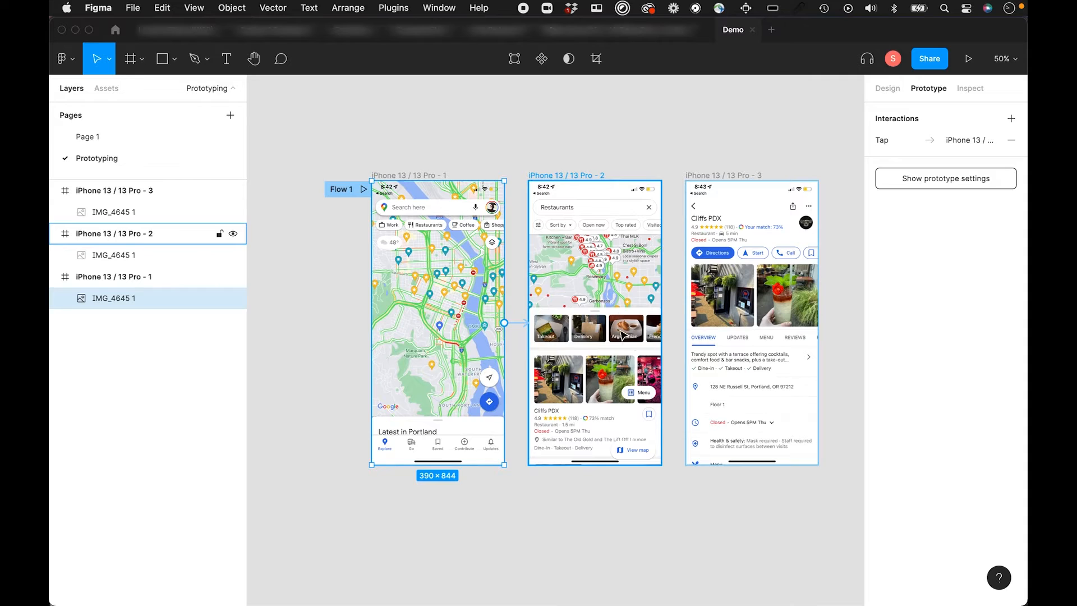
click(621, 334)
click(134, 255)
click(134, 237)
click(137, 255)
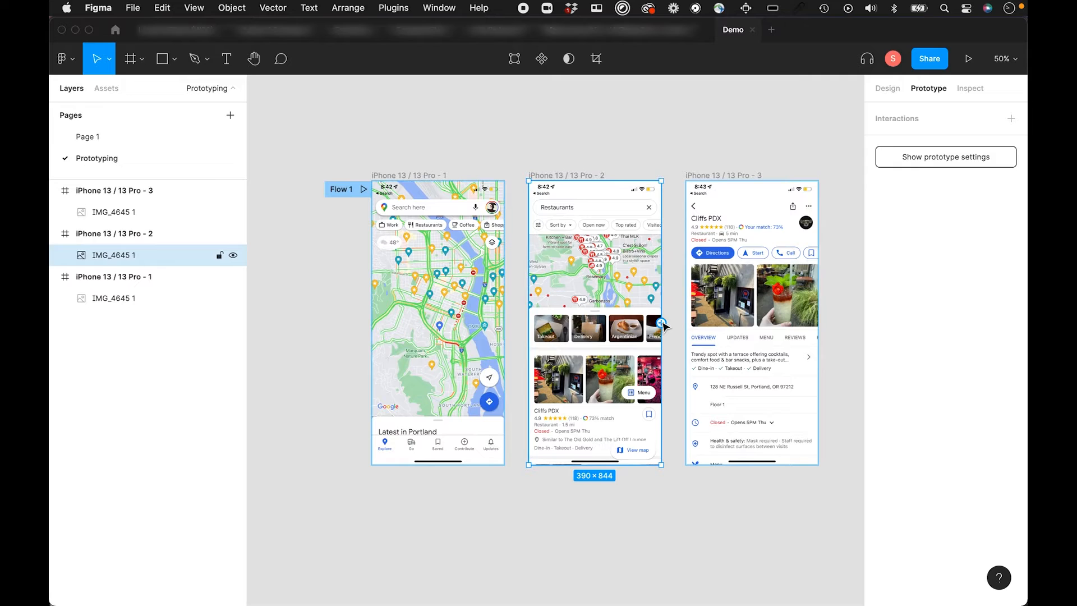
drag(662, 323, 696, 328)
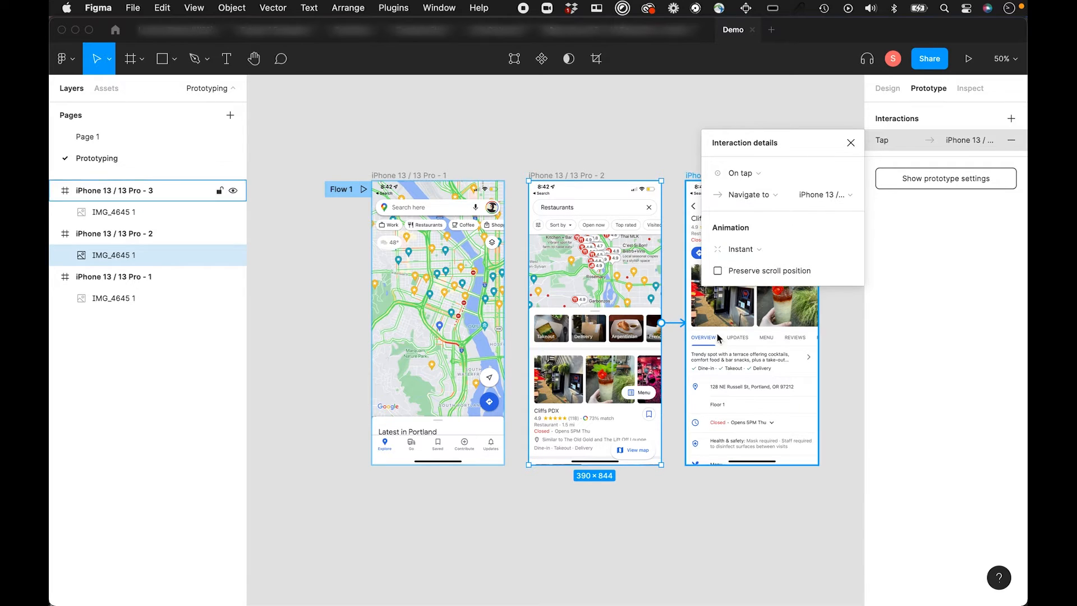
click(851, 143)
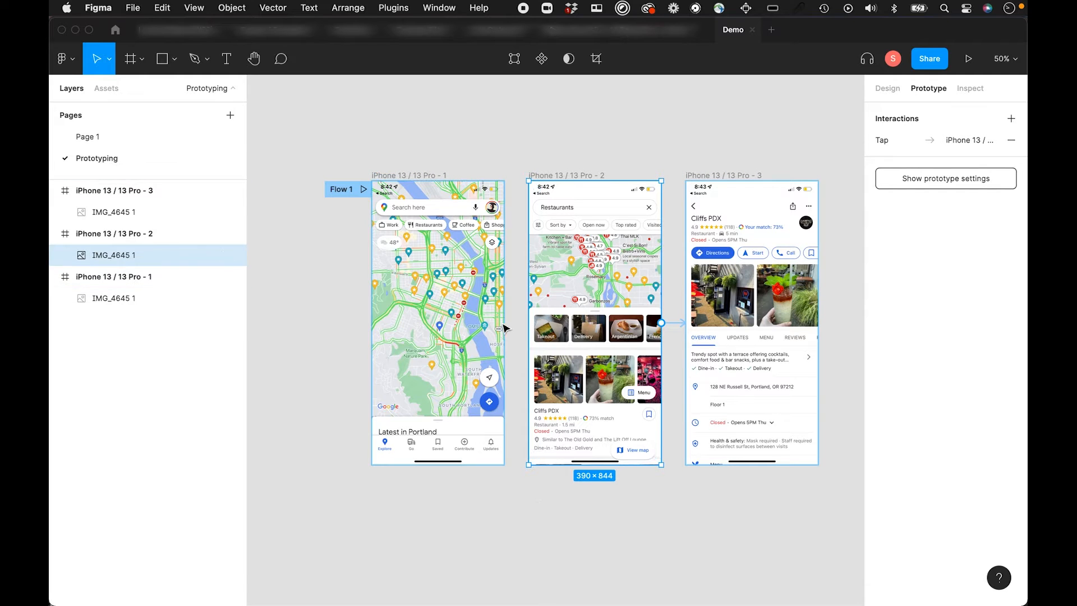
Inspect the connections linking the three iPhone frames.
click(499, 357)
click(576, 380)
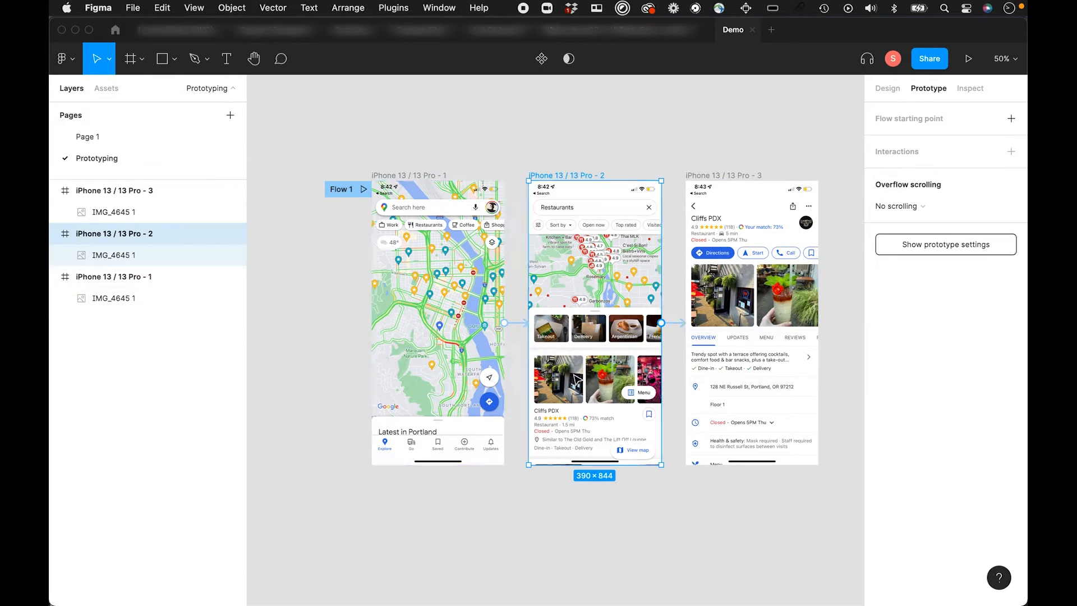
click(621, 528)
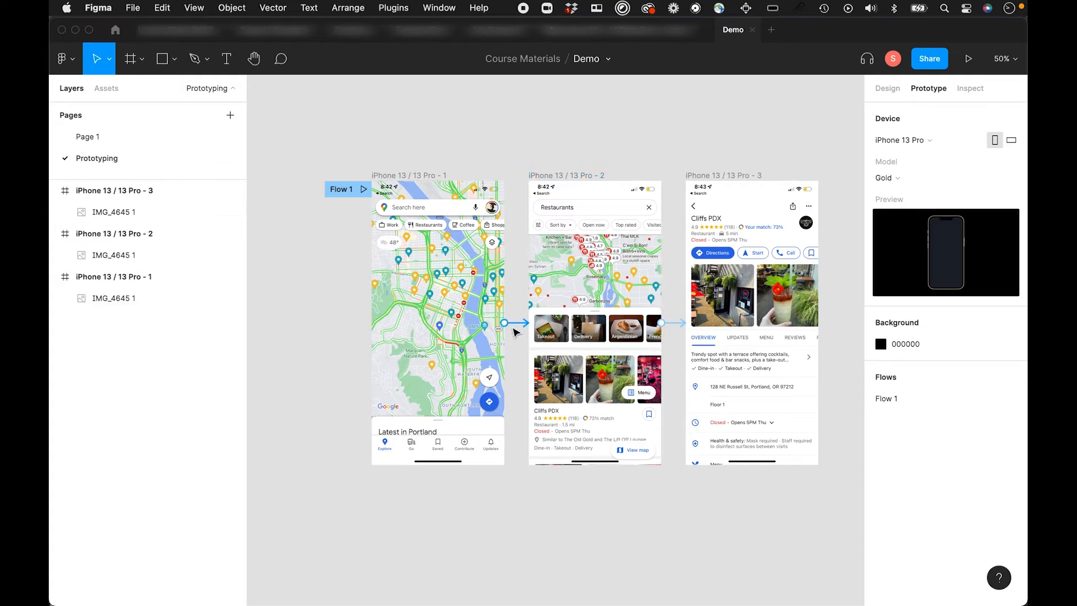
key(shift+0)
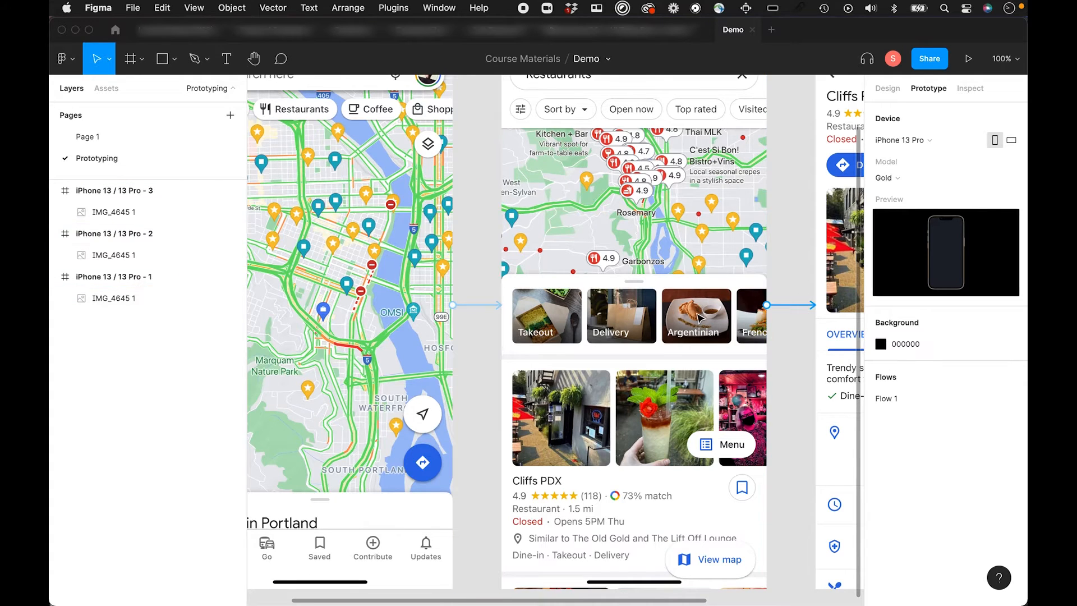
key(minus)
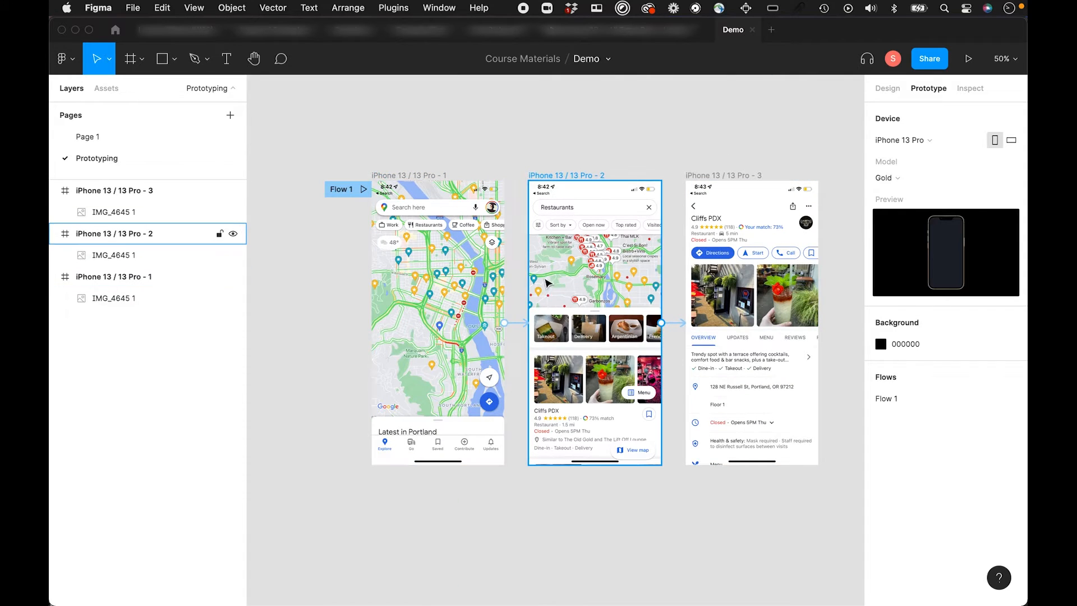
scroll(561, 336, right, 2)
scroll(560, 336, down, 2)
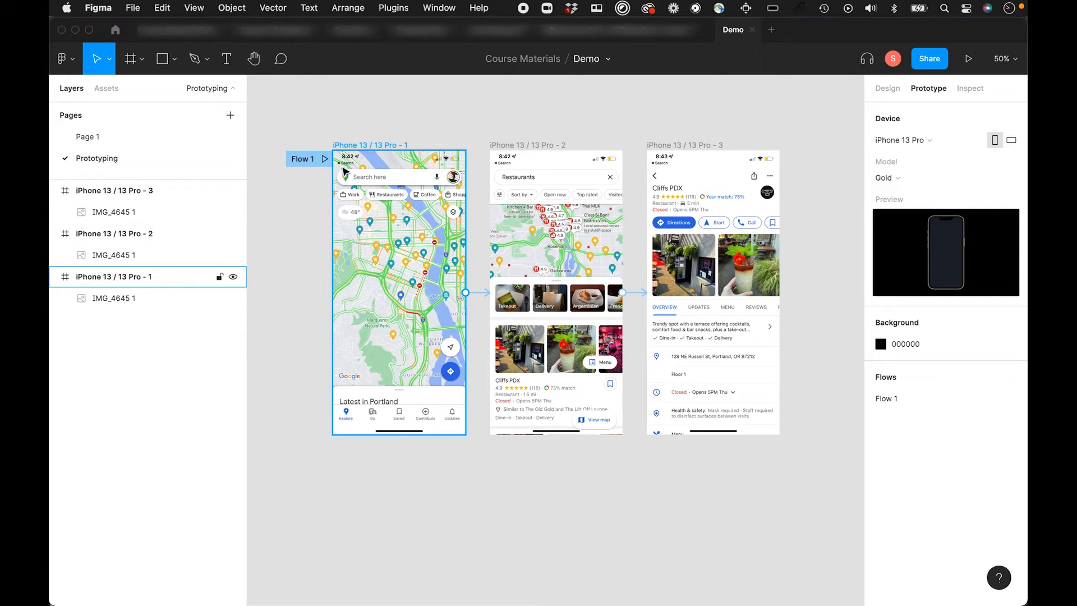
Preview the prototype, return to the design file and reset the prototype background to black 000000.
click(968, 59)
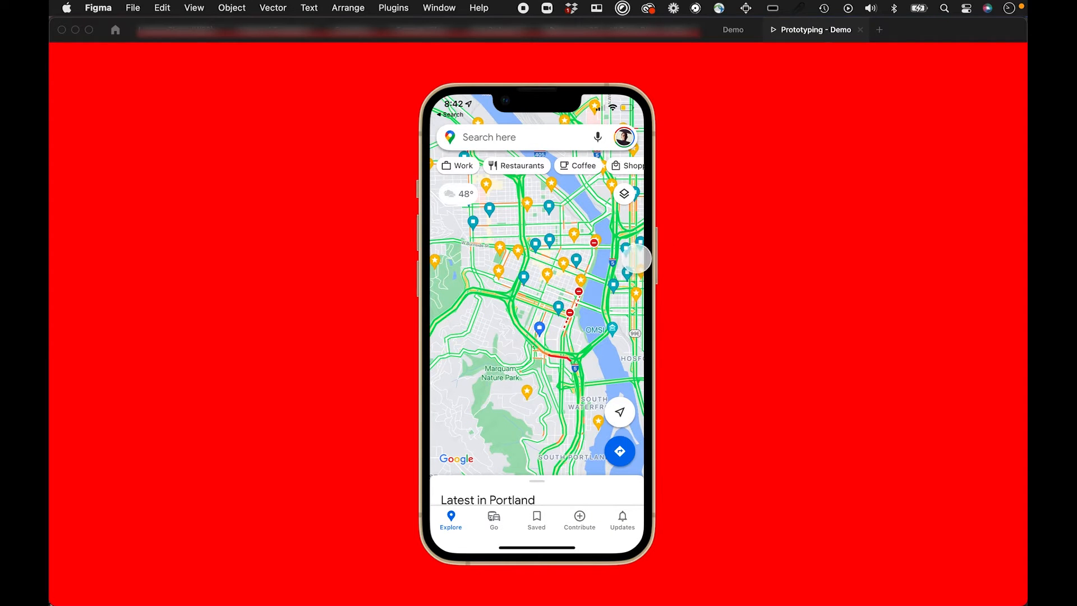
click(734, 30)
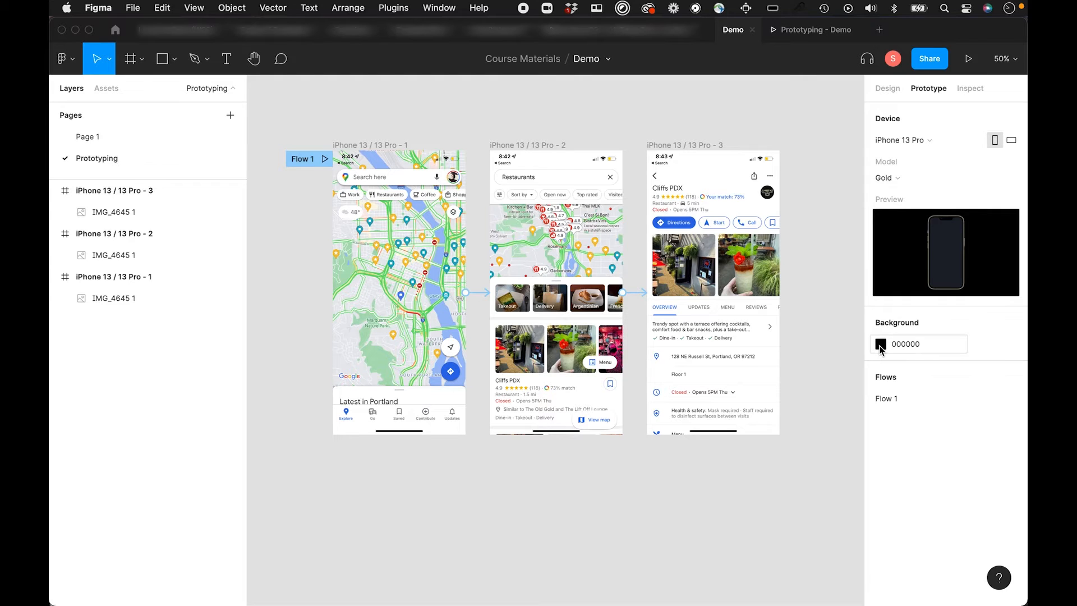
click(879, 344)
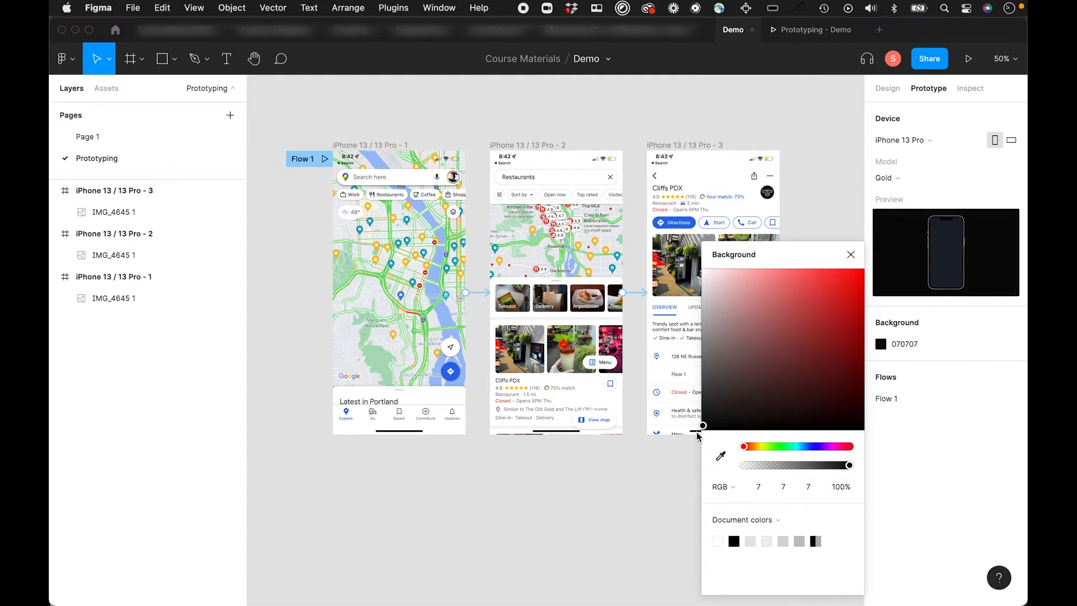
click(954, 491)
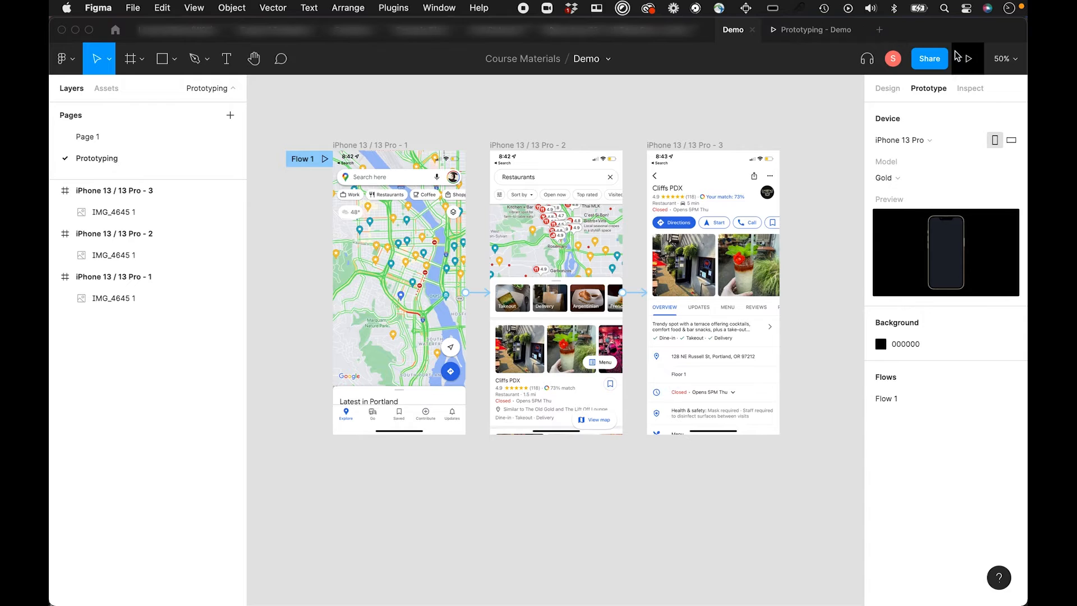
Play the prototype and go from the map screen to the restaurants screen.
click(967, 62)
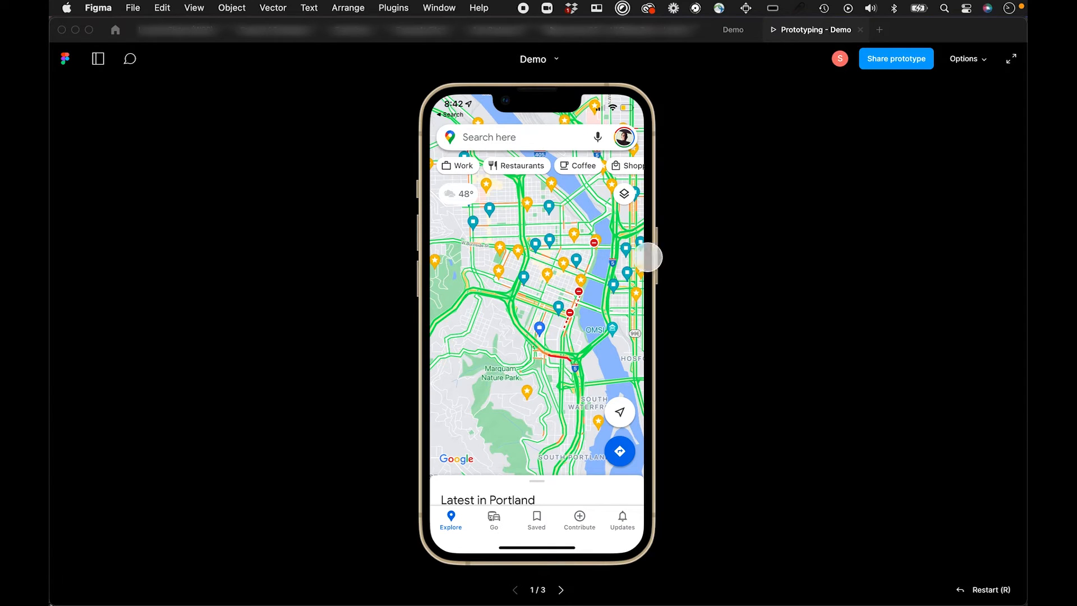
click(538, 317)
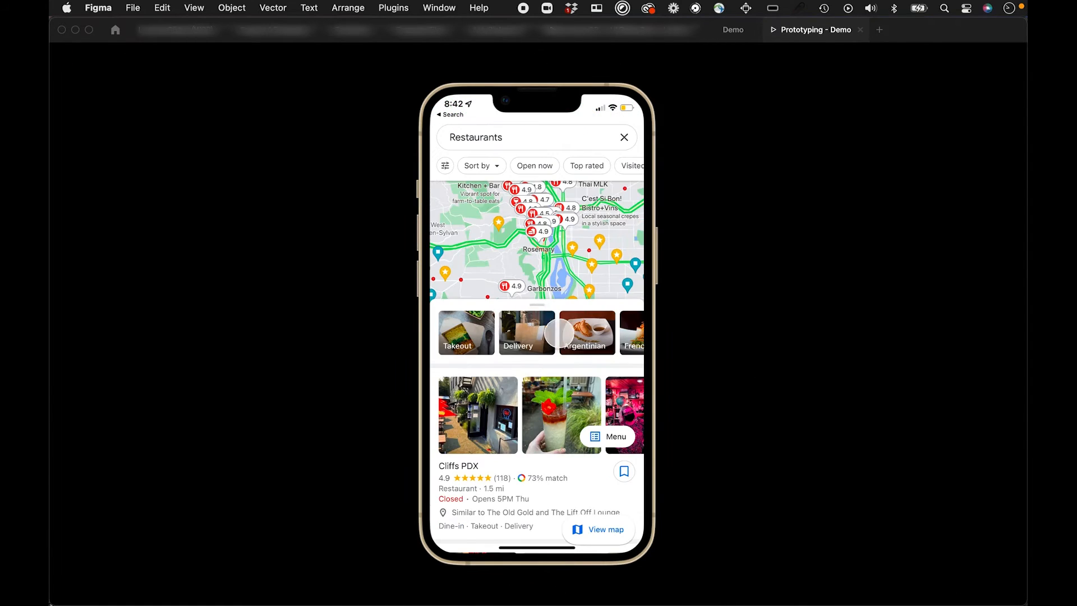
Go from the restaurants screen to the Cliffs PDX details screen in the preview and return to the design file.
click(525, 465)
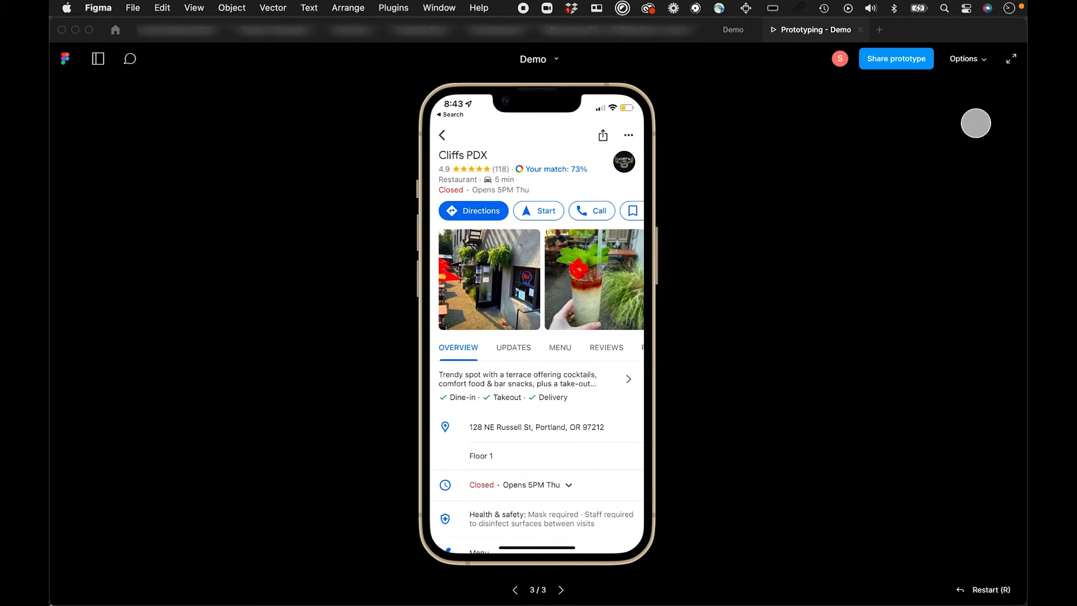
click(733, 30)
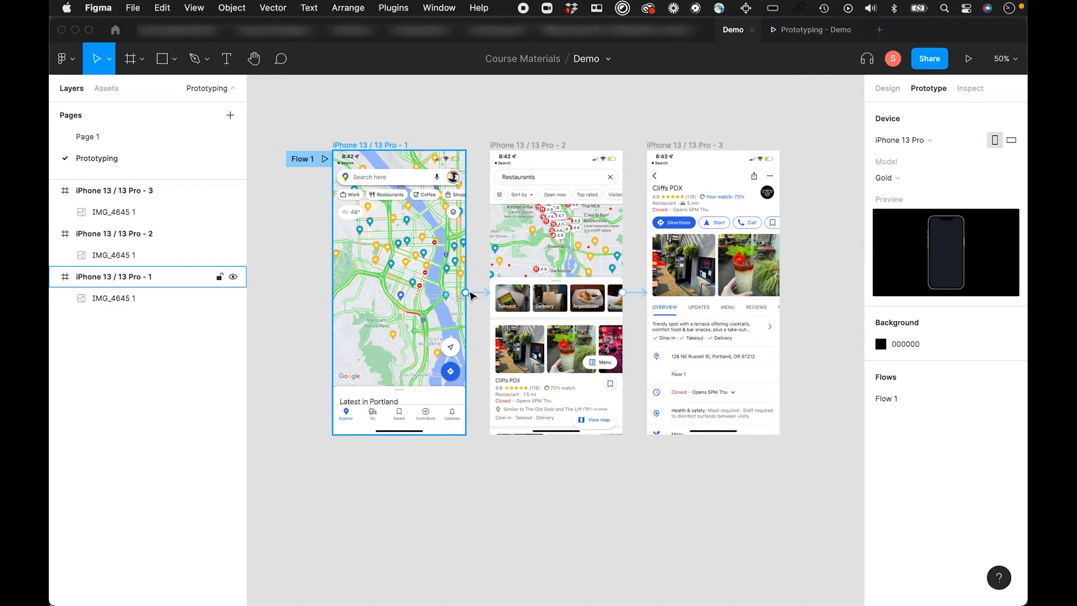
Remove the connections from the map image to the second iPhone frame and from the restaurants image to the third.
click(483, 295)
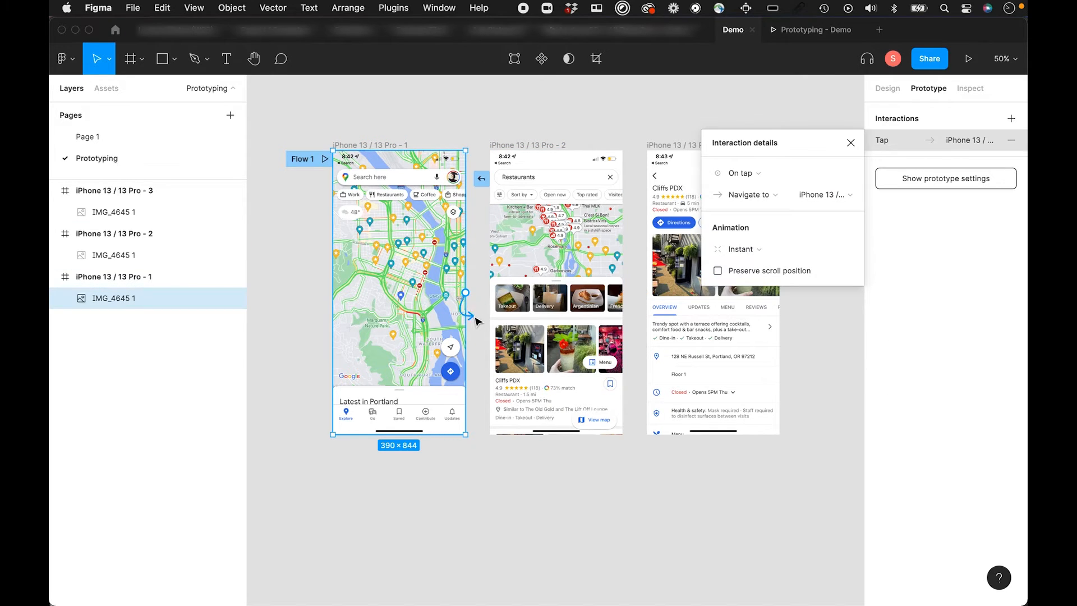
key(Escape)
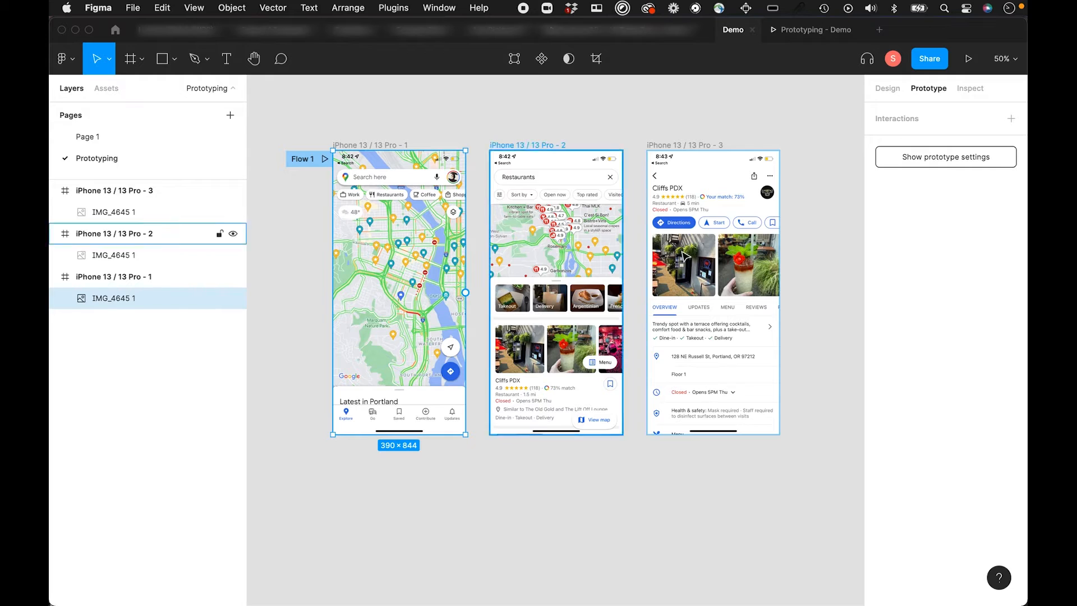
click(613, 290)
mouse_move(643, 293)
mouse_down()
mouse_move(627, 393)
mouse_move(632, 292)
mouse_up()
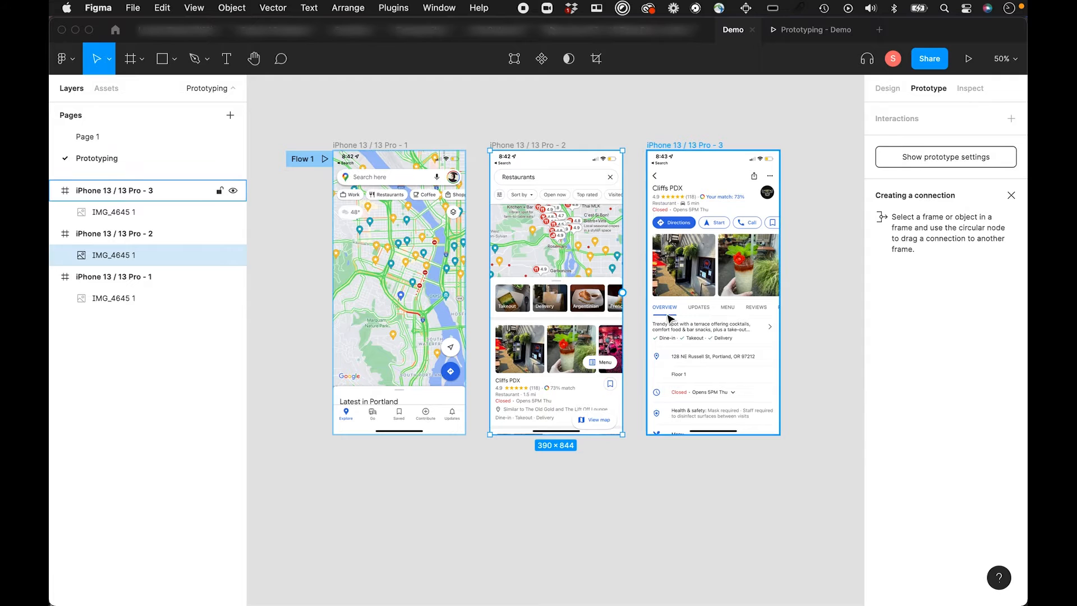
Draw a rectangle of about 123 × 34 over the Restaurants chip in the first iPhone frame.
scroll(426, 337, left, 3)
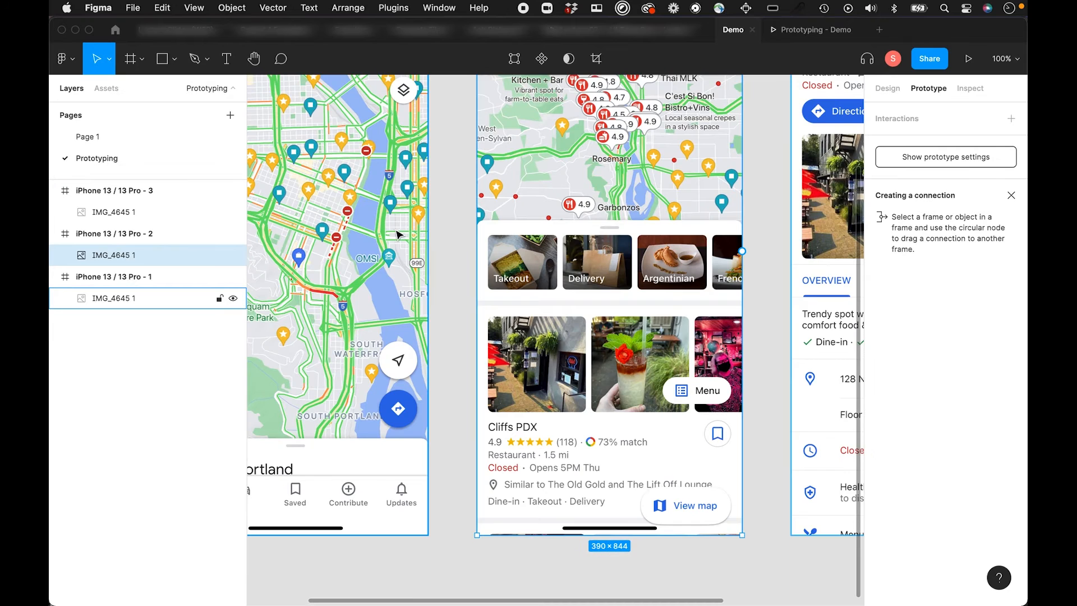
key(shift+0)
drag(407, 221, 686, 385)
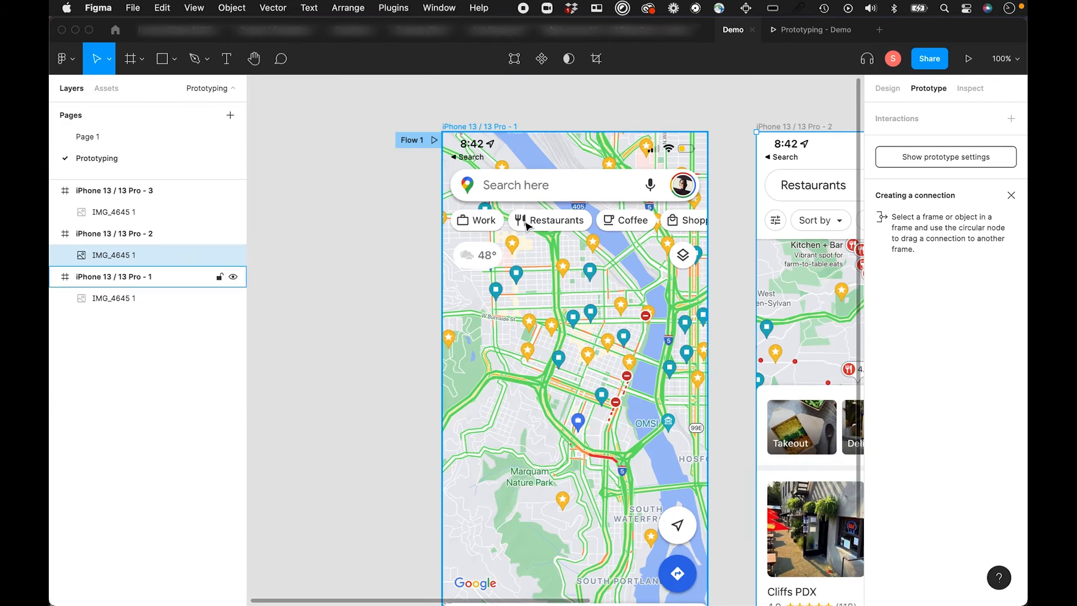
scroll(580, 236, up, 2)
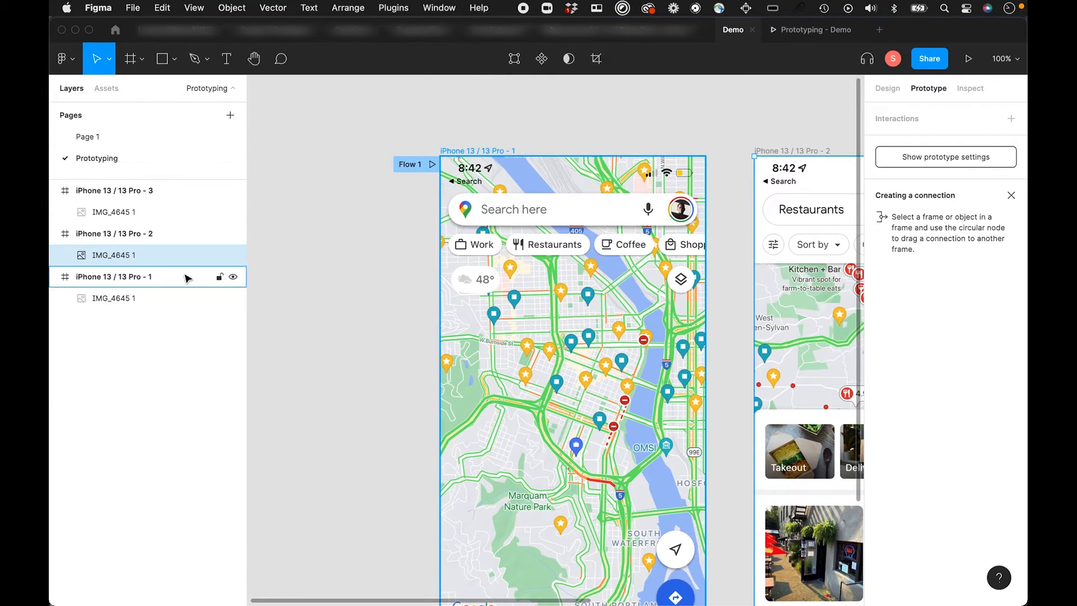
click(170, 66)
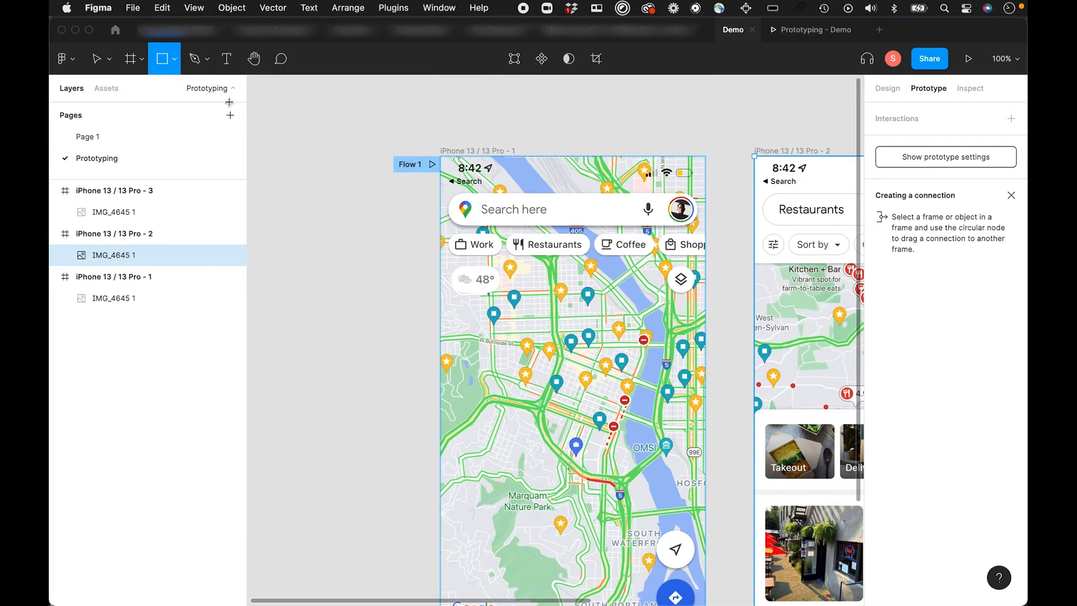
click(174, 61)
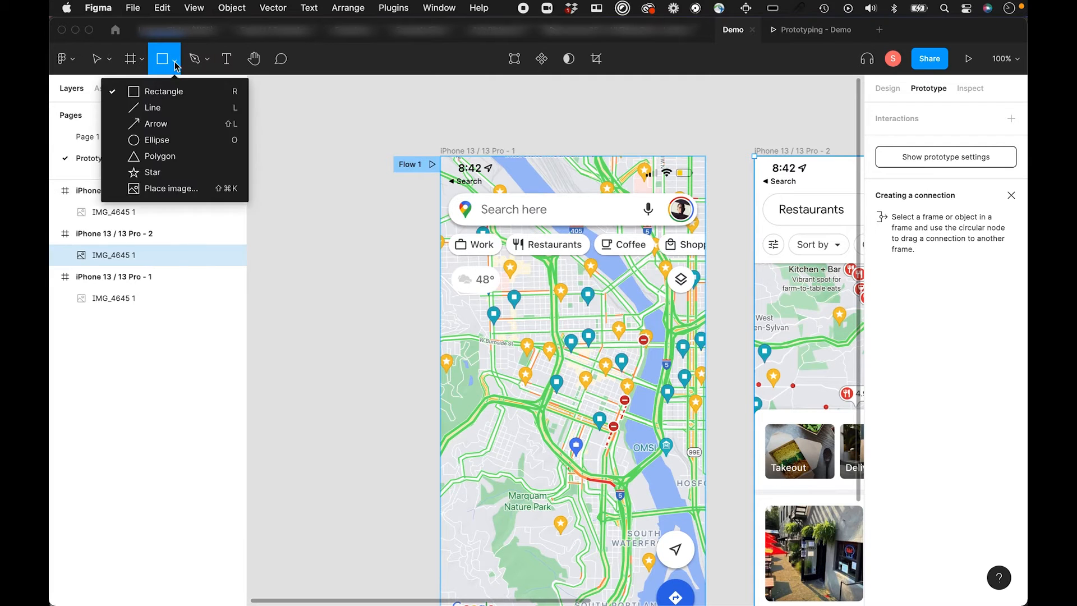
click(159, 92)
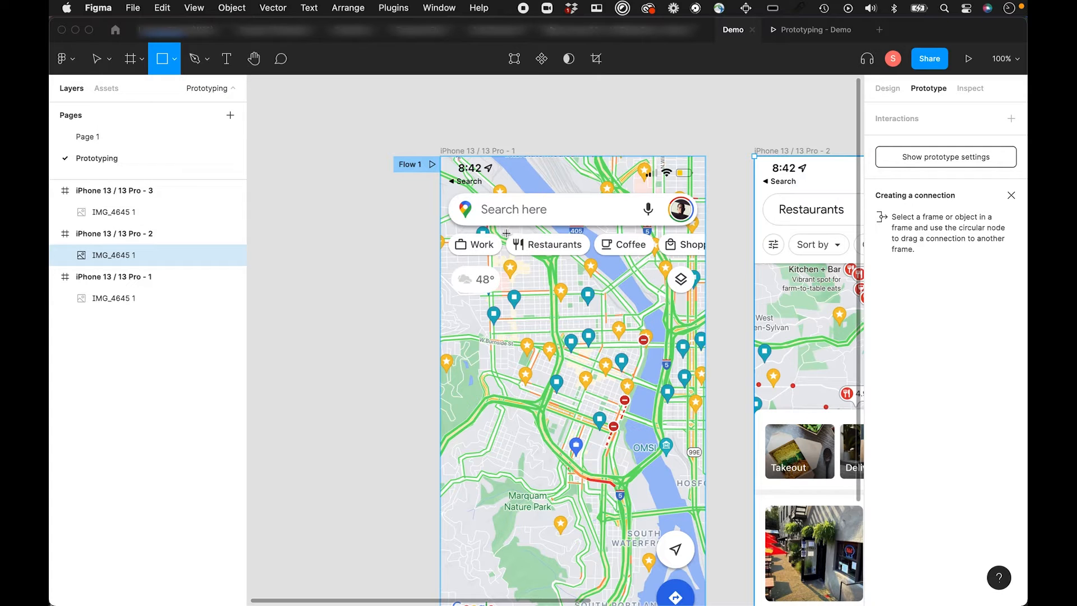
drag(506, 233, 589, 256)
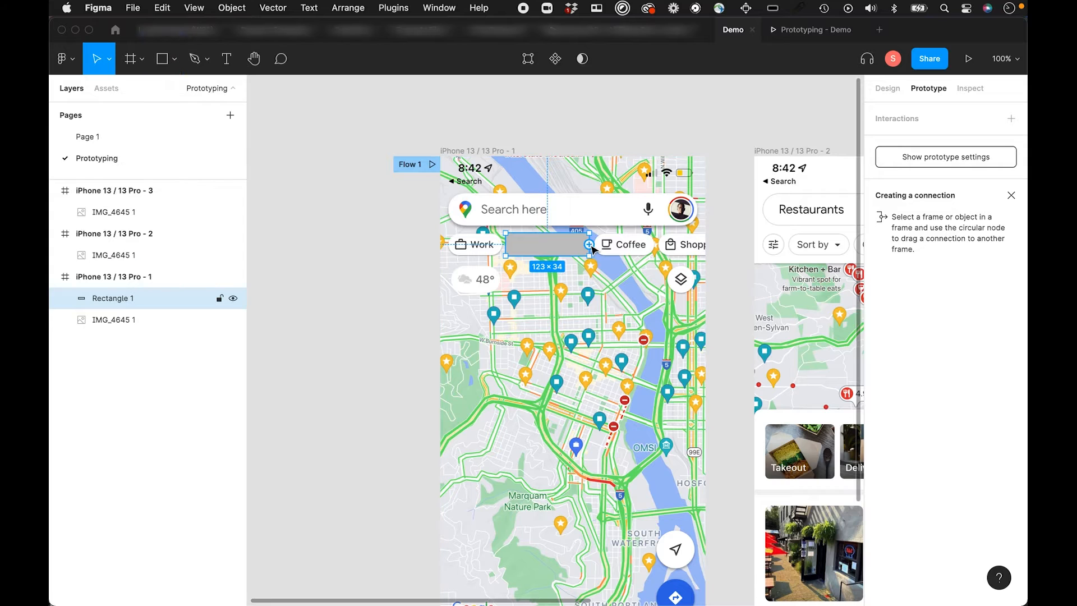
Connect the Restaurants rectangle to the second iPhone frame with an instant on-tap Navigate to interaction and hide the rectangle's fill.
drag(586, 244, 703, 321)
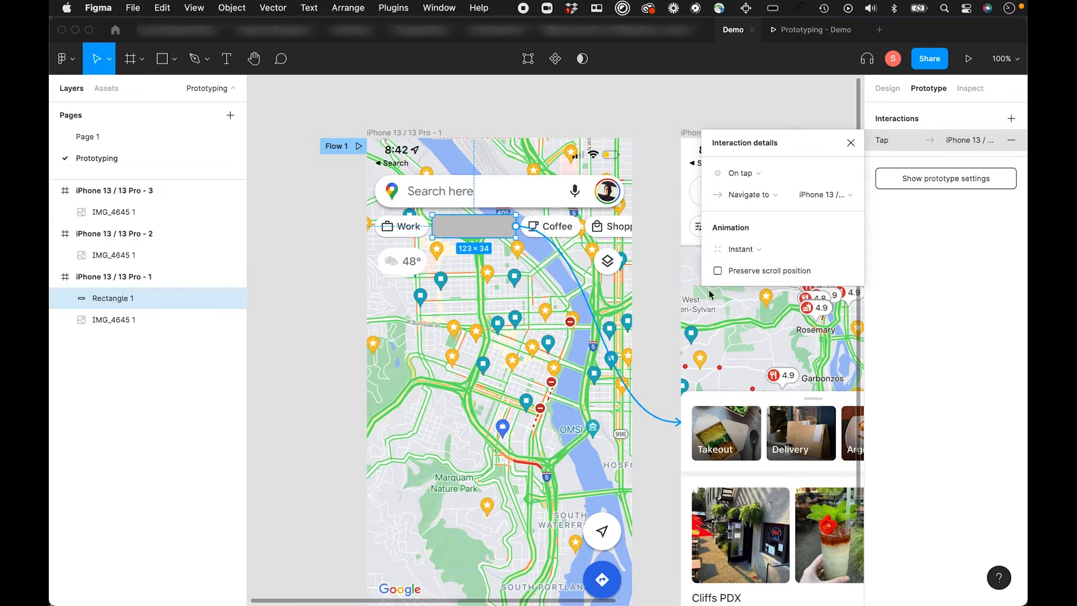
click(851, 143)
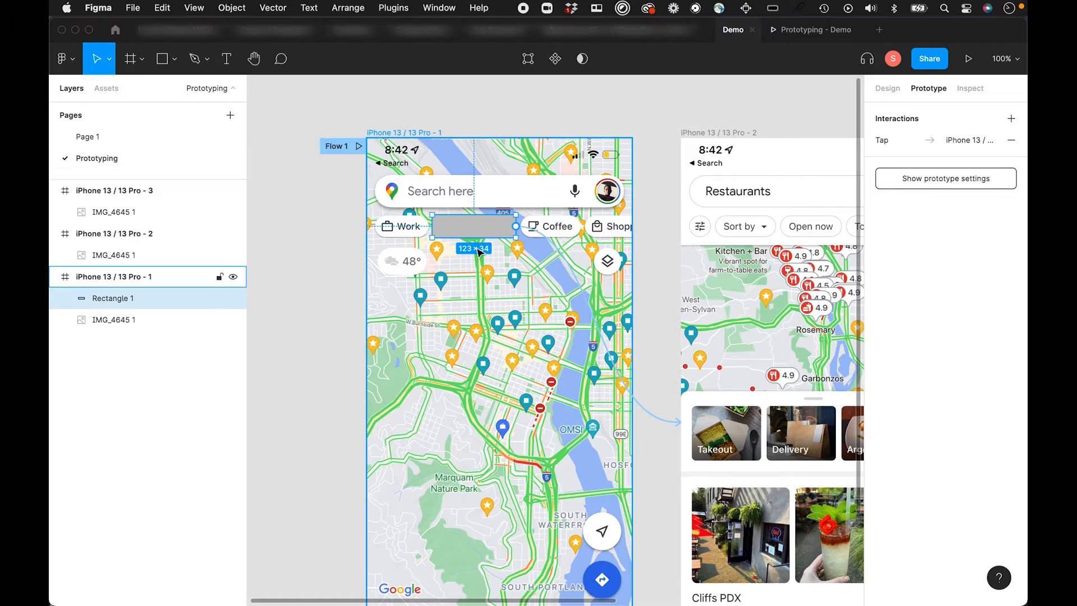
click(890, 88)
click(928, 89)
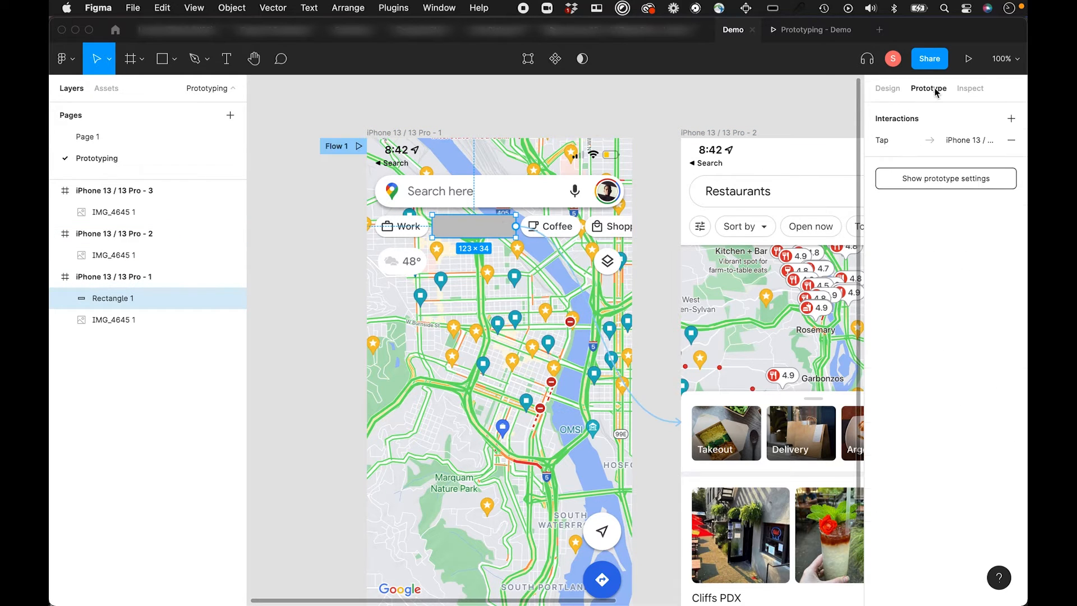
click(888, 89)
click(928, 89)
click(887, 88)
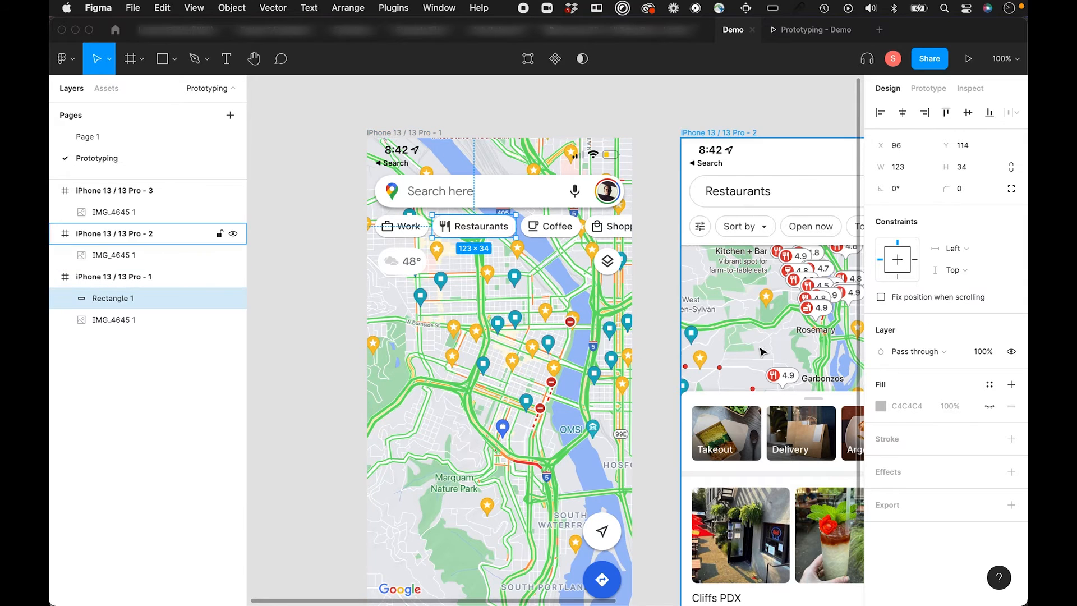
Draw a rectangle of about 360 × 148 over the Cliffs PDX listing in the second iPhone frame and hide its fill.
scroll(765, 348, down, 5)
scroll(764, 349, right, 5)
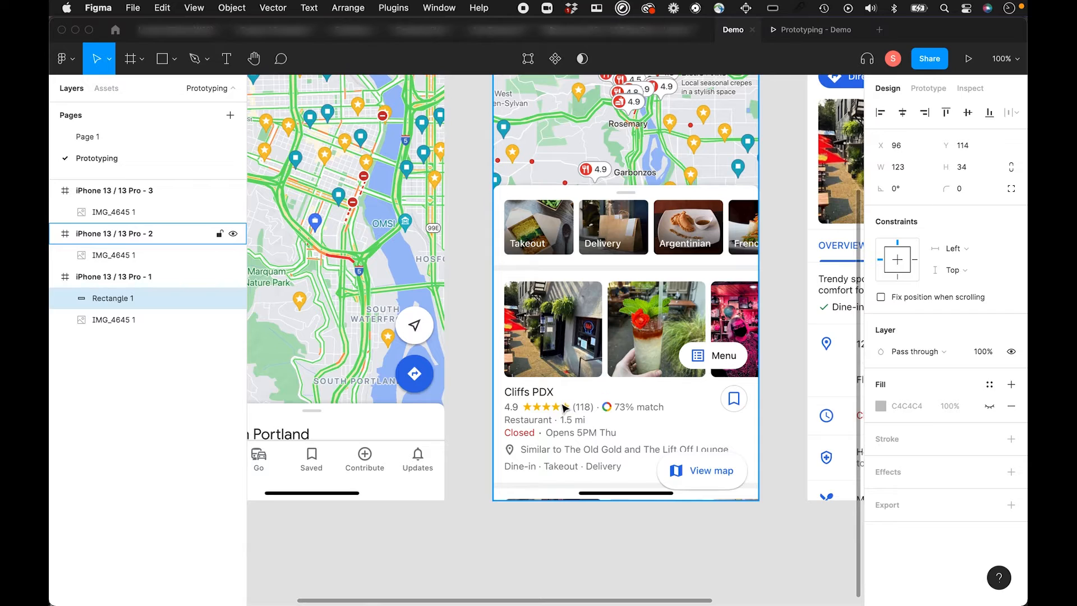
click(169, 66)
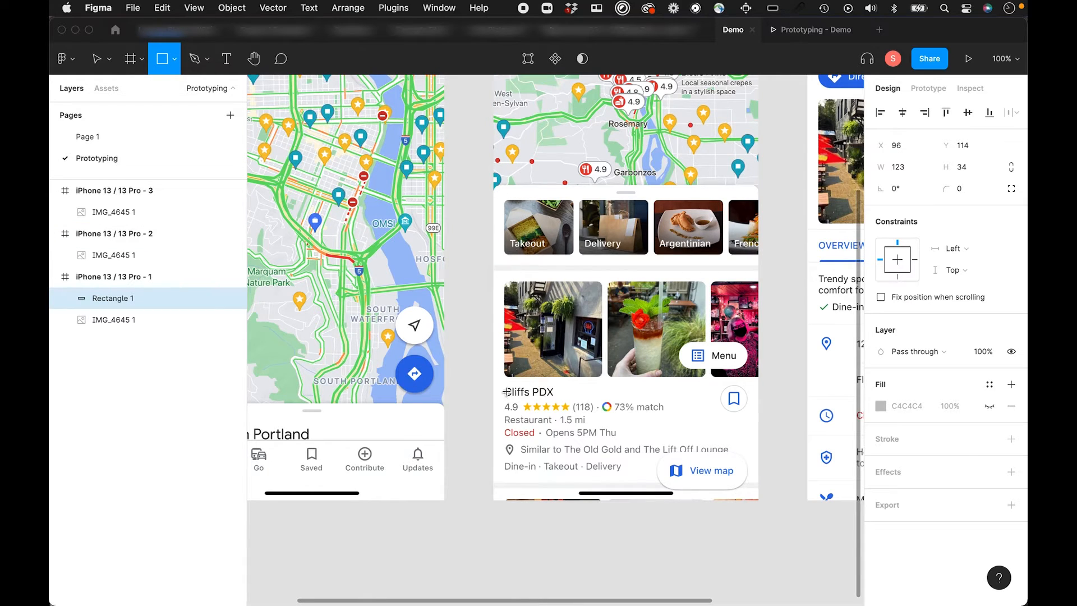
mouse_move(499, 381)
mouse_down()
mouse_move(757, 475)
mouse_move(736, 441)
mouse_move(744, 480)
mouse_up()
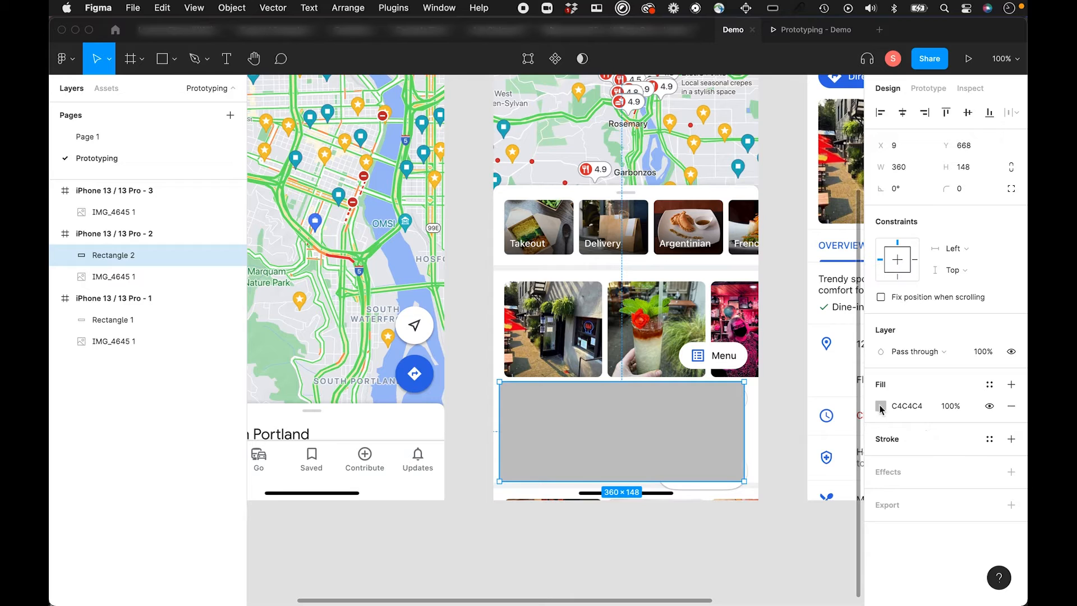
click(989, 406)
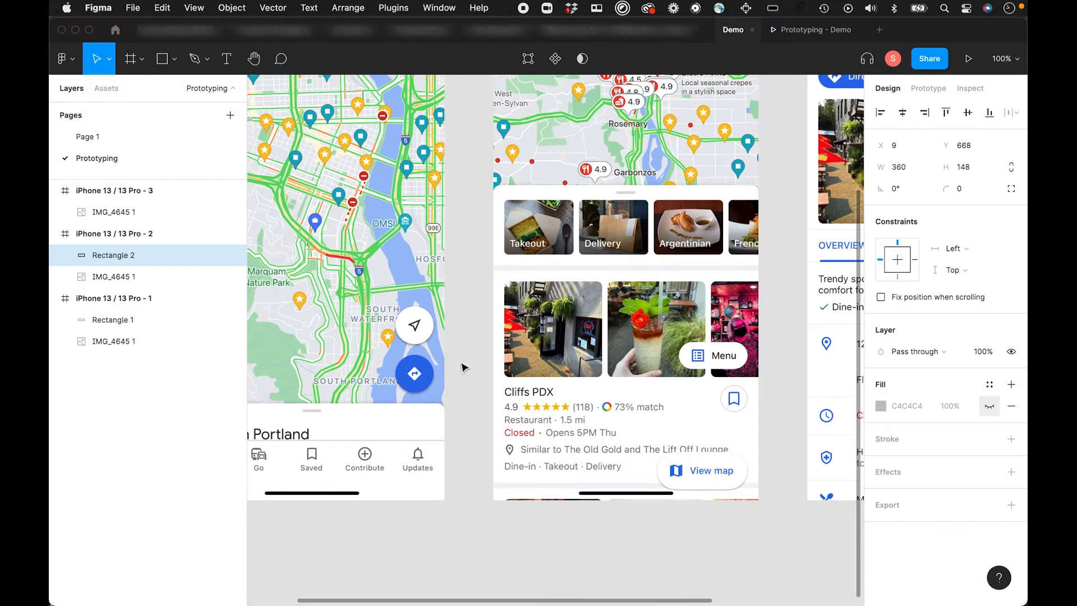
Connect the Cliffs PDX rectangle to the third iPhone frame with a tap interaction.
scroll(666, 447, right, 5)
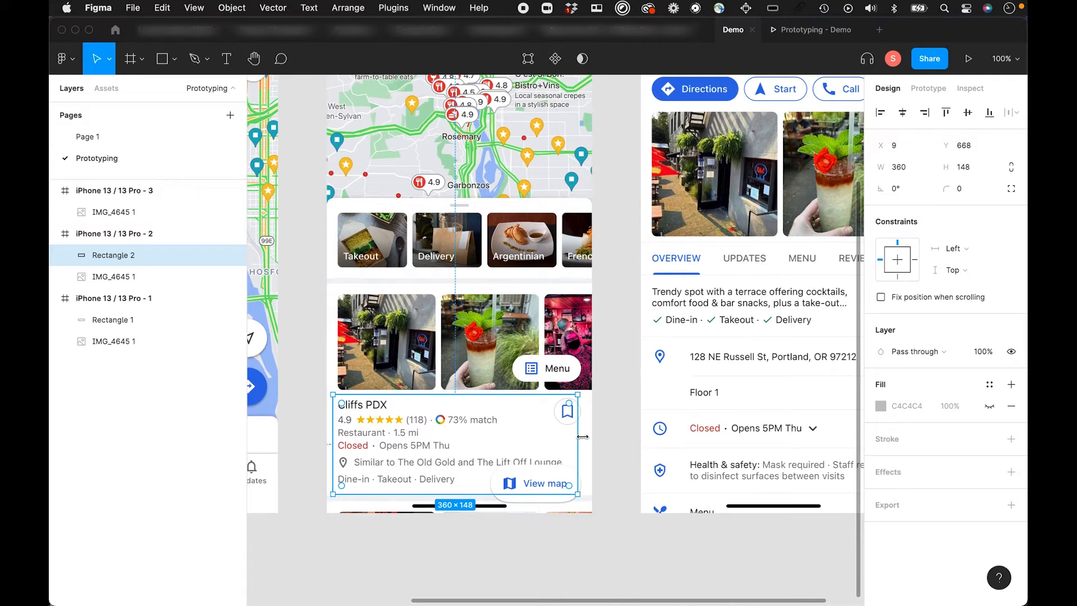
click(928, 89)
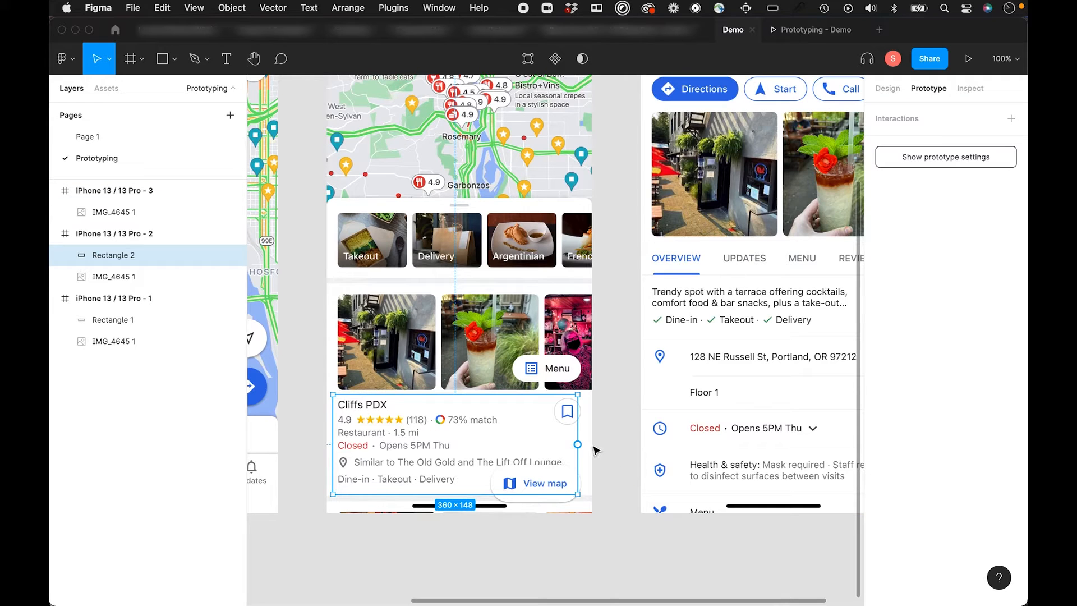
drag(577, 444, 650, 382)
click(850, 145)
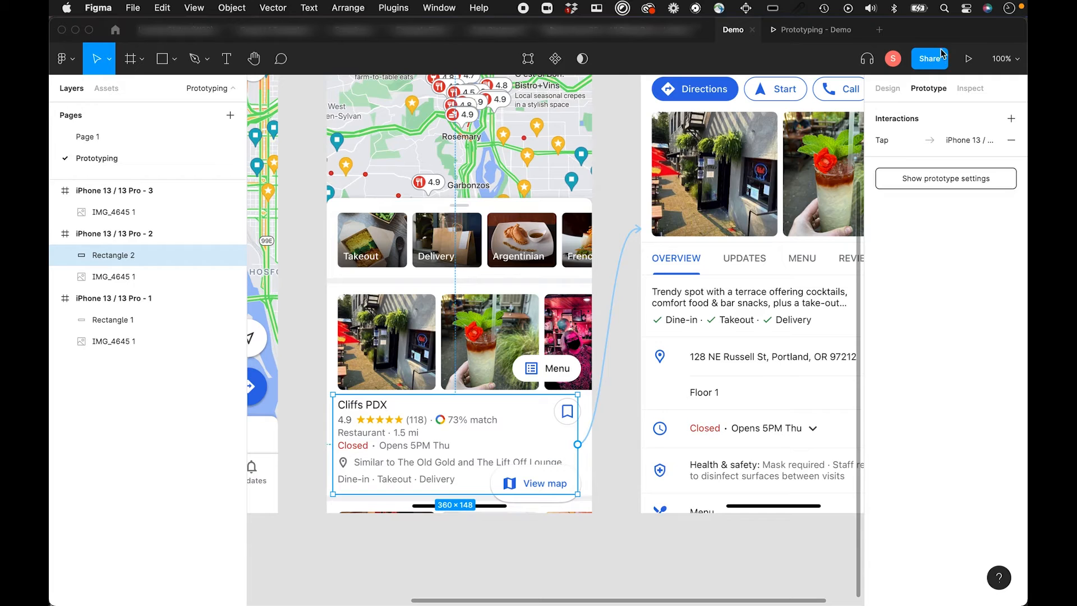
Play the prototype from the map screen and test the Restaurants and Cliffs PDX hotspots through to the details screen.
click(968, 58)
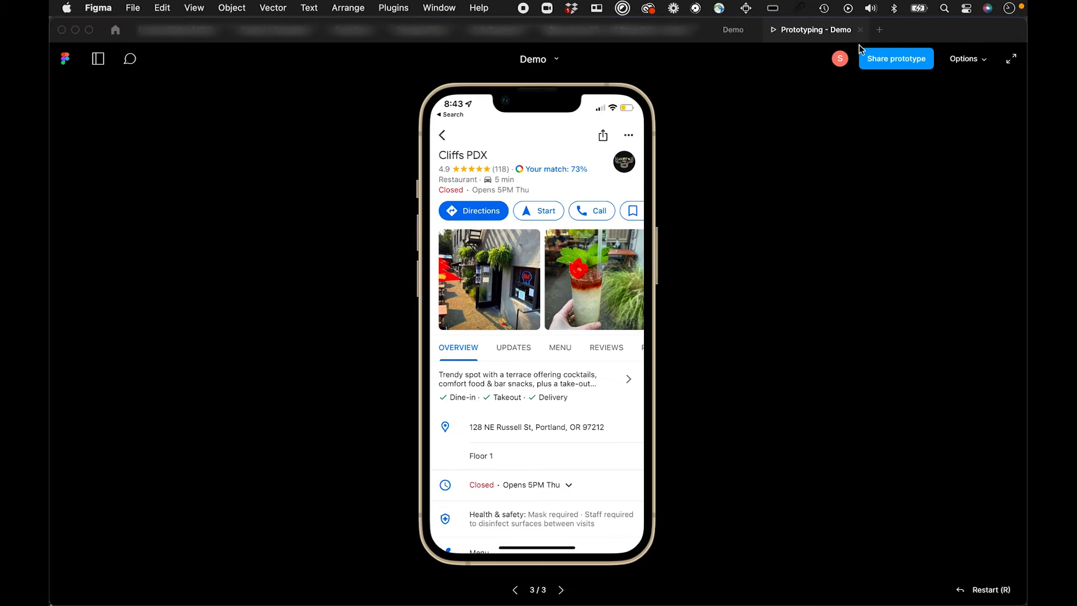
key(Left)
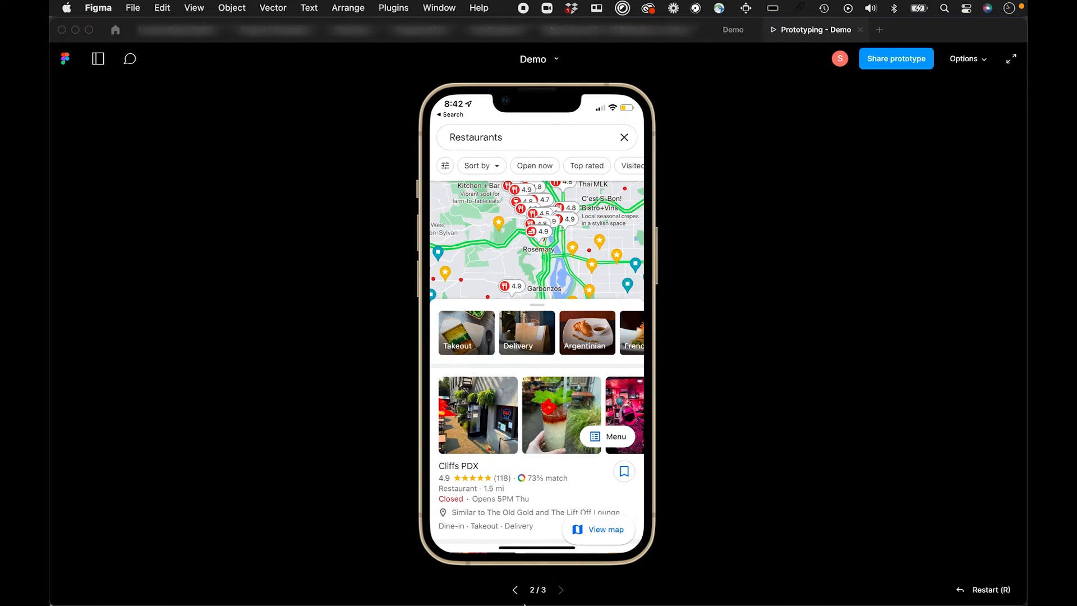
click(515, 590)
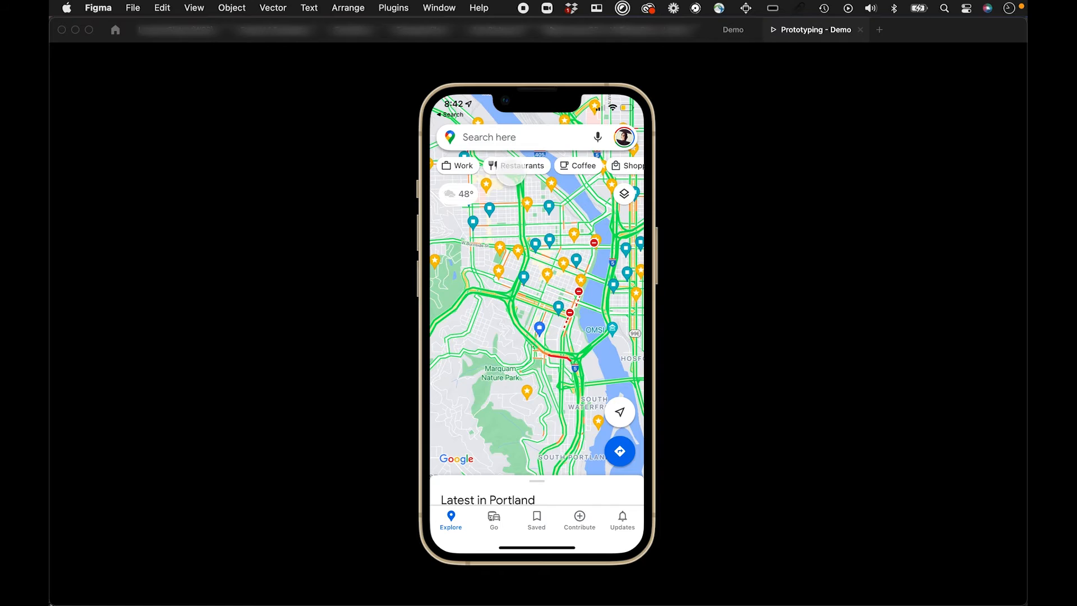
click(513, 166)
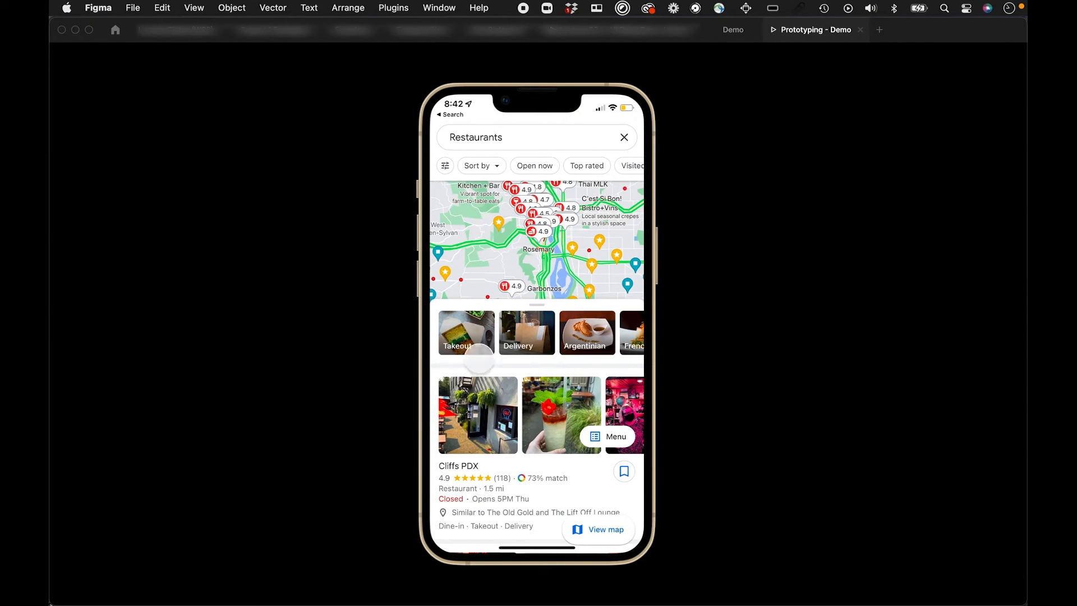
click(516, 255)
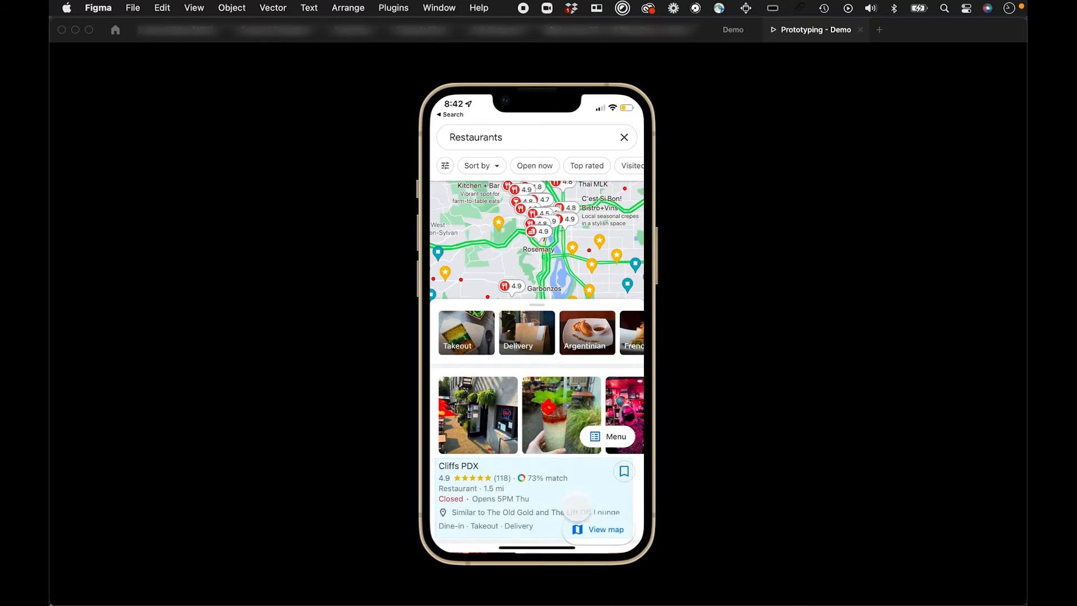
click(564, 502)
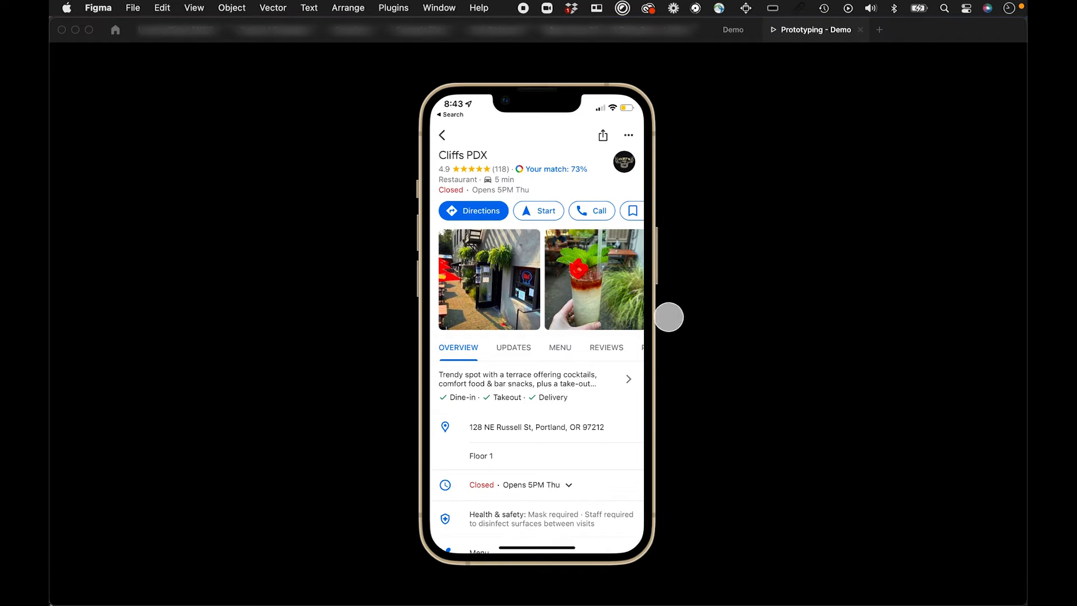
Return to the design file and inspect the hotspot connections across the three iPhone frames.
click(729, 29)
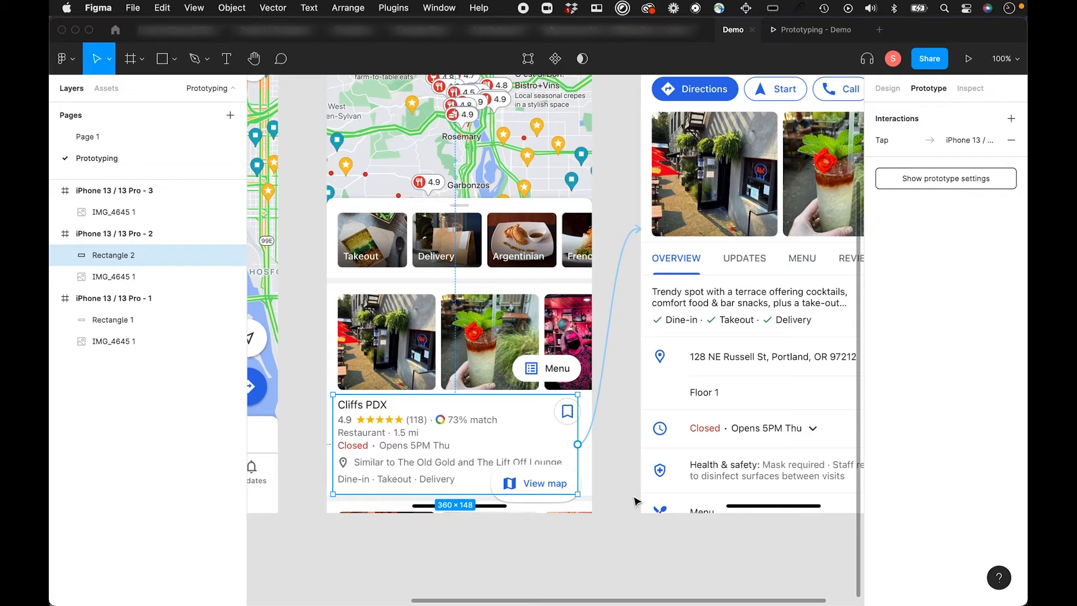
click(651, 555)
key(super+minus)
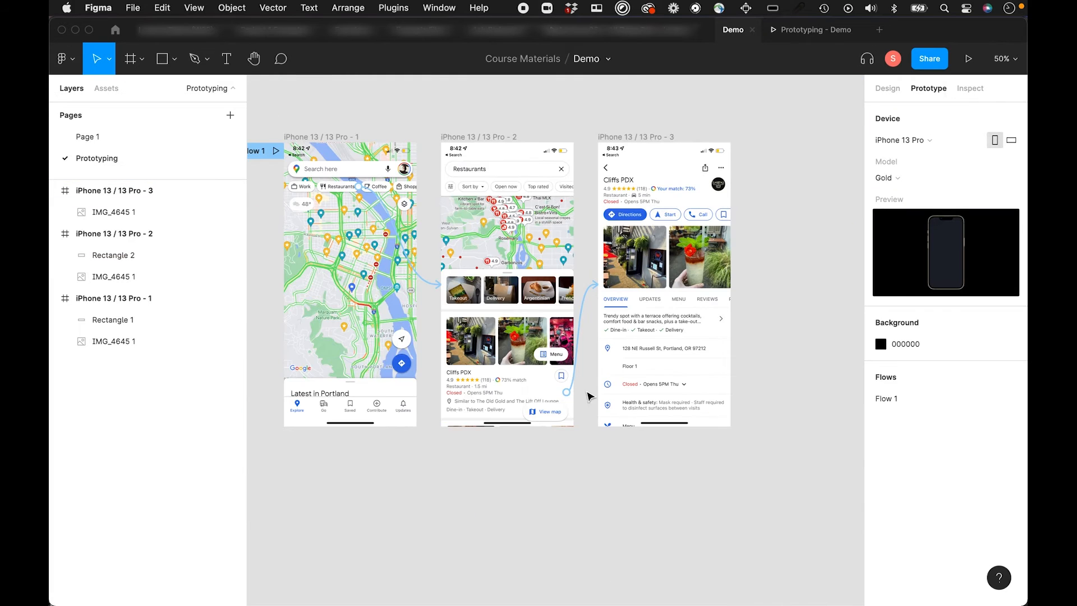
drag(601, 500, 648, 498)
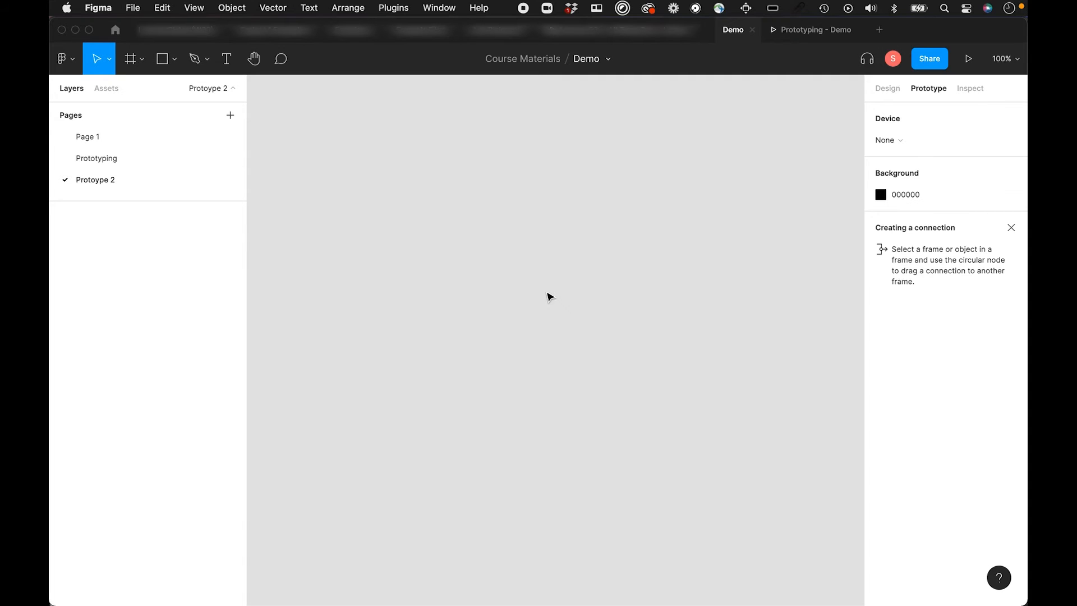
Paste the restaurants frame iPhone 13 / 13 Pro - 2 onto the empty Protoype 2 page.
key(super+v)
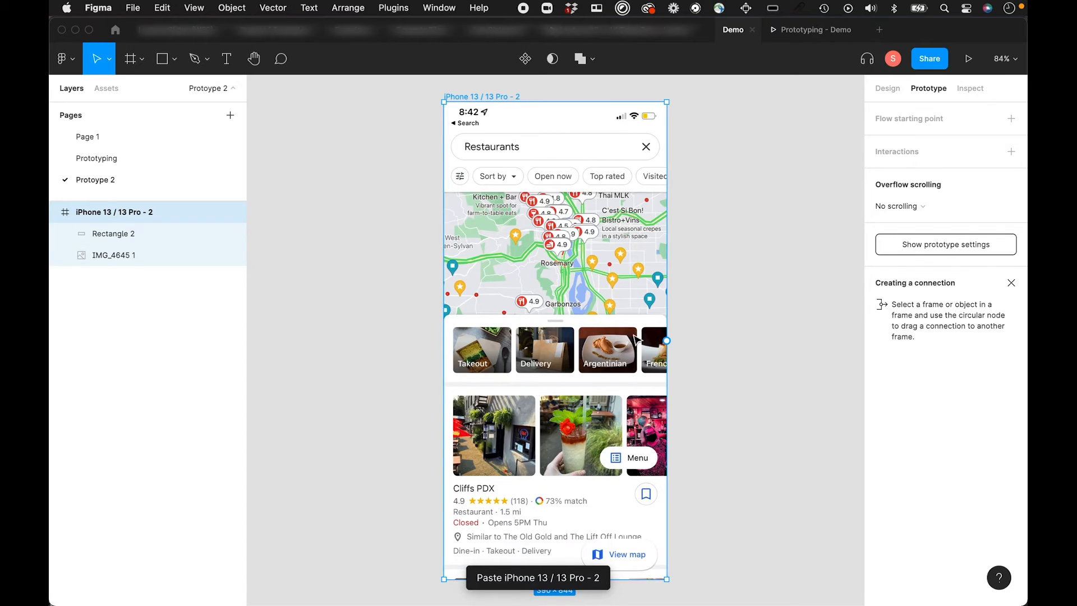
click(685, 366)
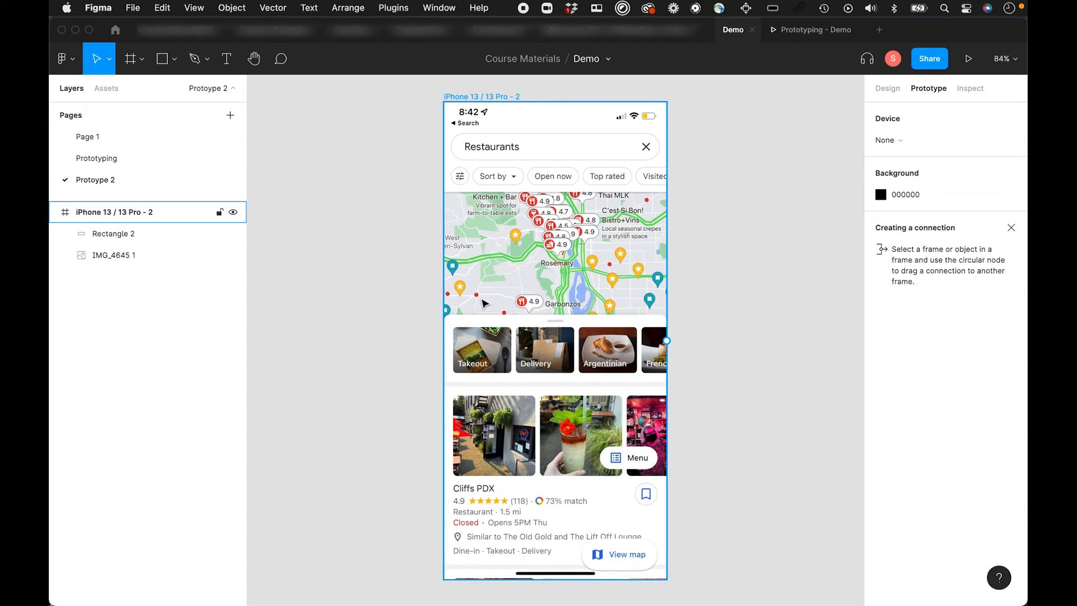
scroll(673, 309, down, 2)
scroll(673, 308, right, 2)
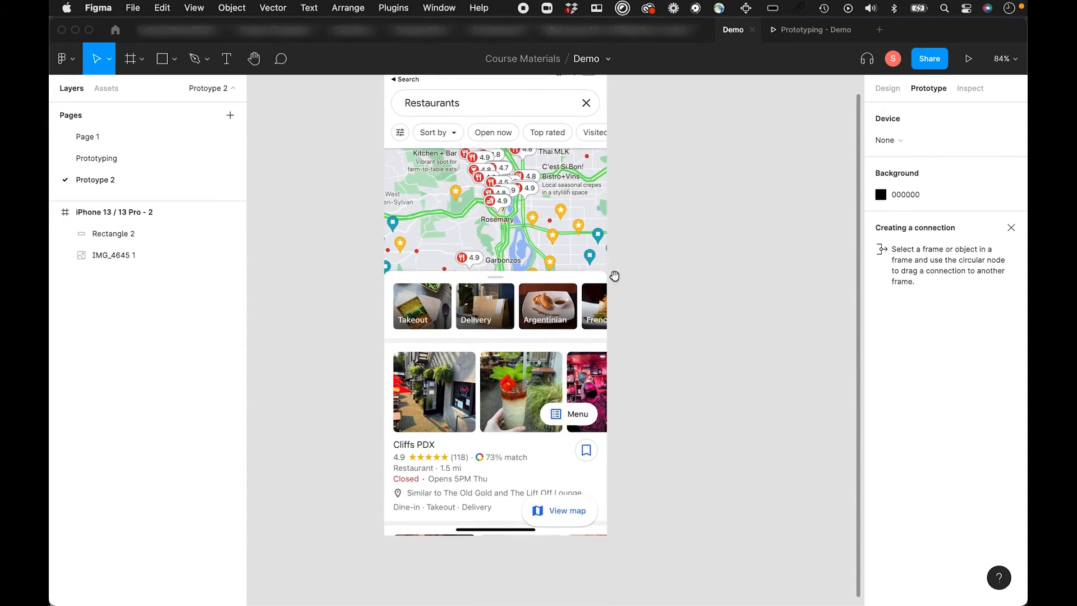
Examine the pasted restaurants frame's search header, map area and results list on the Protoype 2 page.
click(478, 235)
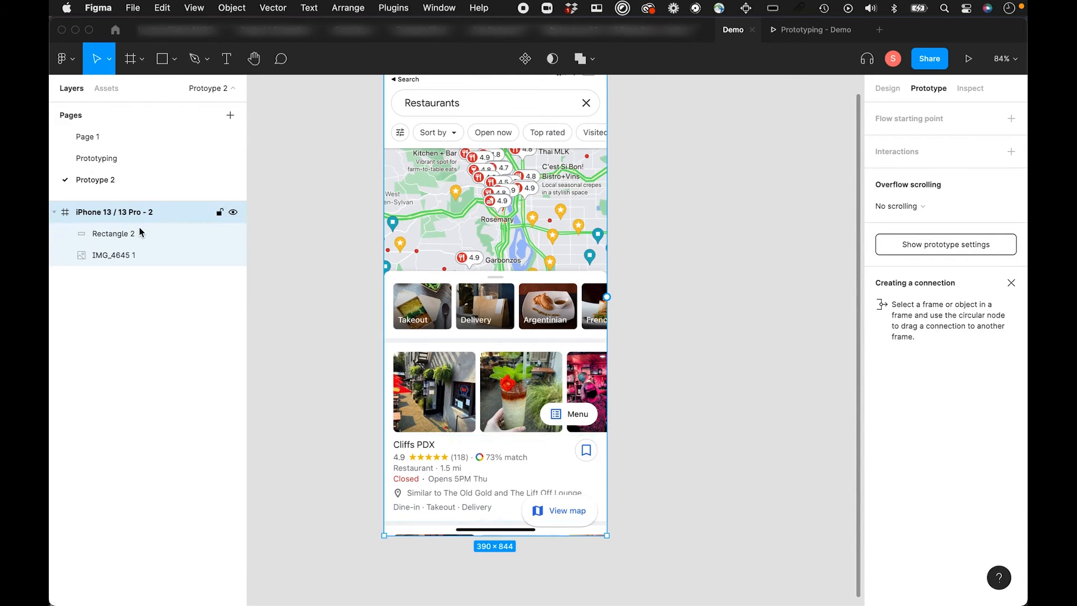
scroll(404, 288, up, 1)
scroll(404, 288, left, 2)
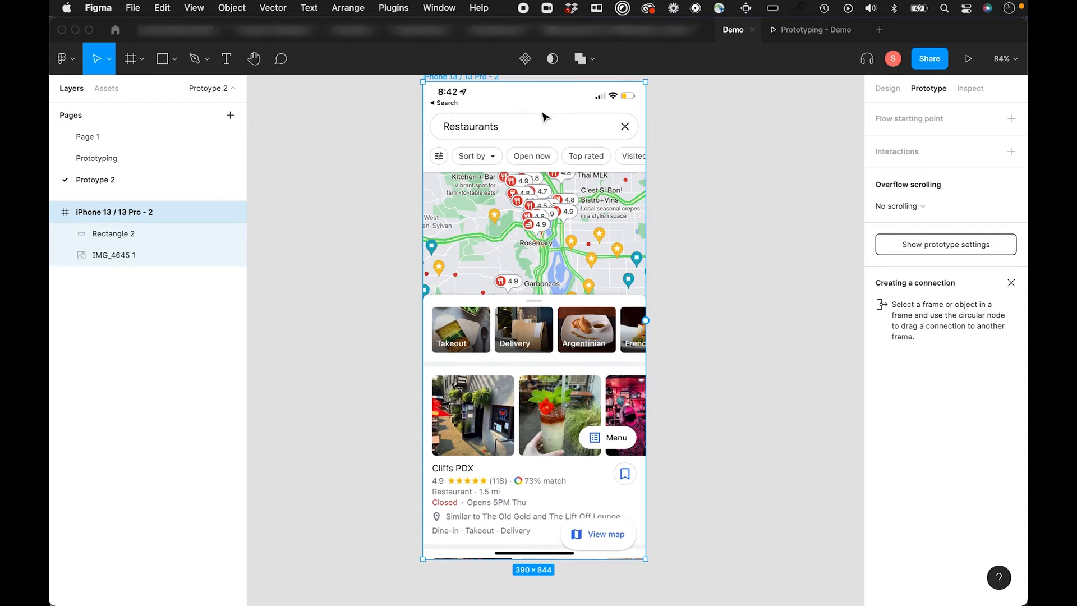
scroll(448, 167, right, 2)
scroll(449, 167, up, 1)
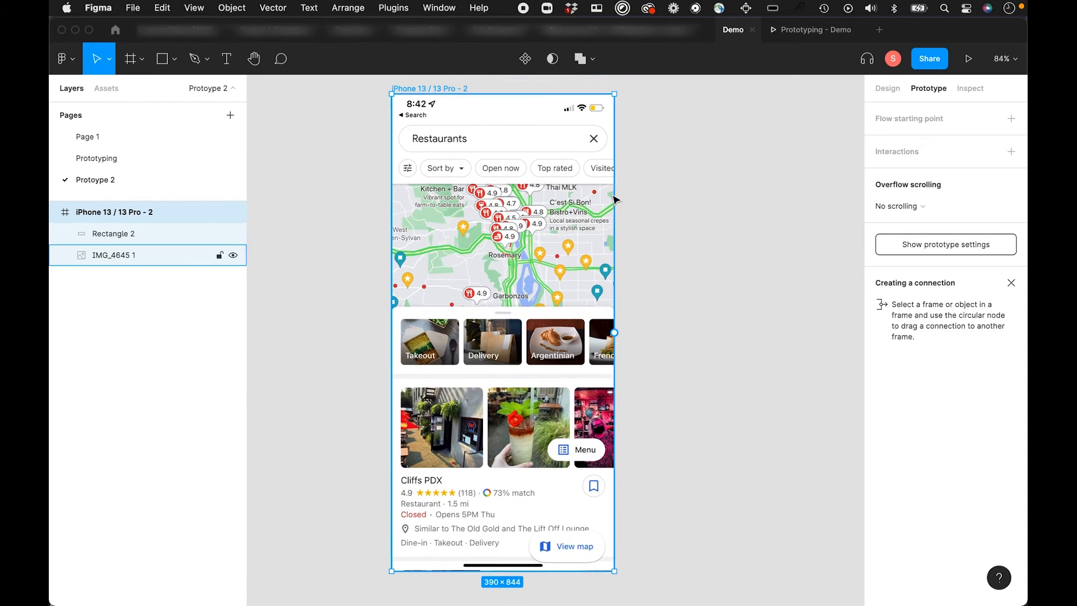
click(695, 186)
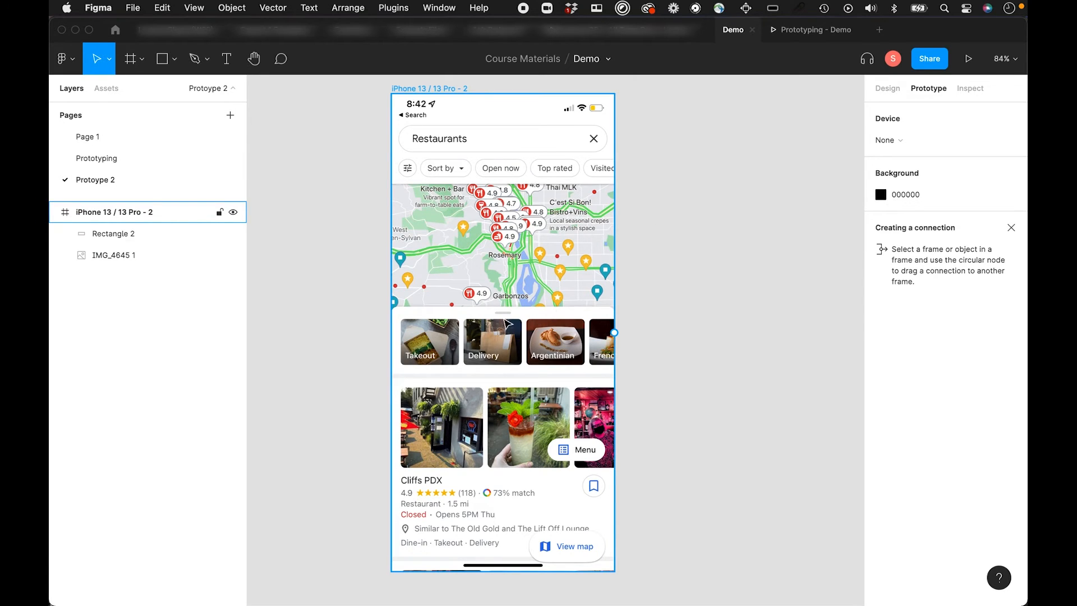
scroll(534, 245, up, 2)
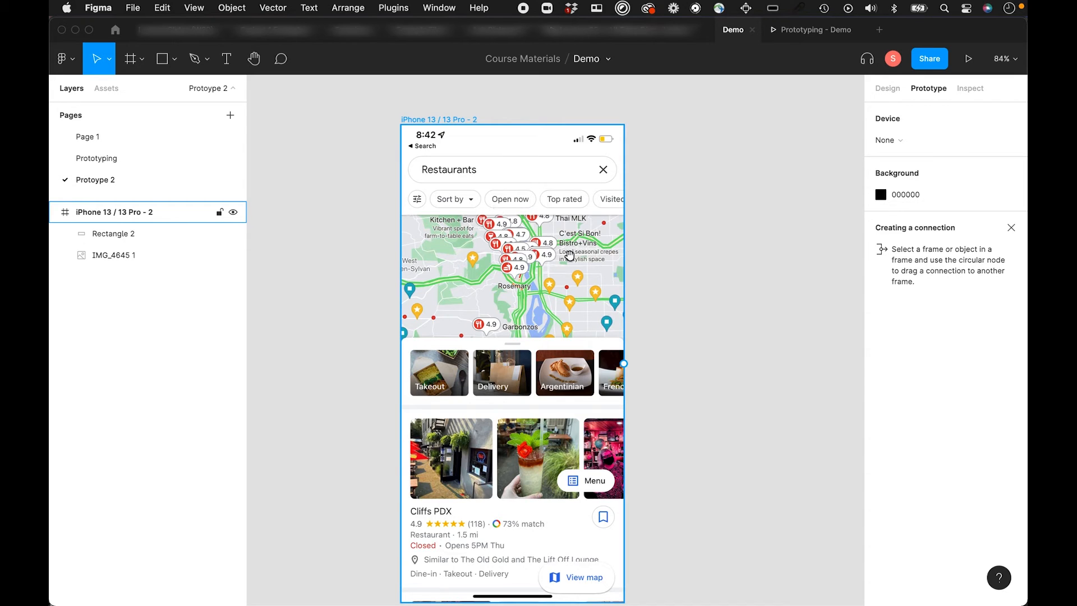
drag(568, 254, 528, 236)
click(428, 184)
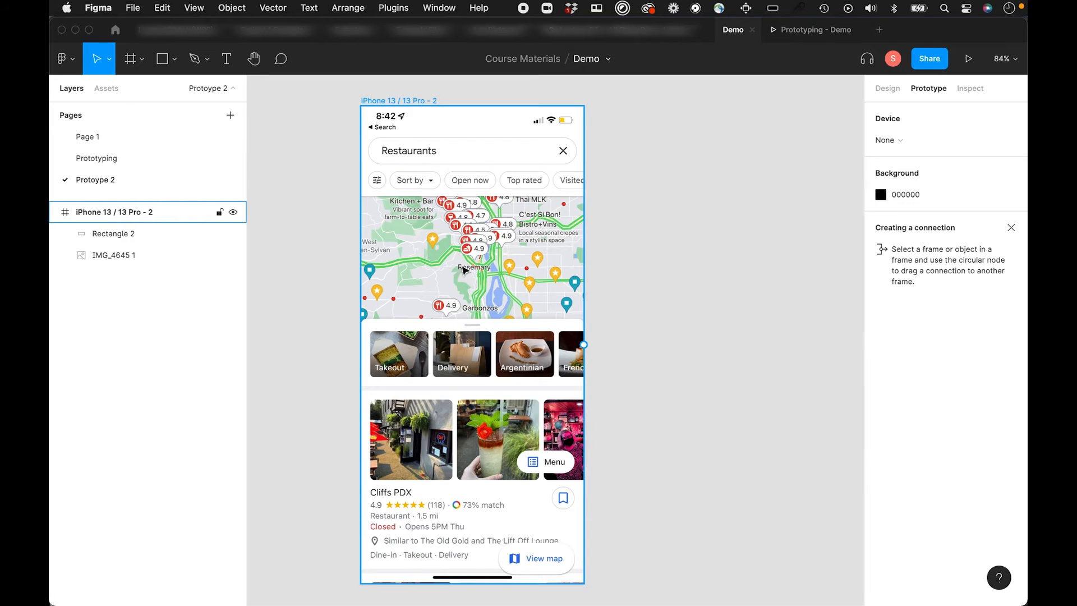
scroll(408, 137, left, 1)
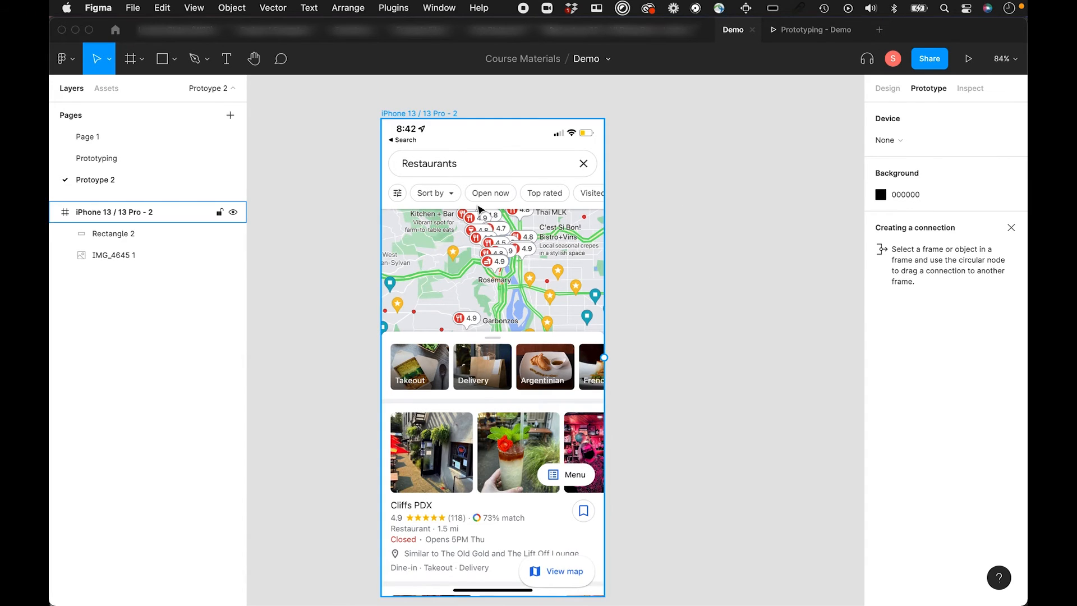
Delete the Rectangle 2 hotspot from the restaurants frame and select the IMG_4645 1 screenshot layer.
click(107, 235)
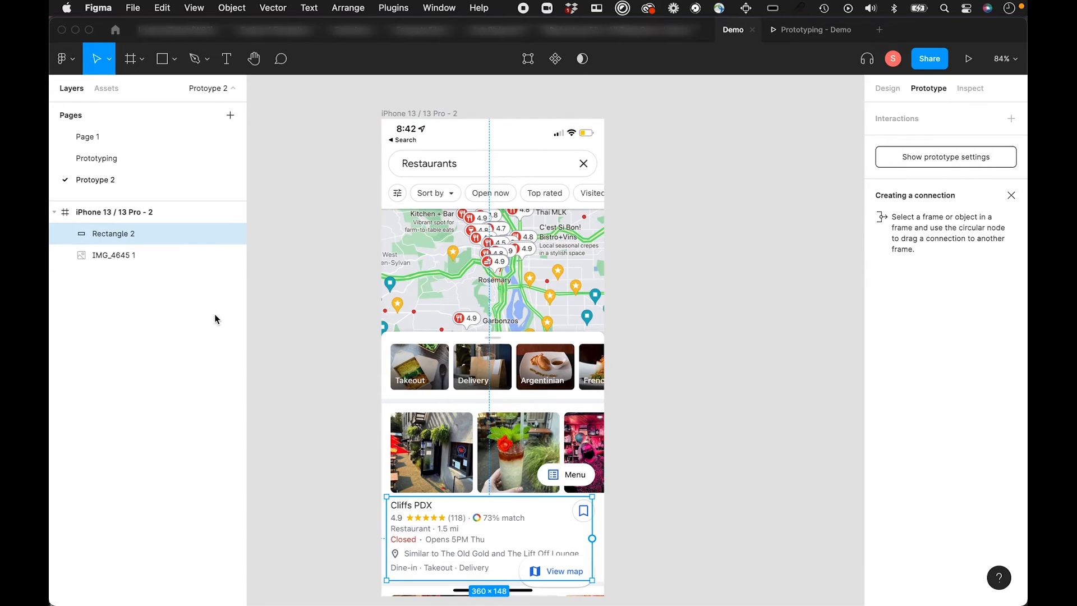
key(Delete)
click(100, 234)
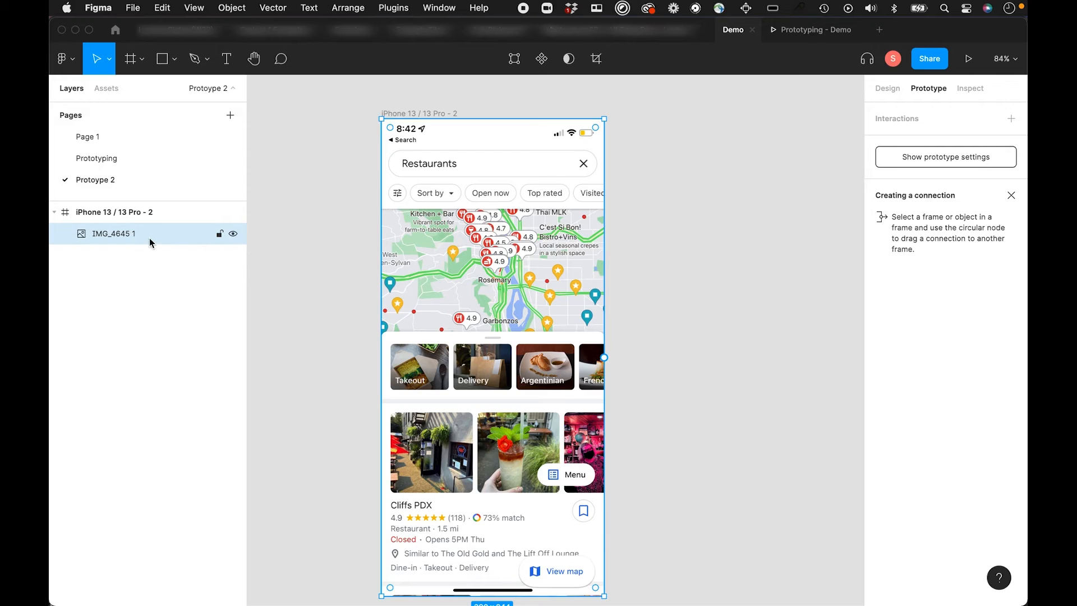
Draw a rectangle about 390 × 159 over the search header and filter chips, and place it beneath the IMG_4645 1 layer.
click(163, 59)
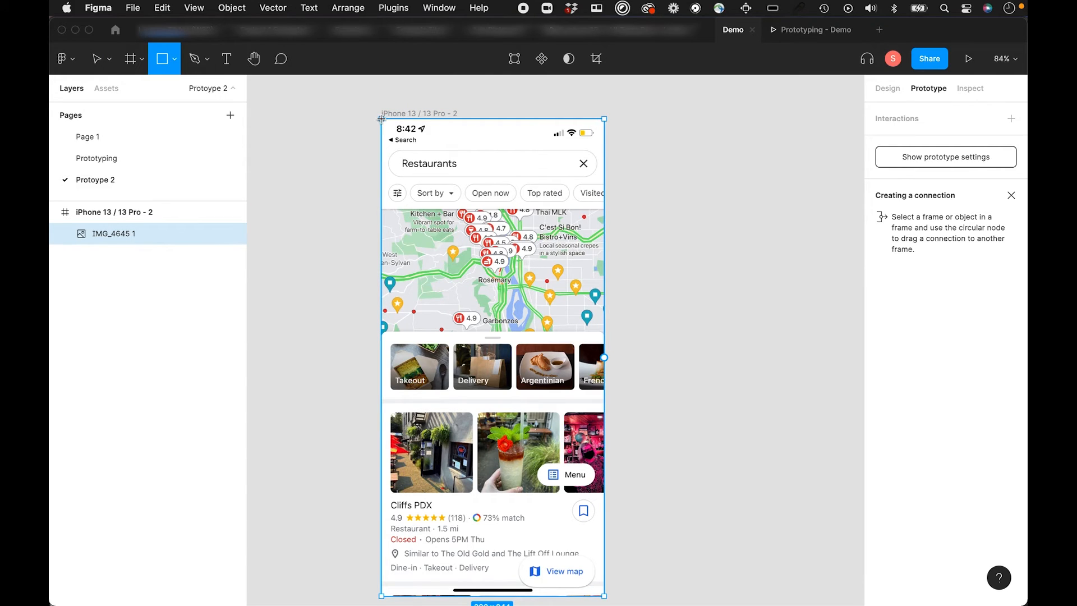
drag(381, 119, 603, 208)
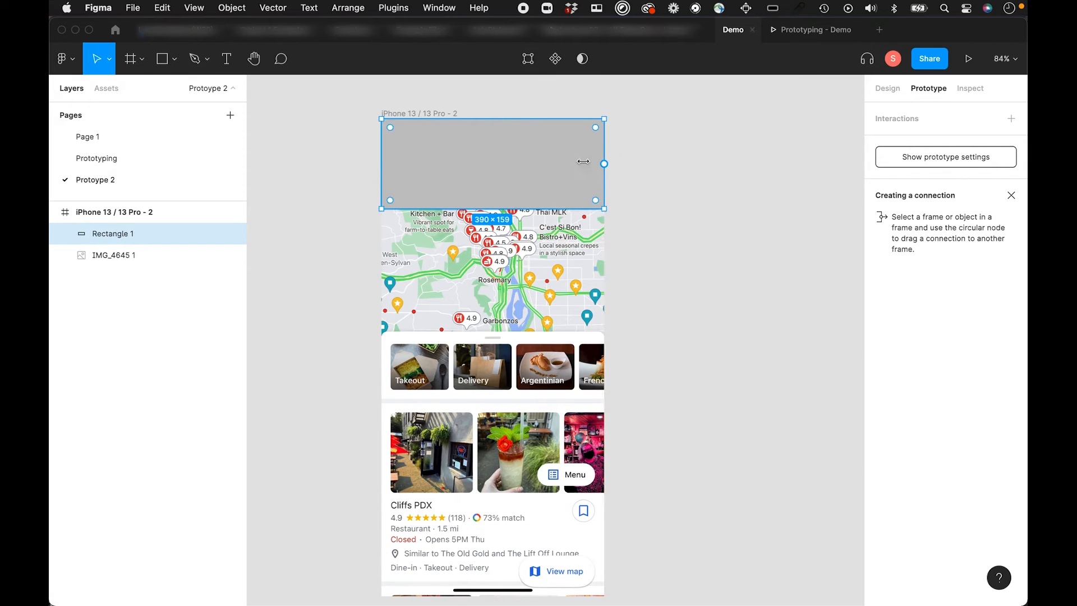
drag(128, 234, 129, 266)
Mask the IMG_4645 1 screenshot with Rectangle 1 so only the search header area is kept.
click(124, 234)
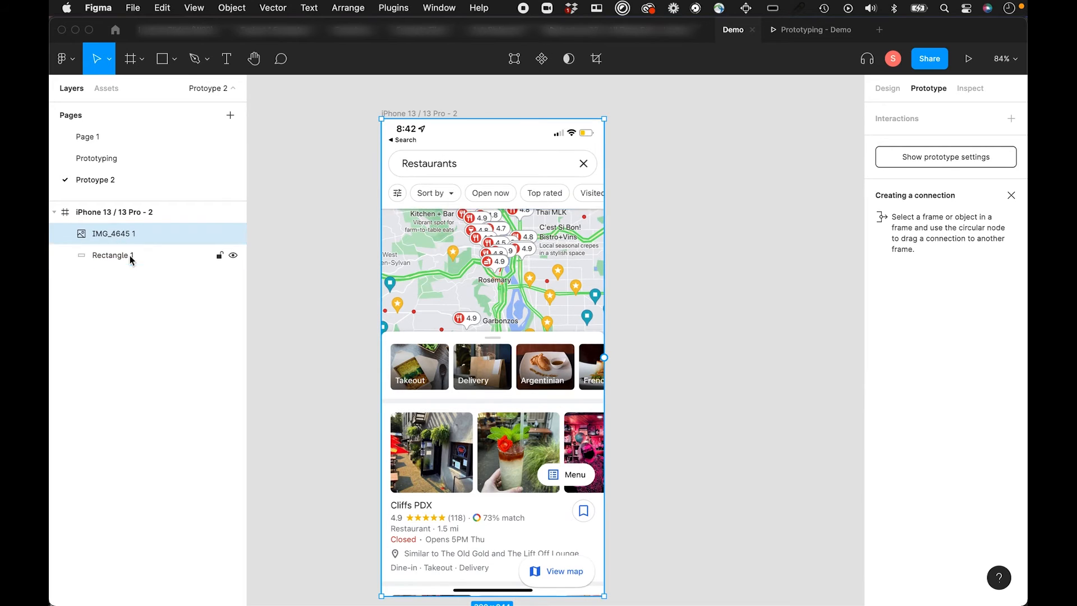
shift+click(130, 255)
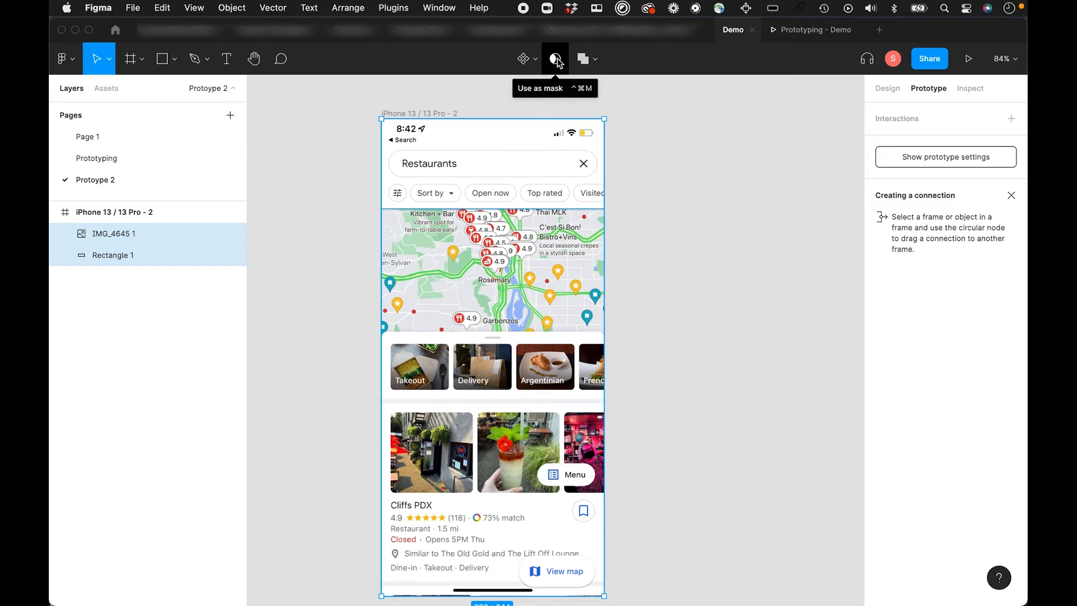
click(124, 259)
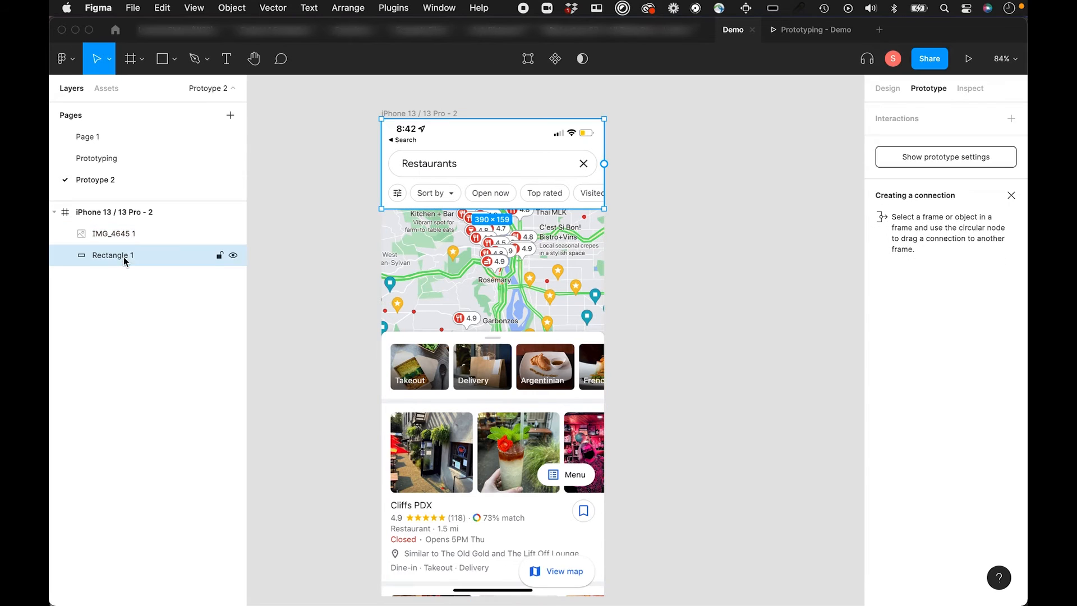
shift+click(139, 236)
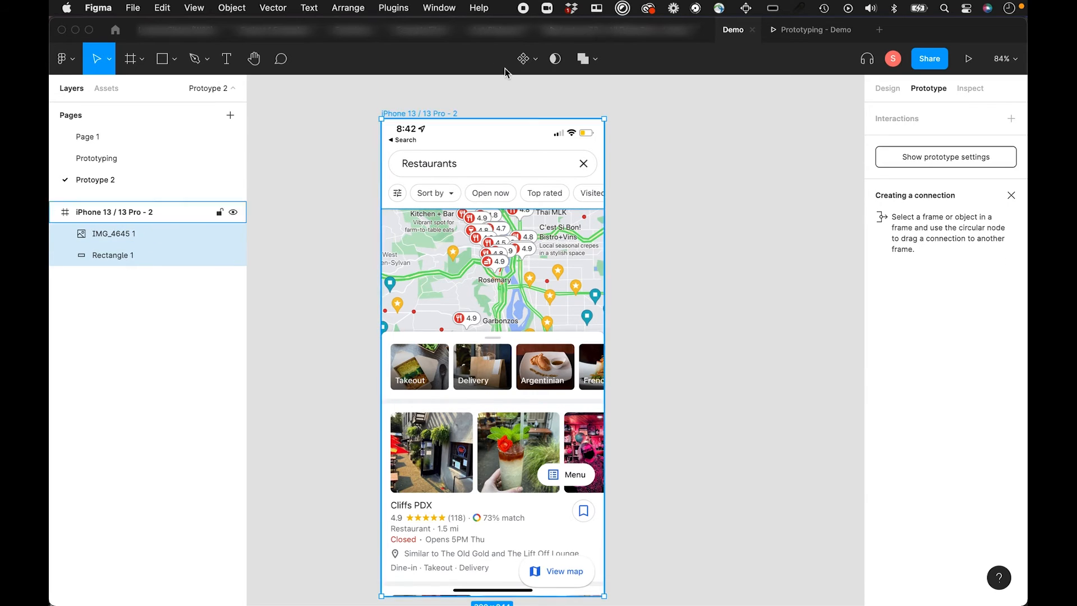
click(554, 60)
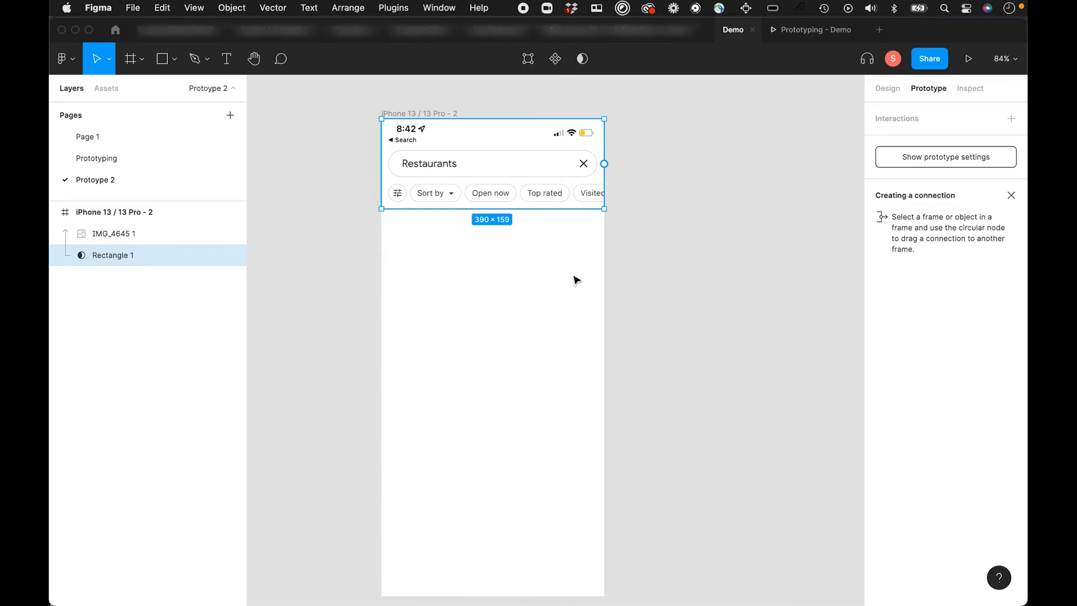
click(662, 249)
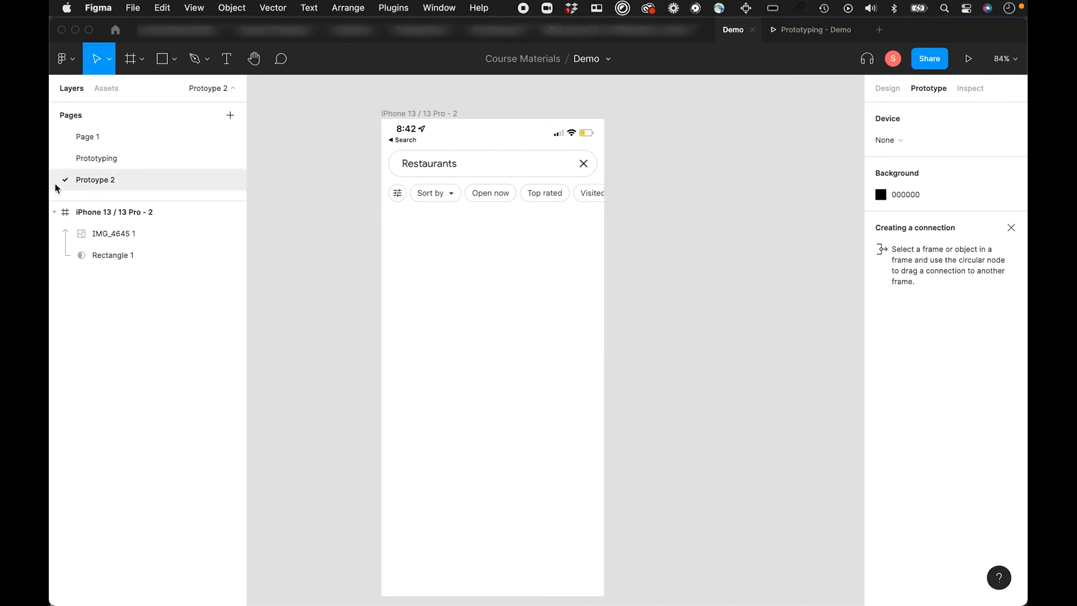
Duplicate the IMG_4645 1 screenshot and move the copy beneath Rectangle 1, outside the header mask.
click(106, 234)
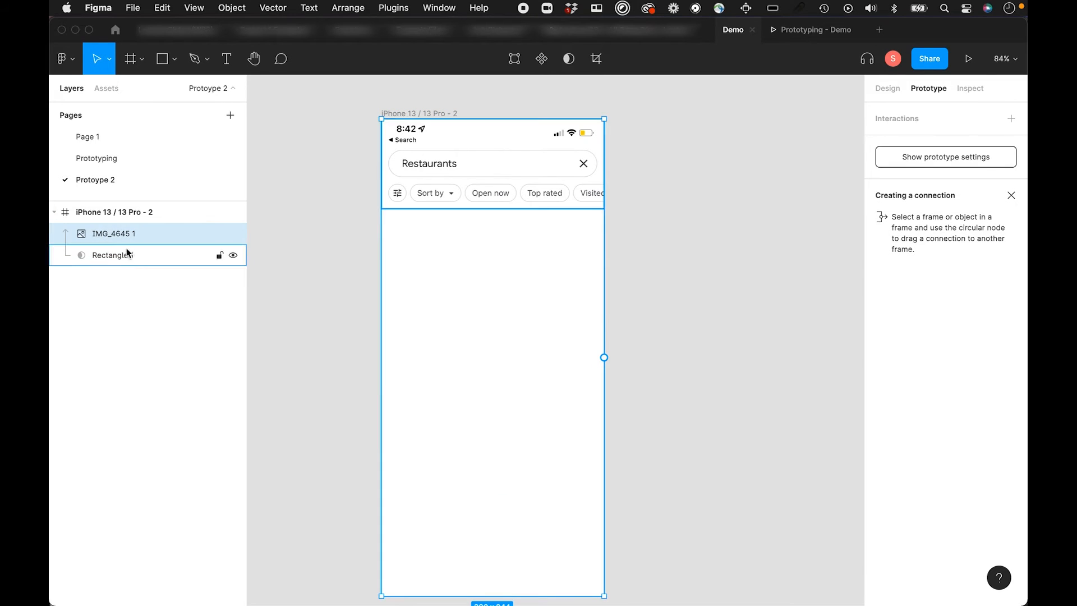
key(super+d)
drag(125, 225, 116, 316)
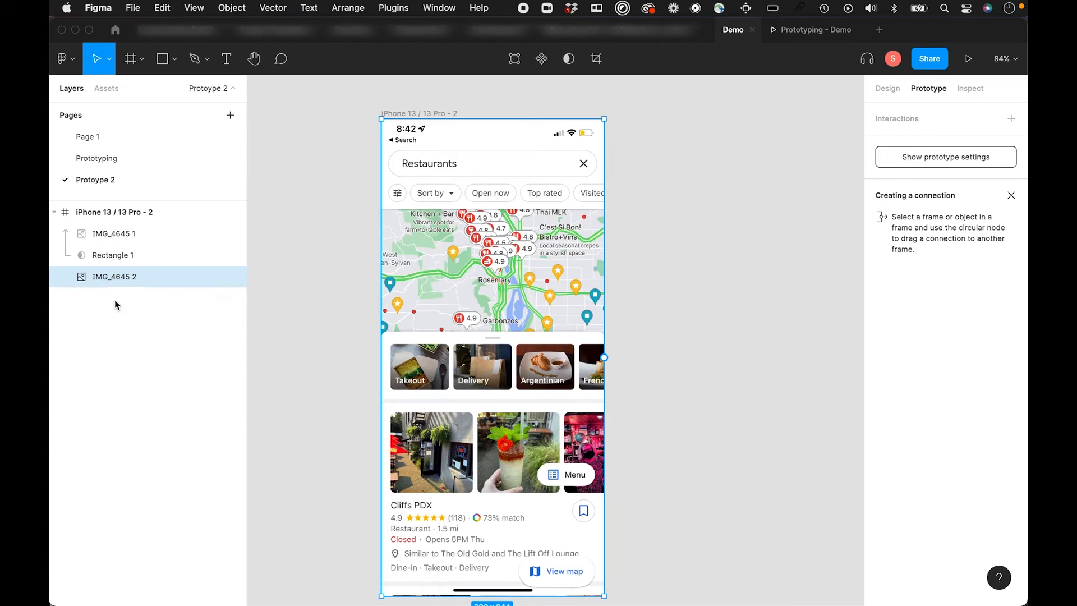
Draw a rectangle about 390 × 474 over the restaurant results area and place it beneath the IMG_4645 2 layer.
click(101, 235)
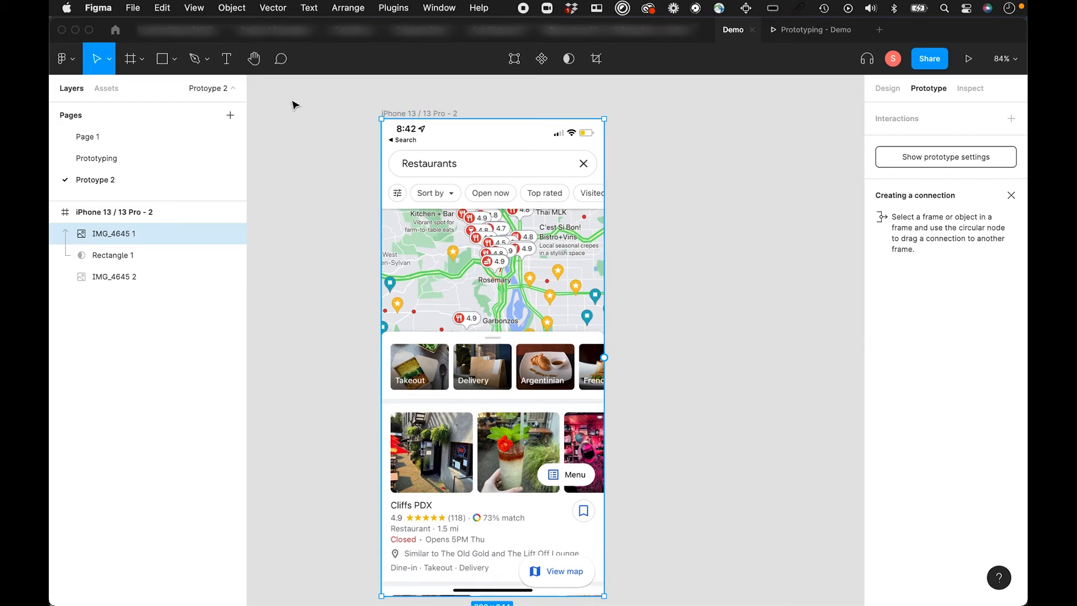
click(160, 59)
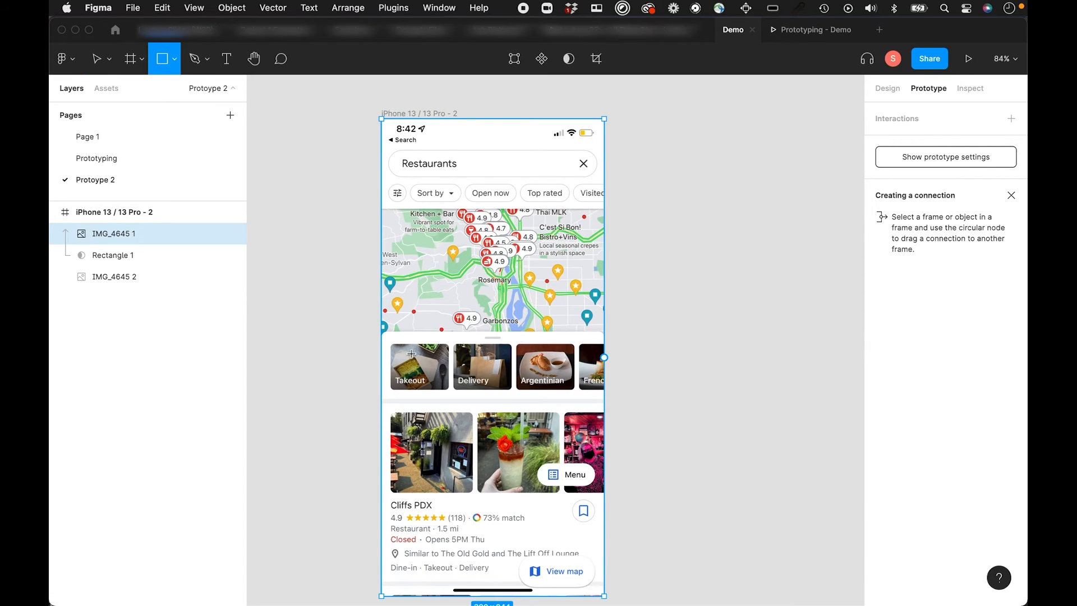
mouse_move(383, 333)
mouse_down()
mouse_move(609, 570)
mouse_move(621, 600)
mouse_move(603, 502)
mouse_move(603, 516)
mouse_up()
drag(148, 233, 153, 312)
Mask the IMG_4645 2 screenshot with Rectangle 2 to isolate the restaurant results area.
shift+click(130, 280)
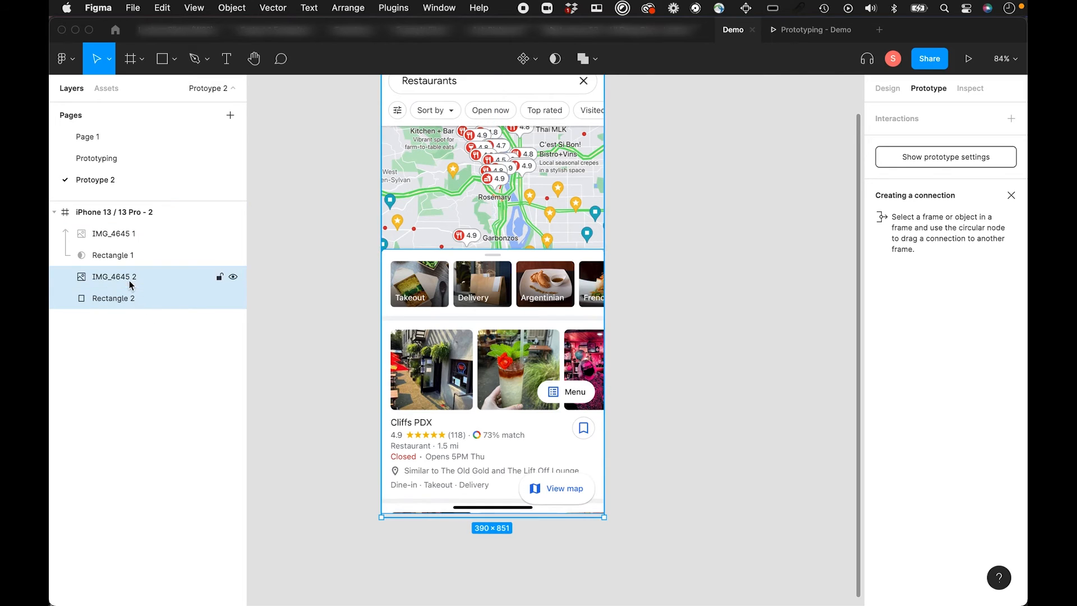
click(886, 88)
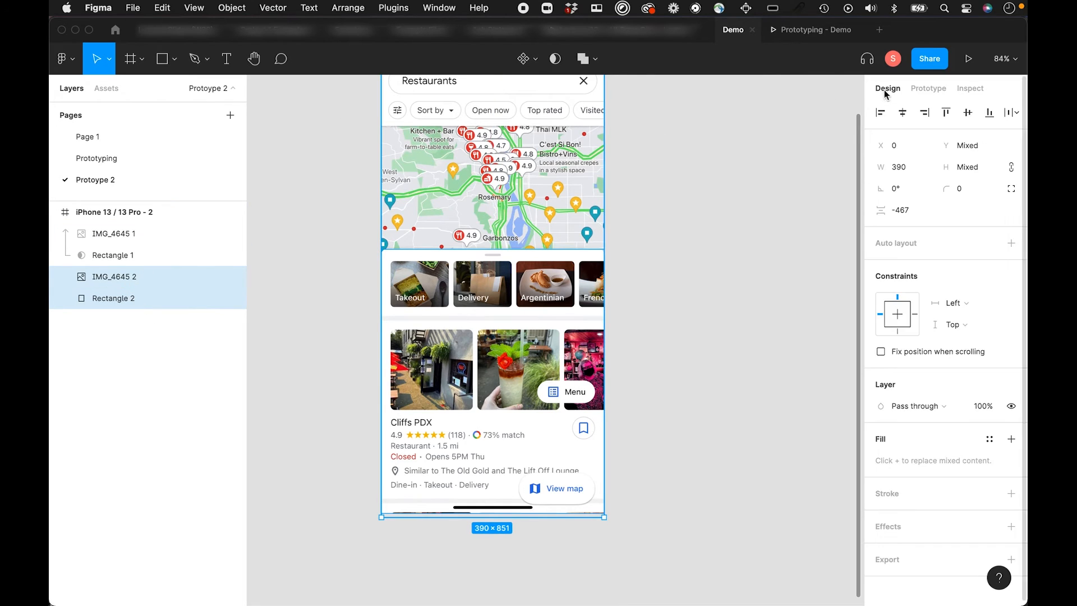
click(555, 59)
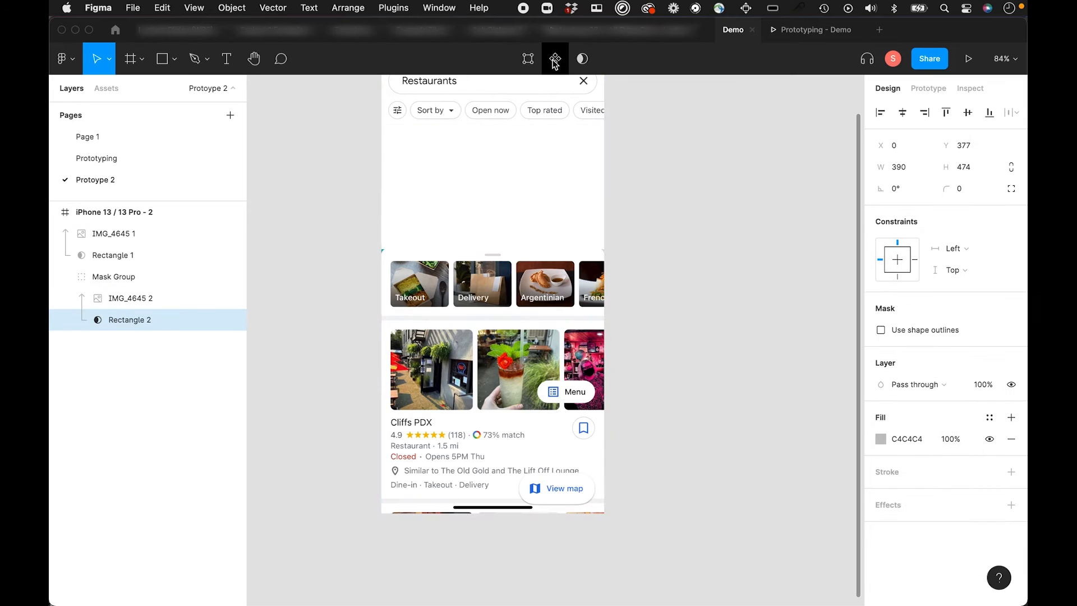
click(698, 353)
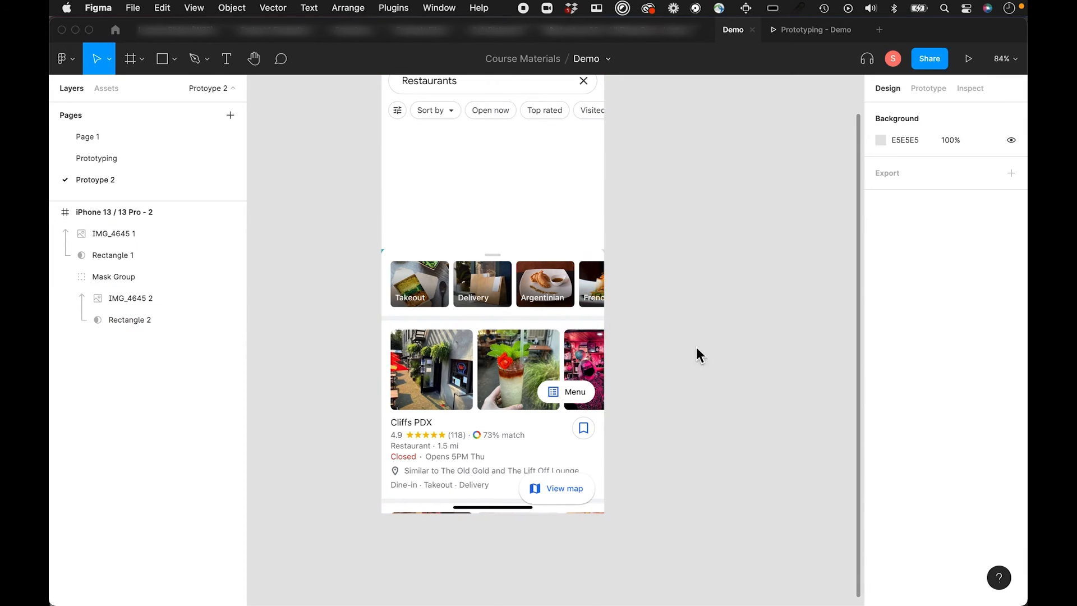
Place the map image Screen Shot 2022-01-11 at 9.00 into the blank map area of the iPhone frame.
scroll(697, 353, up, 3)
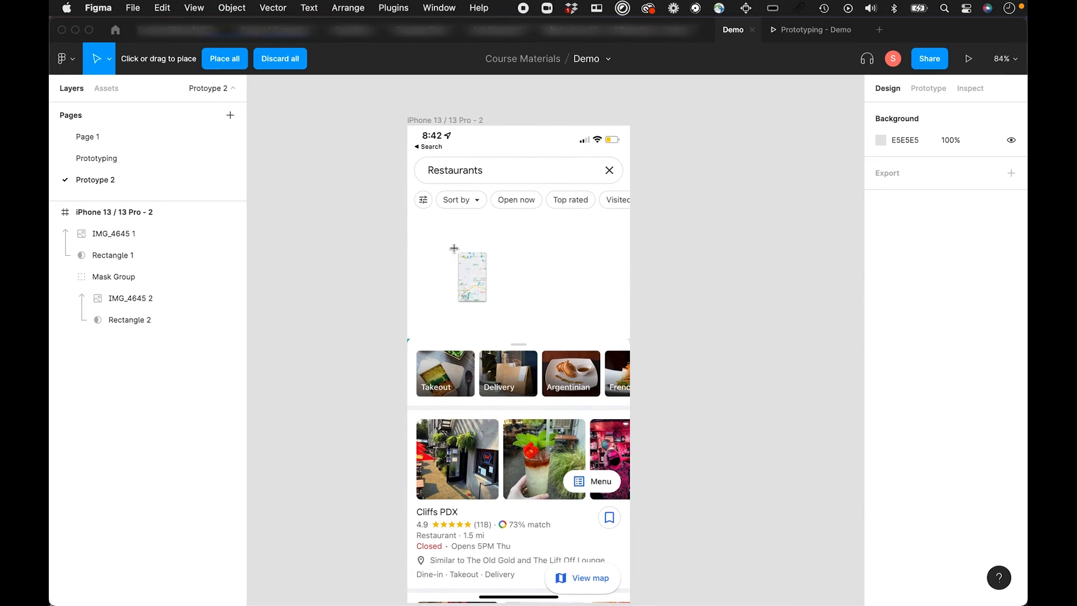
click(454, 248)
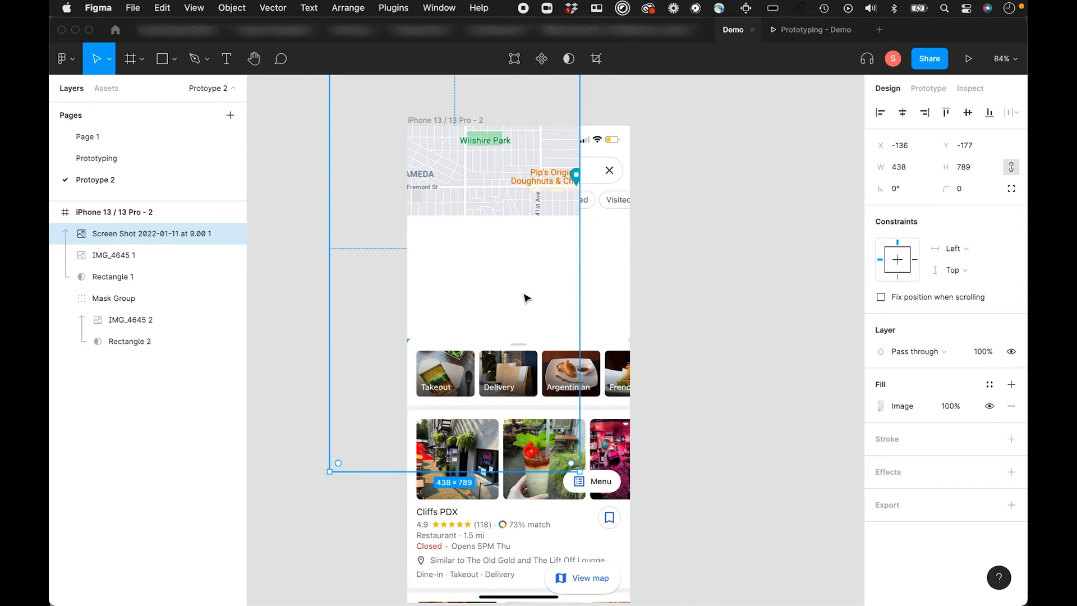
key(minus)
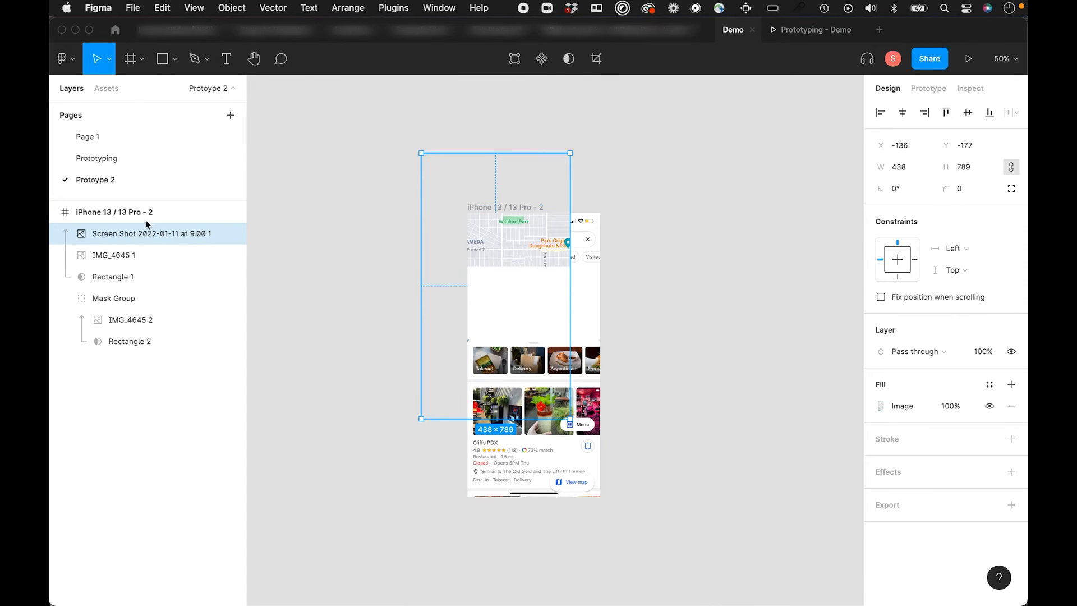
Position the map screenshot over the iPhone frame at about X -24, Y -17 and order its layer directly beneath Rectangle 1.
drag(123, 234, 111, 368)
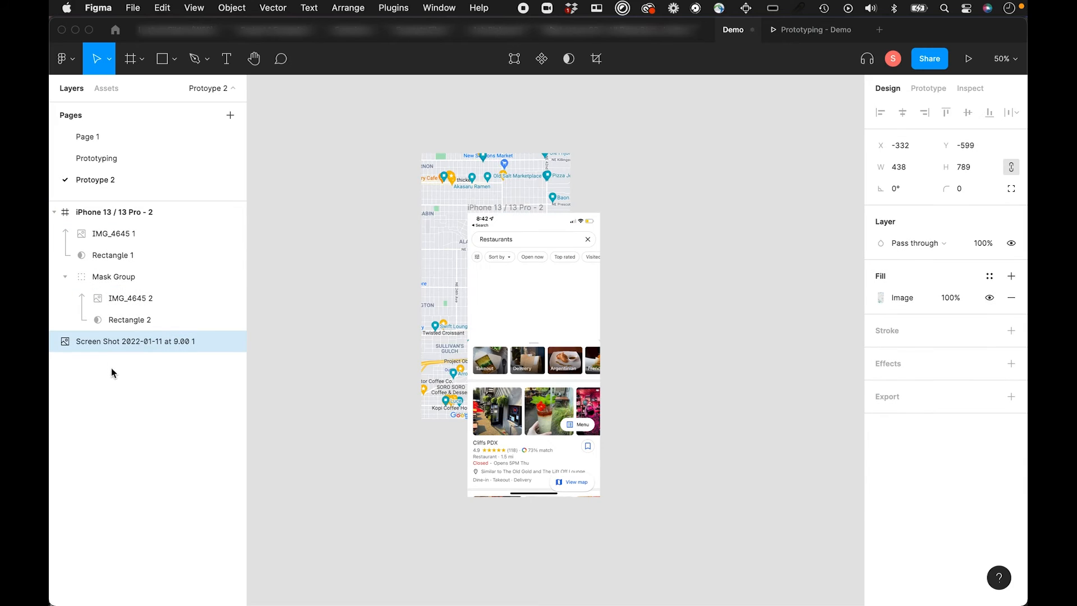
drag(512, 181, 551, 236)
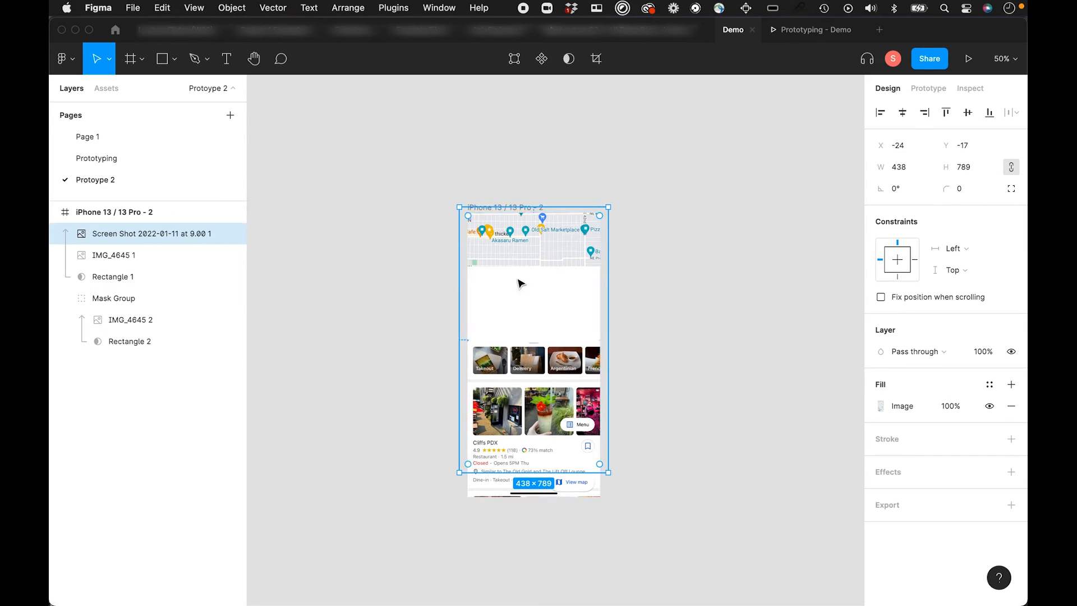
drag(56, 243, 114, 293)
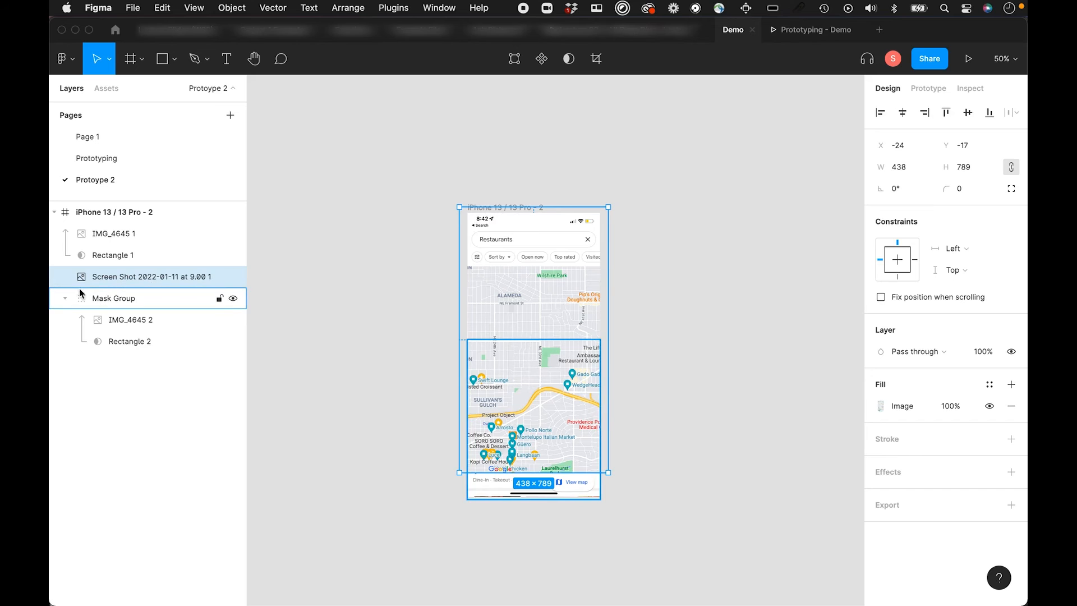
Collapse the results Mask Group, move it above the map screenshot layer, and undo the trial shift on the canvas.
click(65, 299)
drag(124, 300, 124, 271)
drag(581, 315, 584, 320)
key(cmd+z)
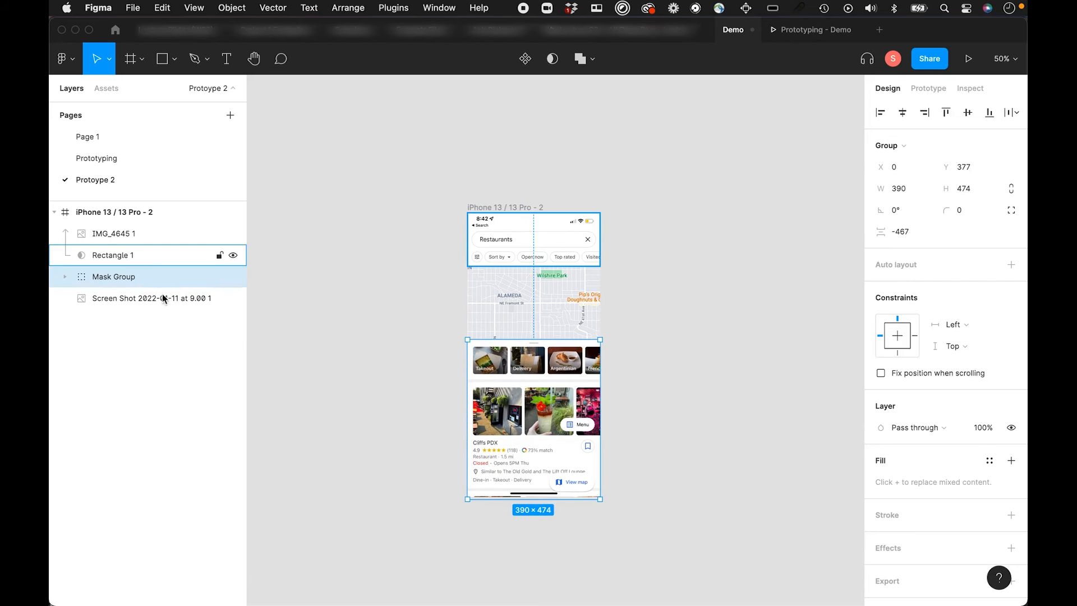
Reposition the map screenshot beneath the header and results layers at X 0, Y 139, and select the results Mask Group.
click(168, 300)
drag(574, 310, 569, 319)
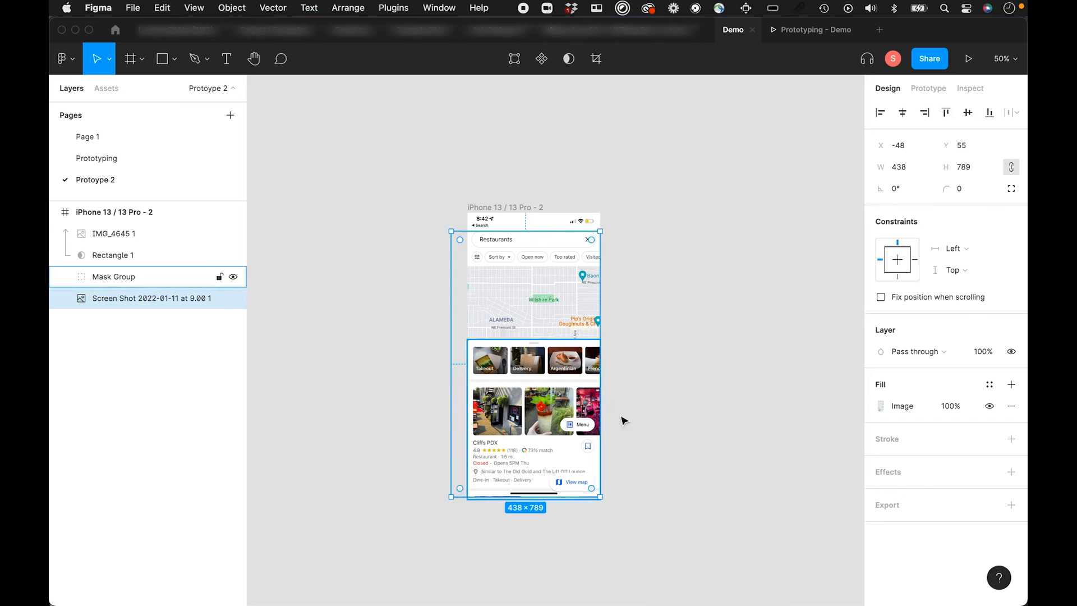
click(690, 423)
drag(535, 303, 556, 334)
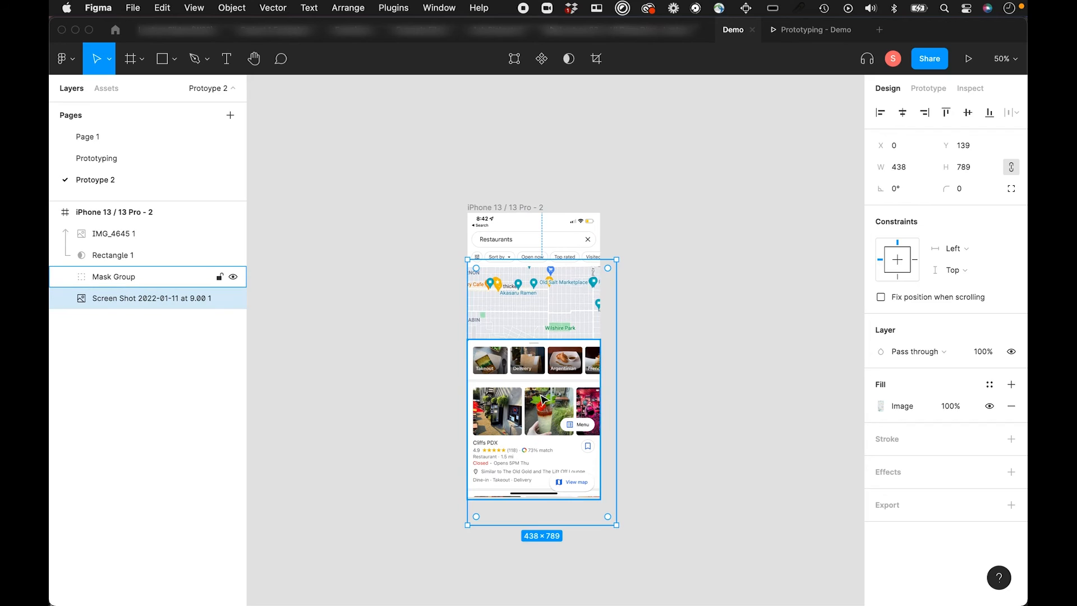
click(122, 284)
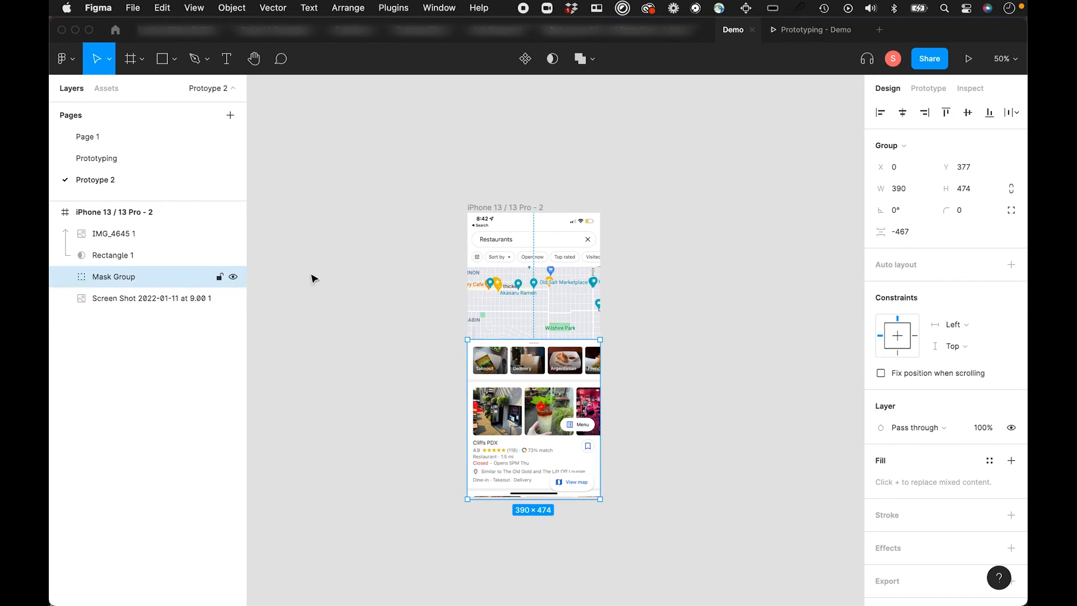
Hide the results Mask Group layer and clear the selection.
click(233, 276)
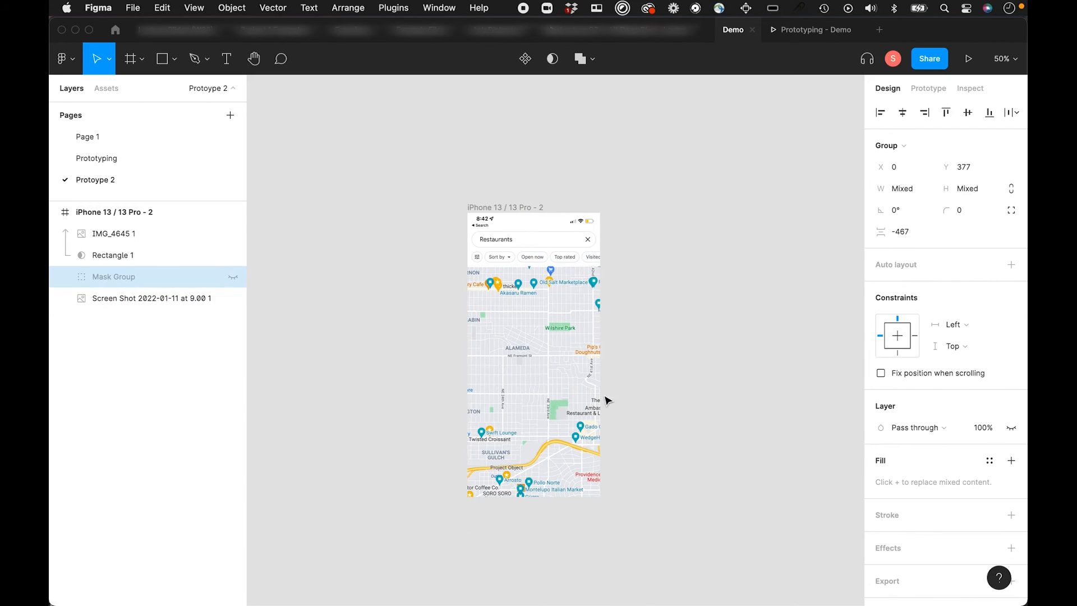
key(Escape)
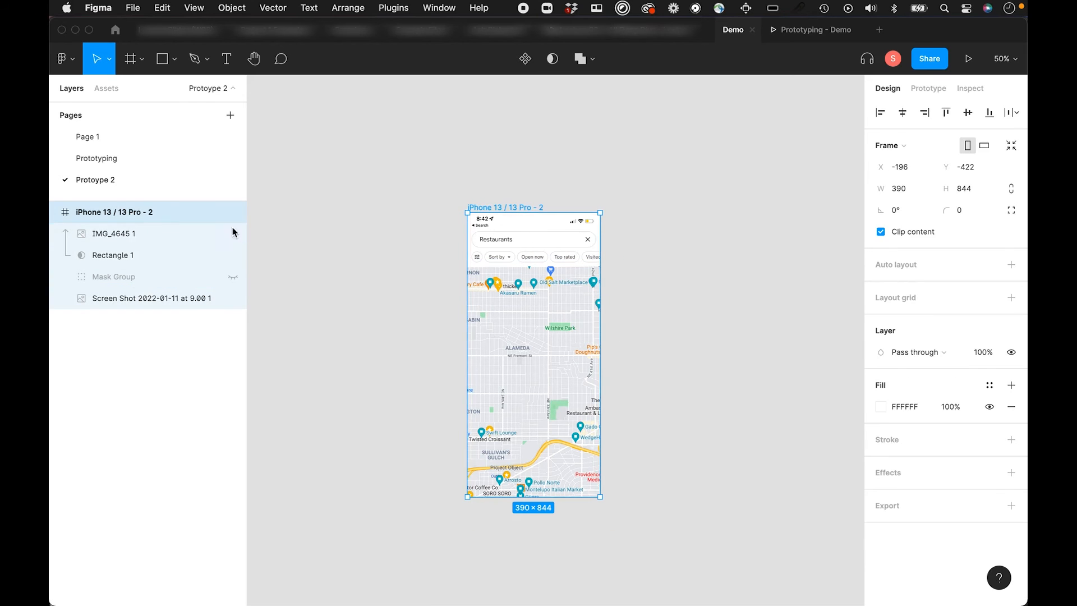
click(694, 284)
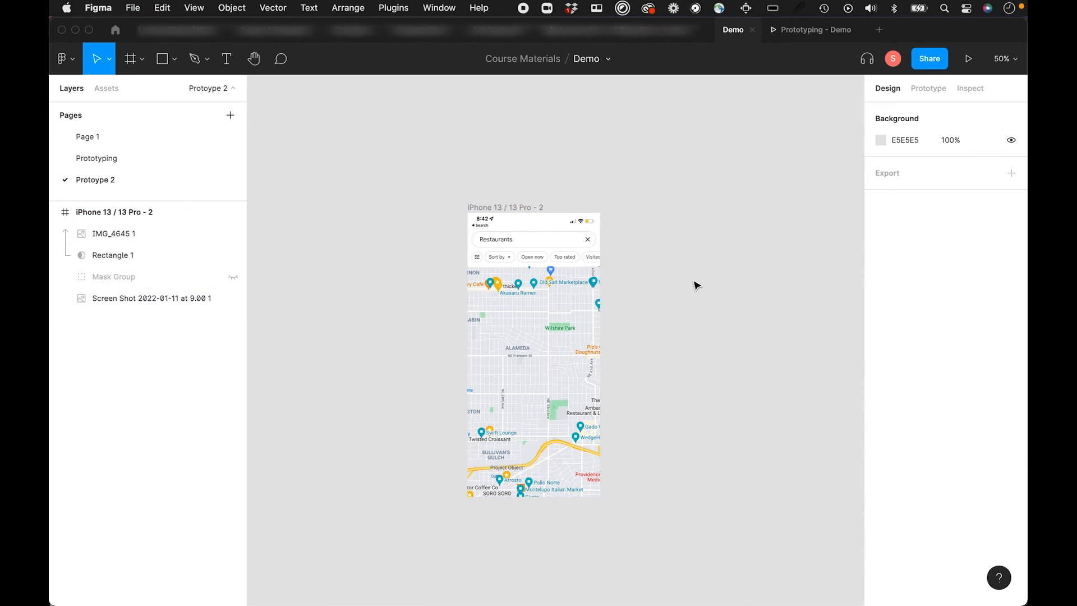
Group the IMG_4645 1 header image with Rectangle 1 and fix the group's position when scrolling.
click(104, 234)
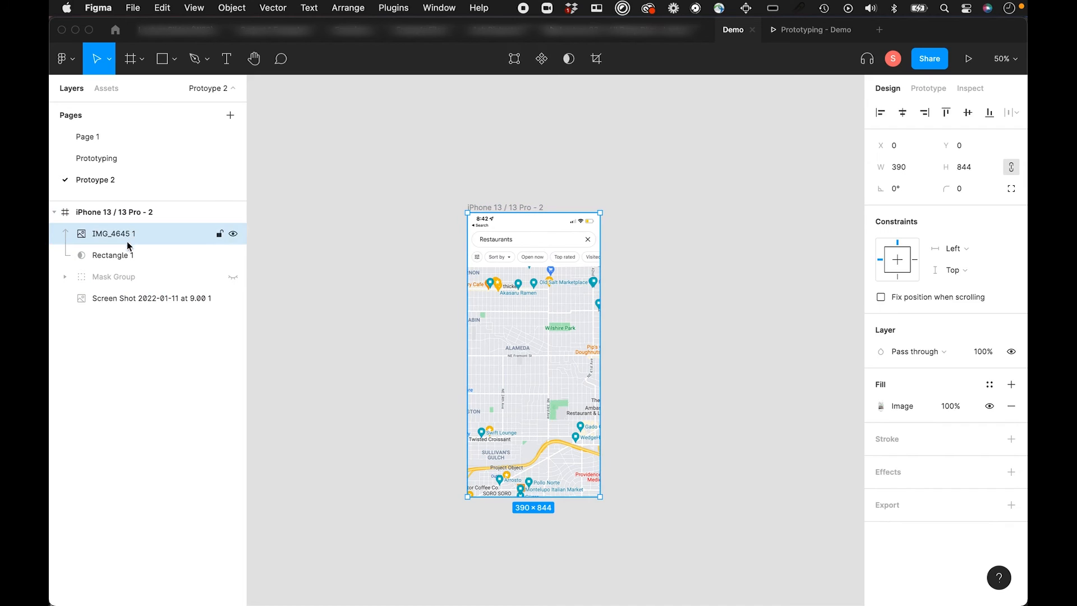
shift+click(126, 256)
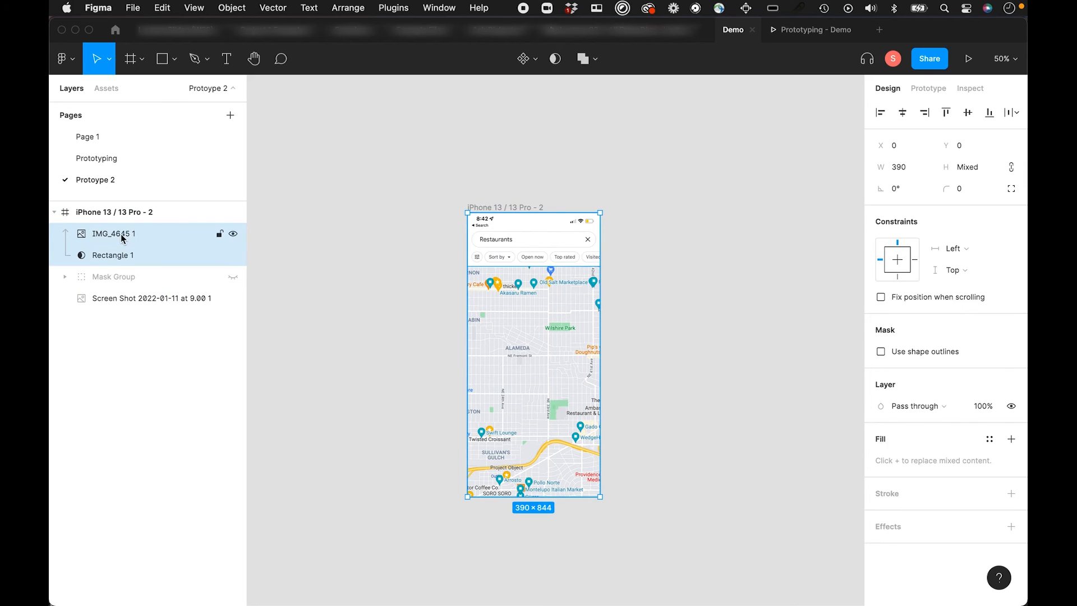
key(super+g)
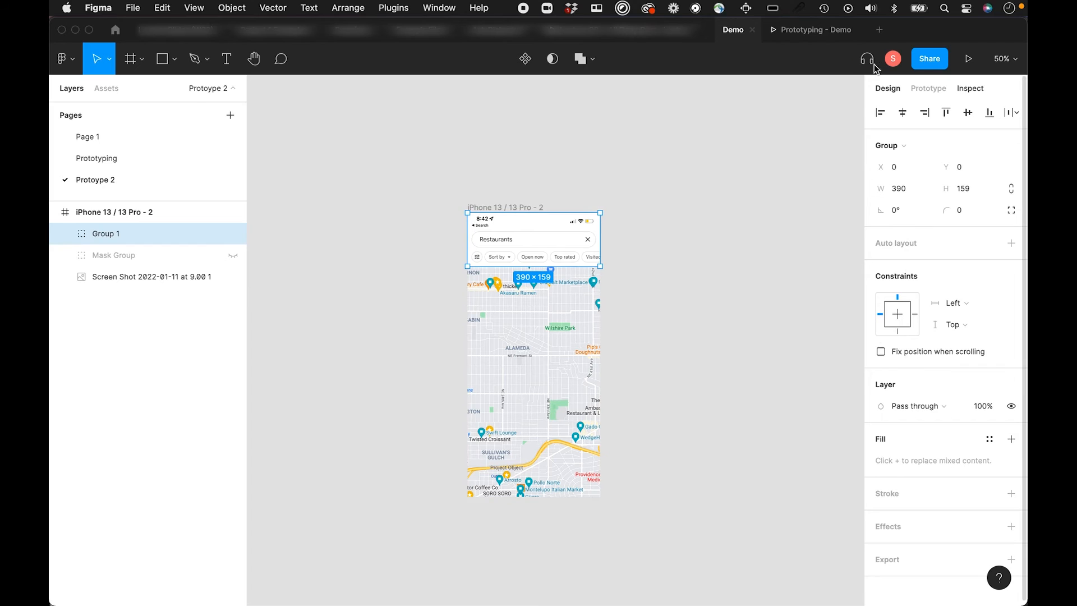
click(880, 352)
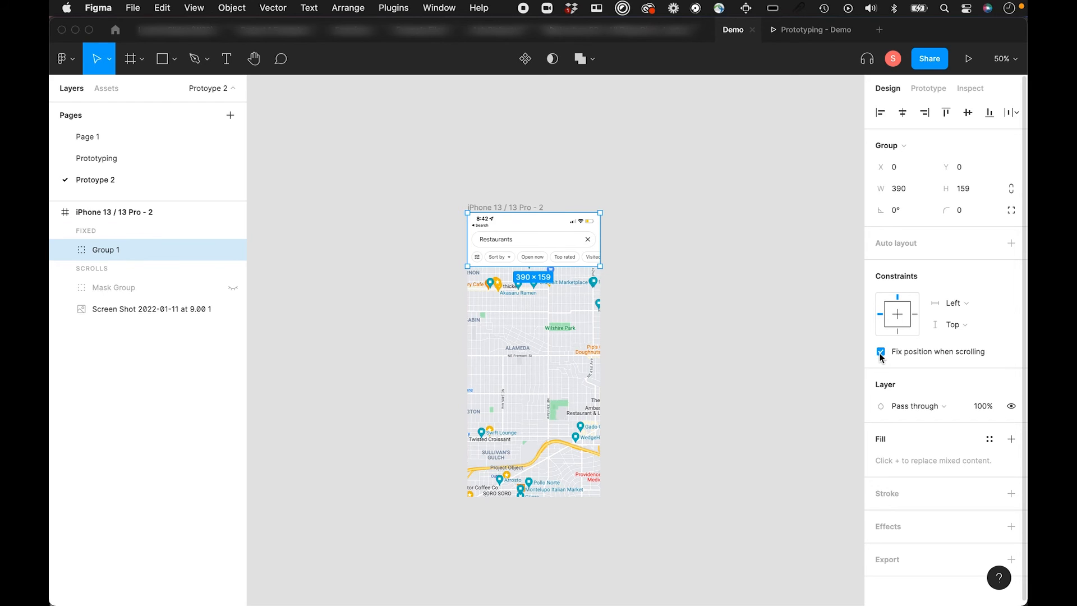
Preview the prototype and test moving the map sideways and vertically beneath the fixed header.
click(966, 59)
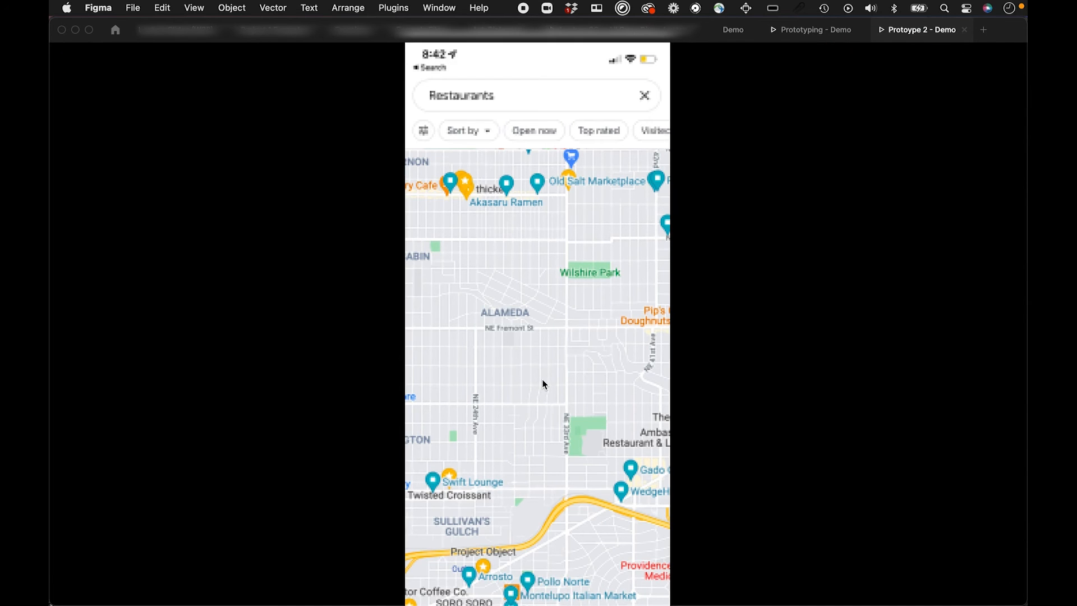
drag(550, 404, 523, 404)
drag(555, 442, 557, 188)
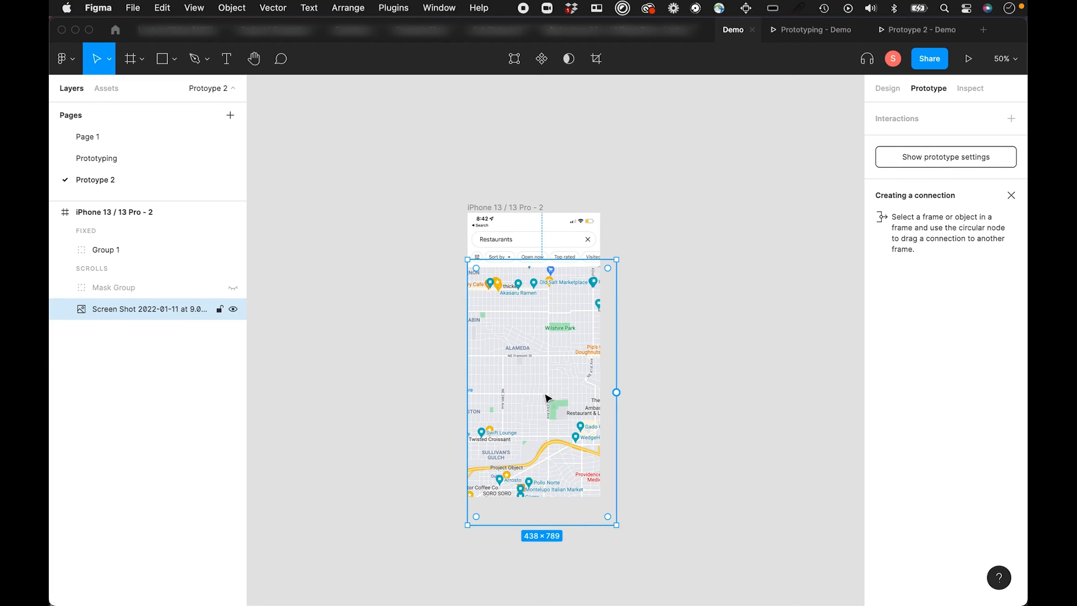
Enlarge the map screenshot proportionally to about 678 × 1221, keeping its upper-left corner in place.
scroll(651, 457, down, 3)
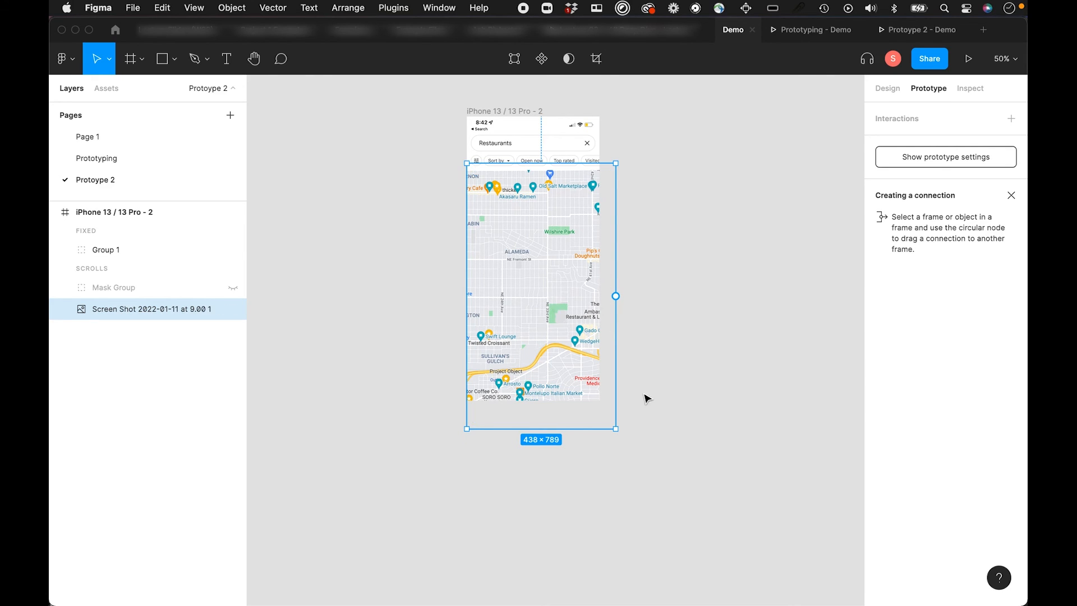
drag(617, 429, 697, 451)
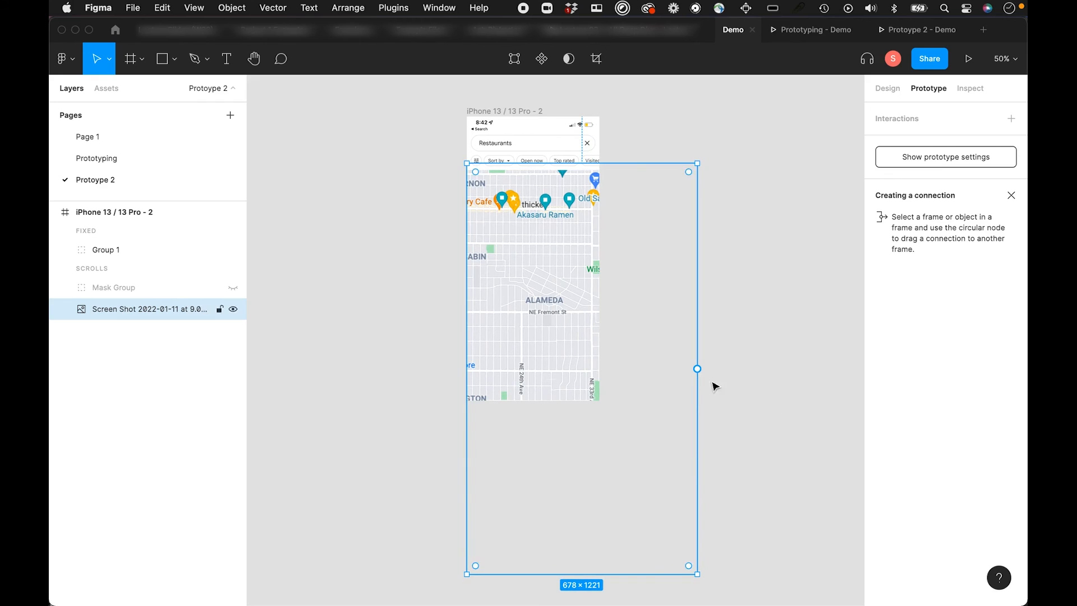
click(796, 340)
click(568, 302)
Preview the prototype with the enlarged map and test scrolling it up and down beneath the header.
click(967, 58)
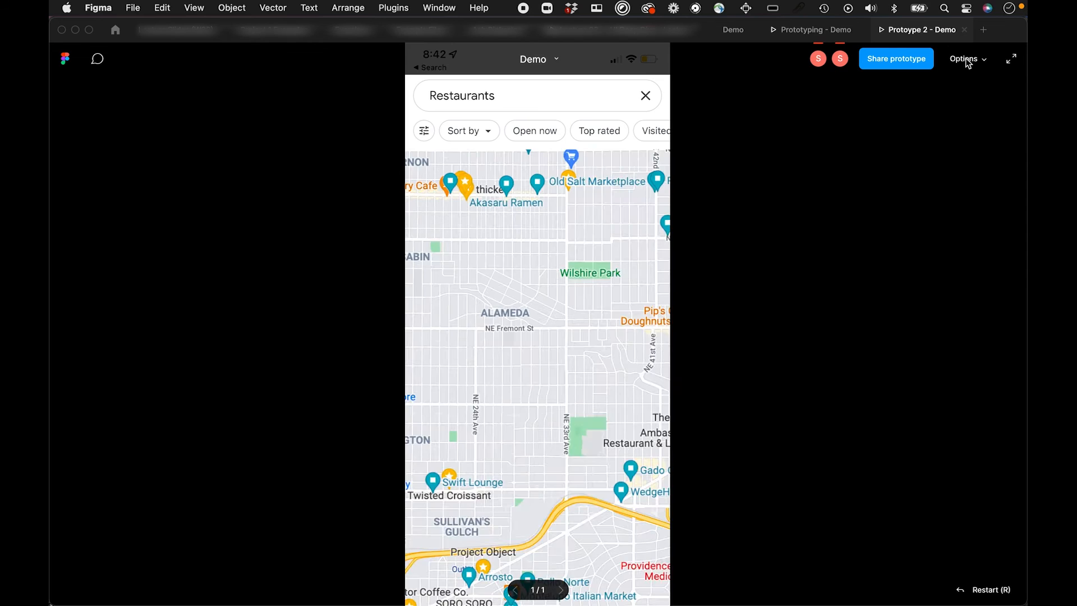
scroll(556, 449, down, 4)
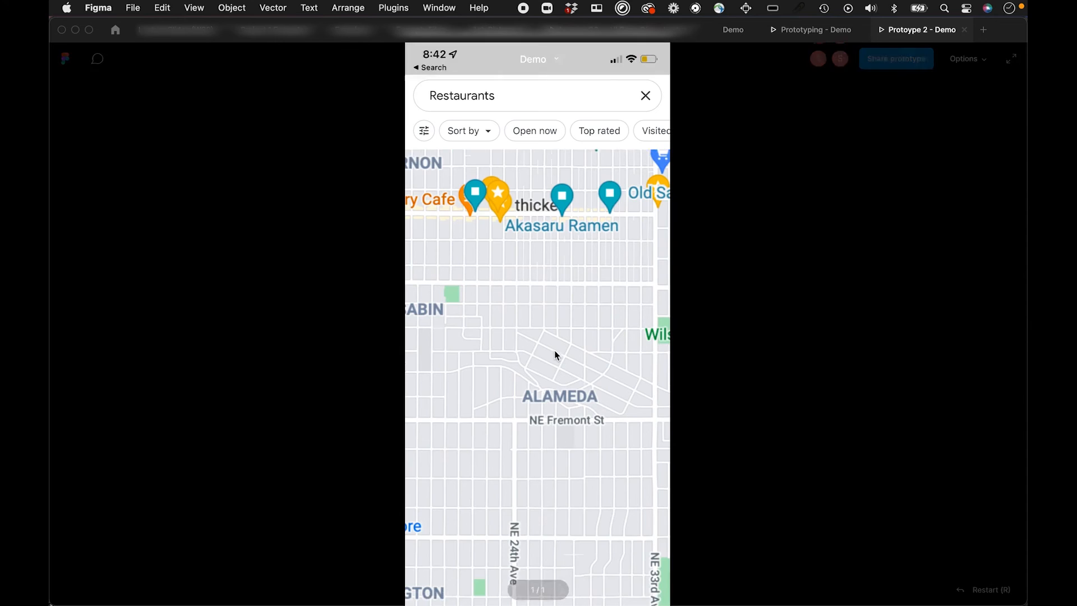
scroll(555, 351, up, 3)
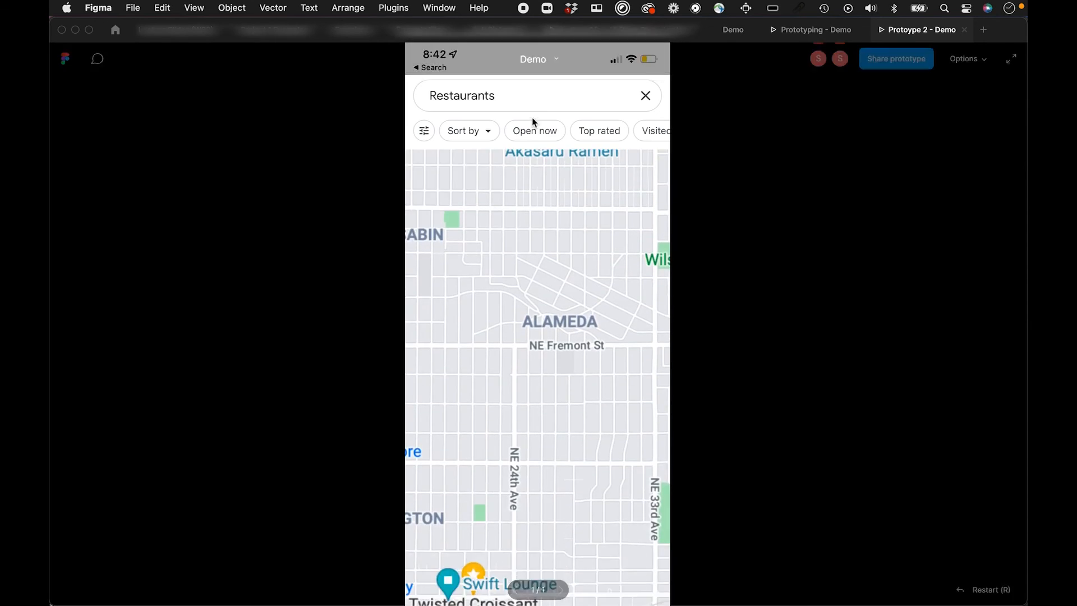
scroll(555, 351, down, 5)
scroll(614, 505, up, 3)
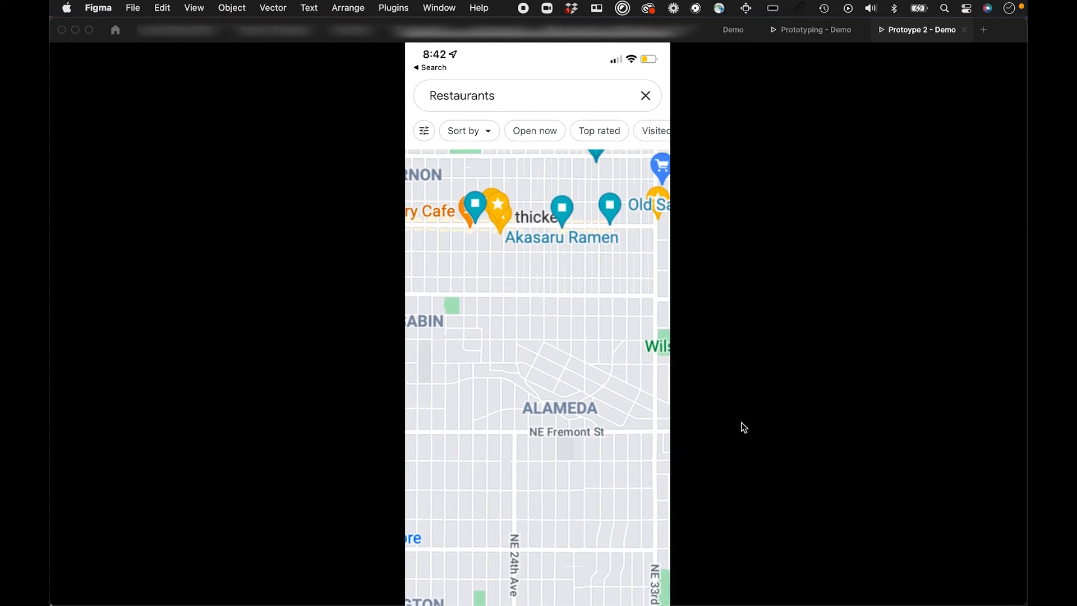
Return to the Demo design file, wrap the map screenshot in a frame, and narrow that frame to the phone's 390 width.
click(730, 38)
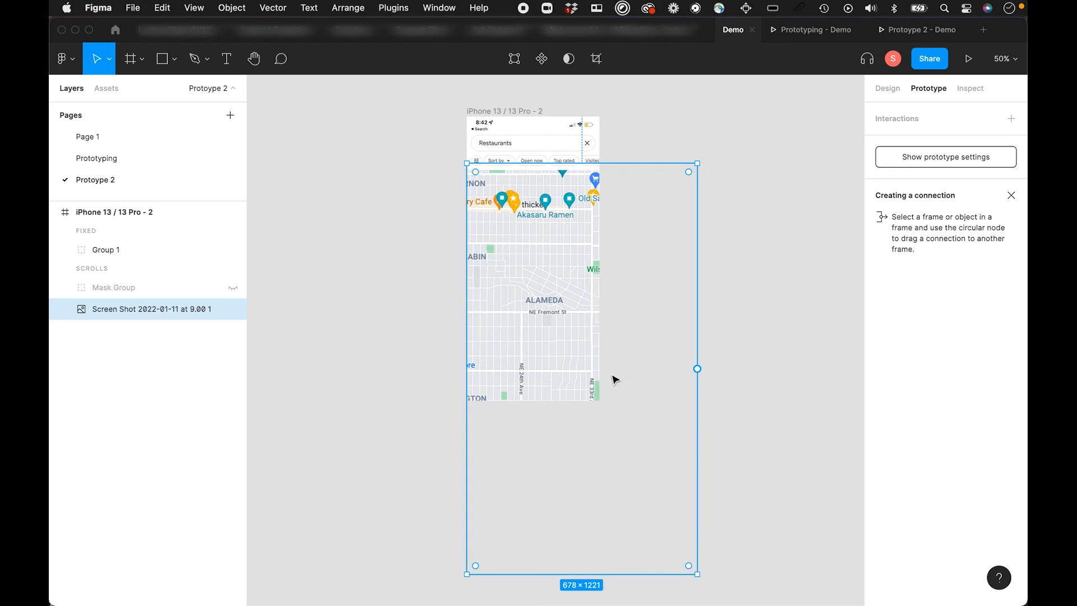
click(752, 413)
click(553, 310)
right_click(532, 362)
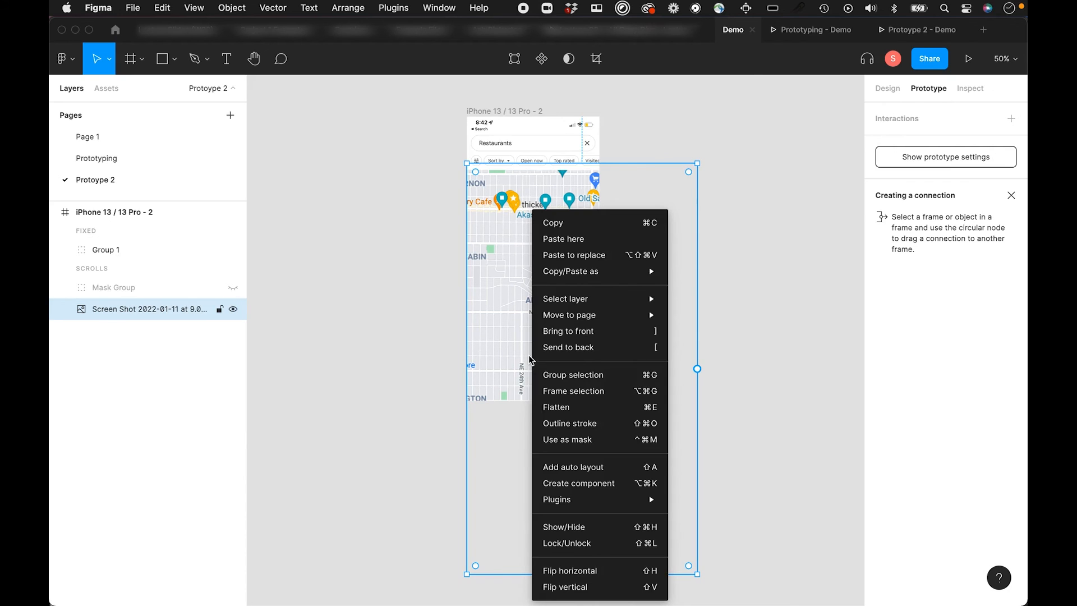
click(577, 393)
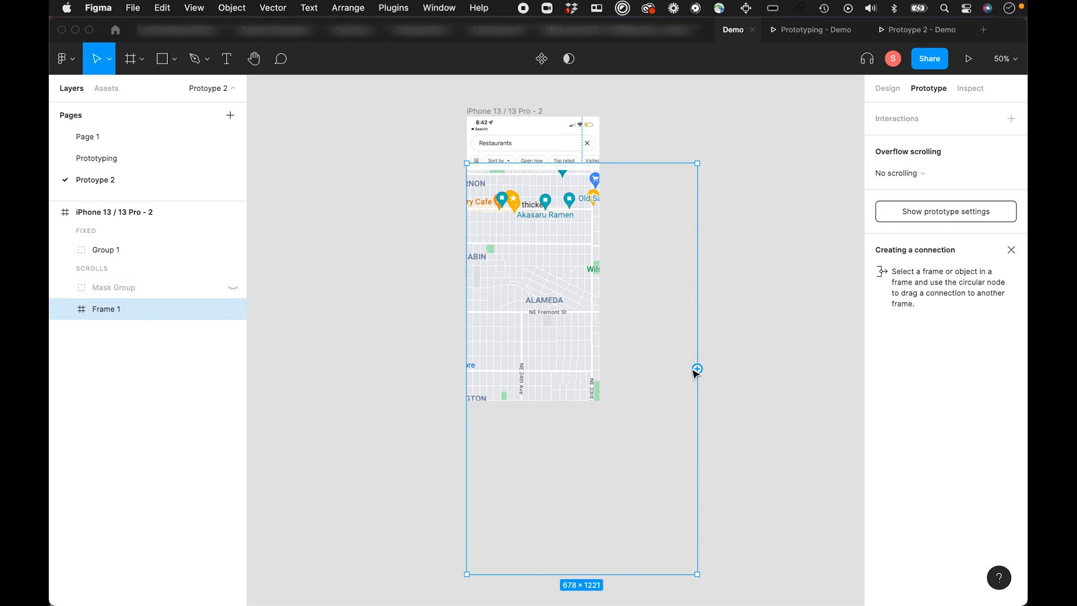
drag(696, 392, 598, 399)
mouse_move(598, 398)
mouse_down()
mouse_move(615, 398)
mouse_move(598, 399)
mouse_up()
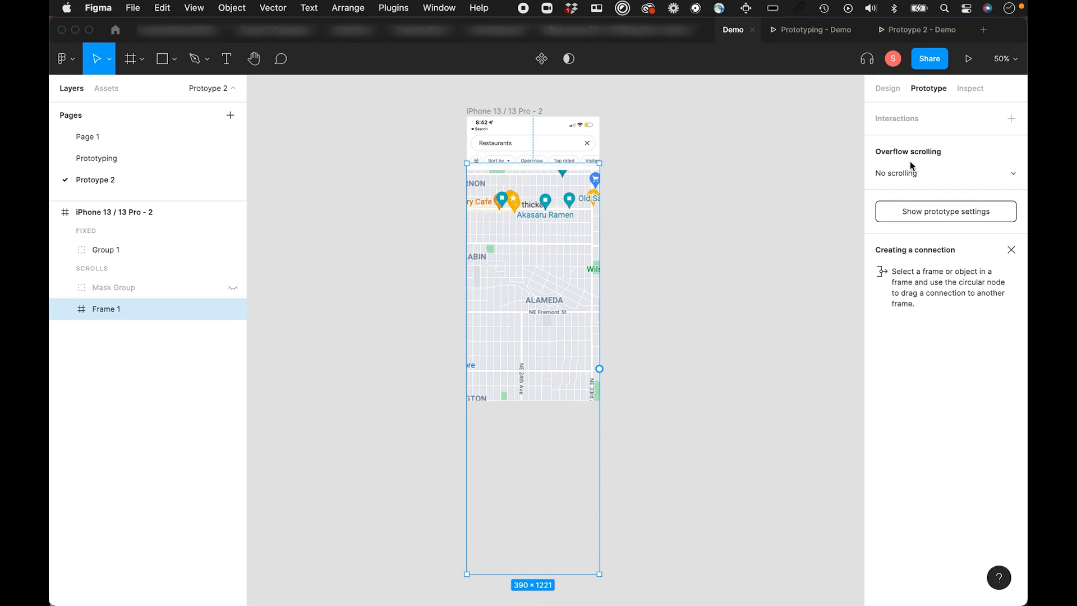
Set the map frame's overflow scrolling to Horizontal and vertical scrolling and test panning the map in the prototype preview.
click(1003, 174)
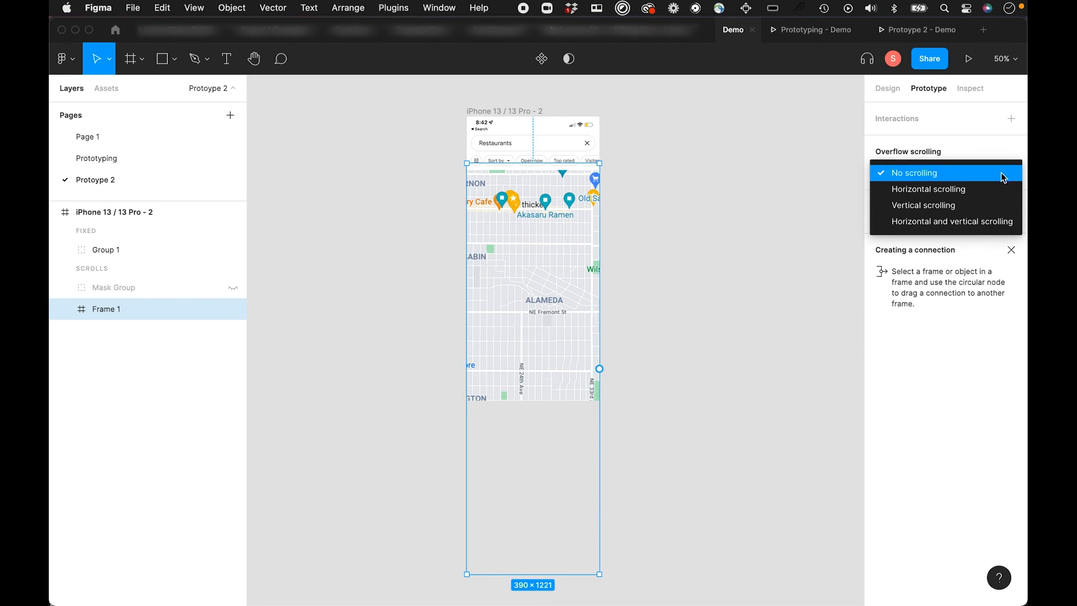
click(971, 225)
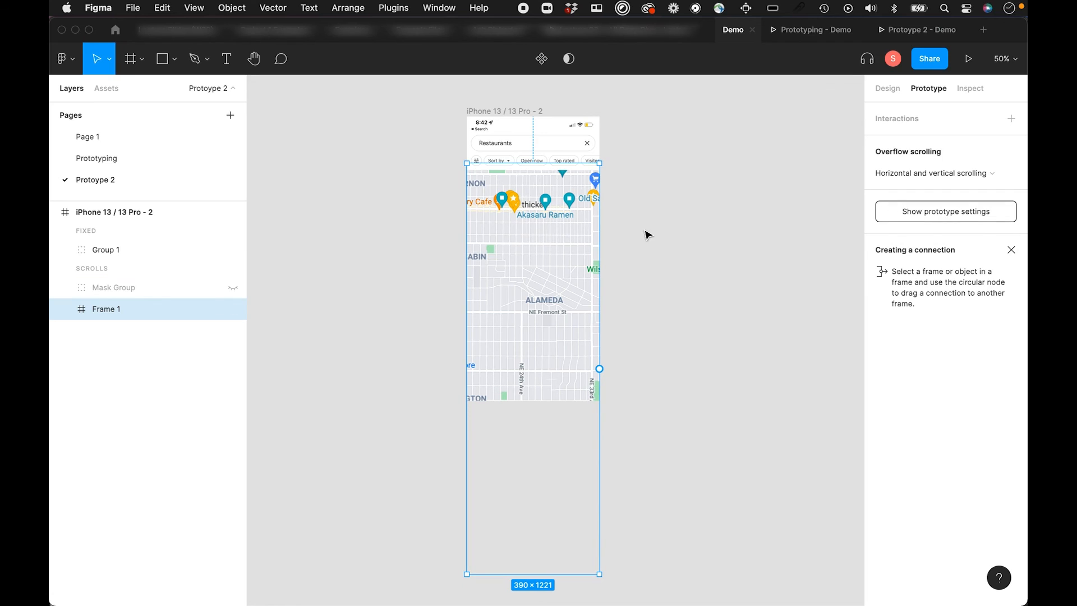
click(967, 59)
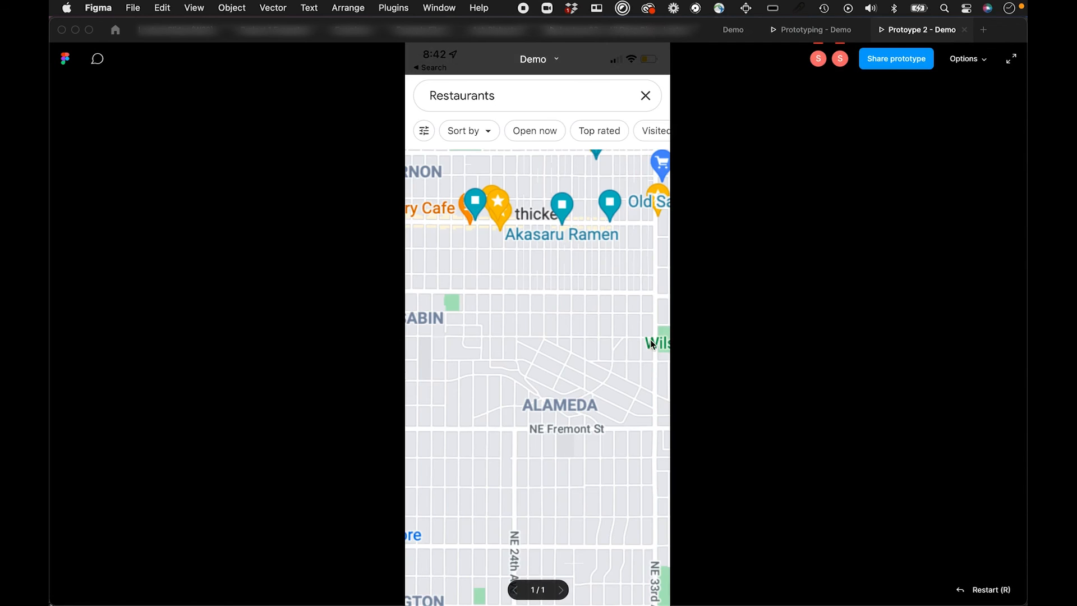
drag(550, 394, 189, 359)
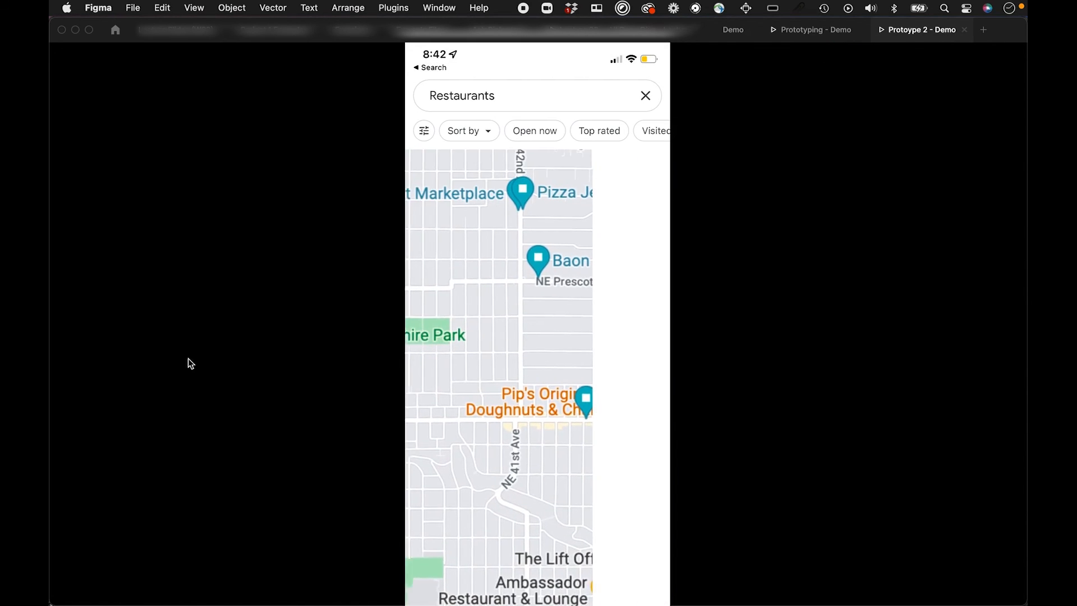
drag(527, 412, 663, 139)
drag(547, 423, 628, 104)
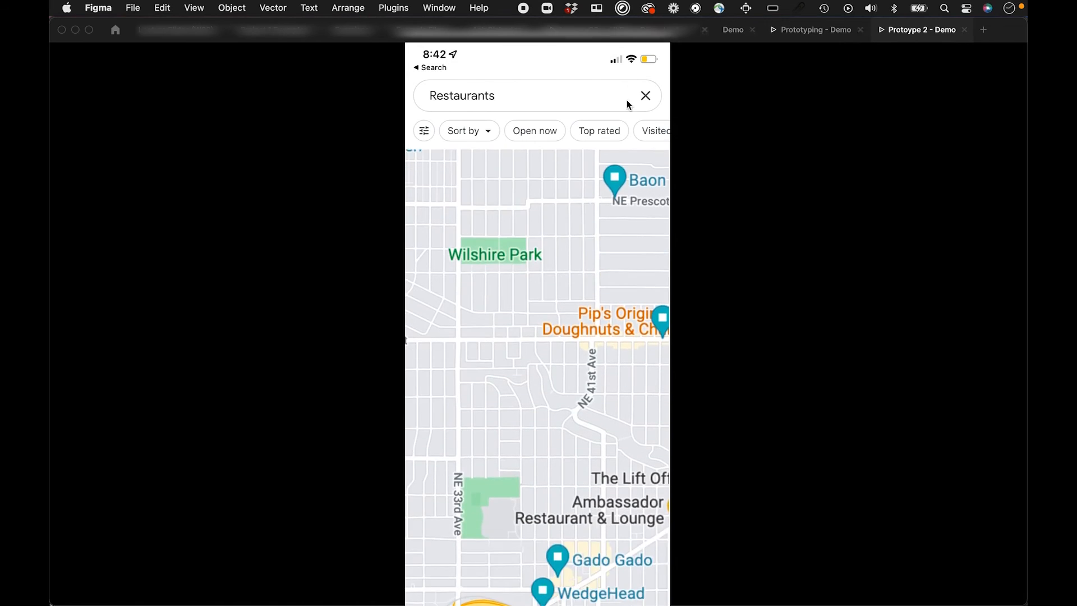
drag(528, 478, 667, 123)
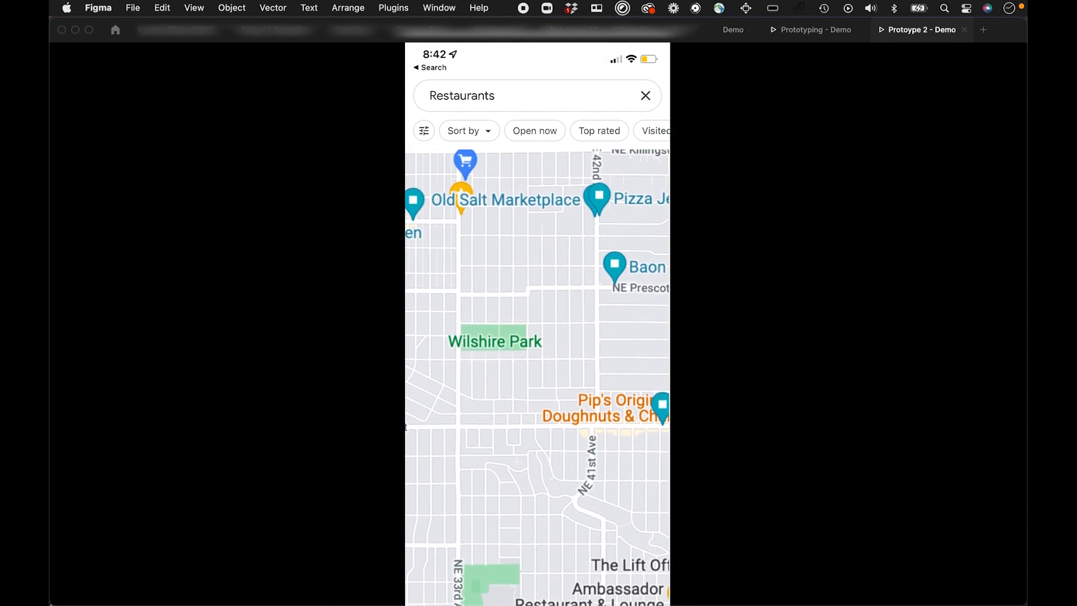
Shorten the map frame in the design file to the phone frame's lower edge, 390 × 705, and test panning in all directions in the preview.
click(730, 30)
drag(543, 573, 572, 400)
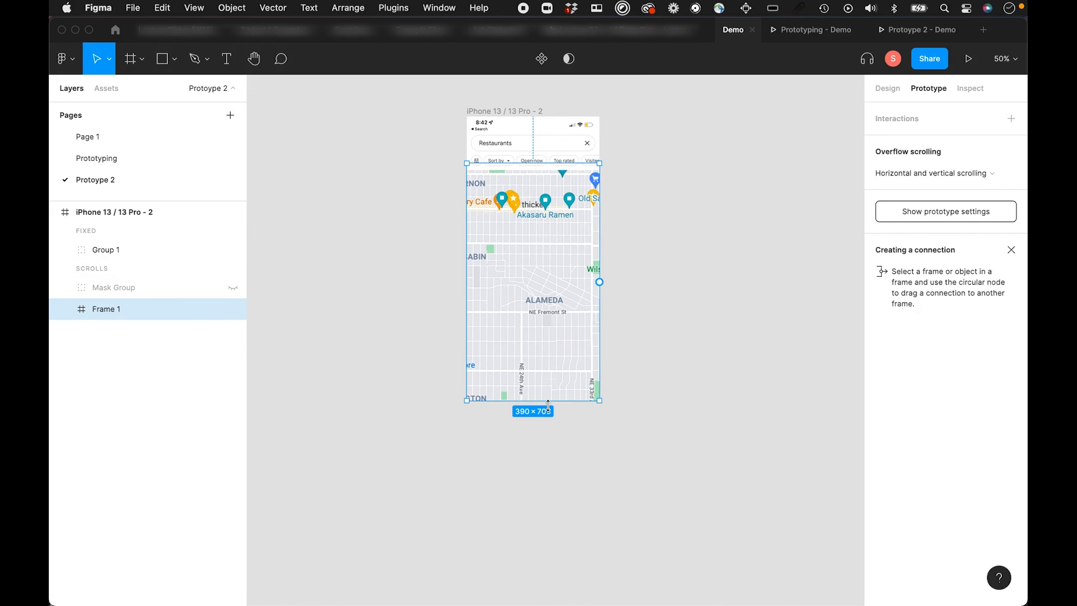
click(963, 57)
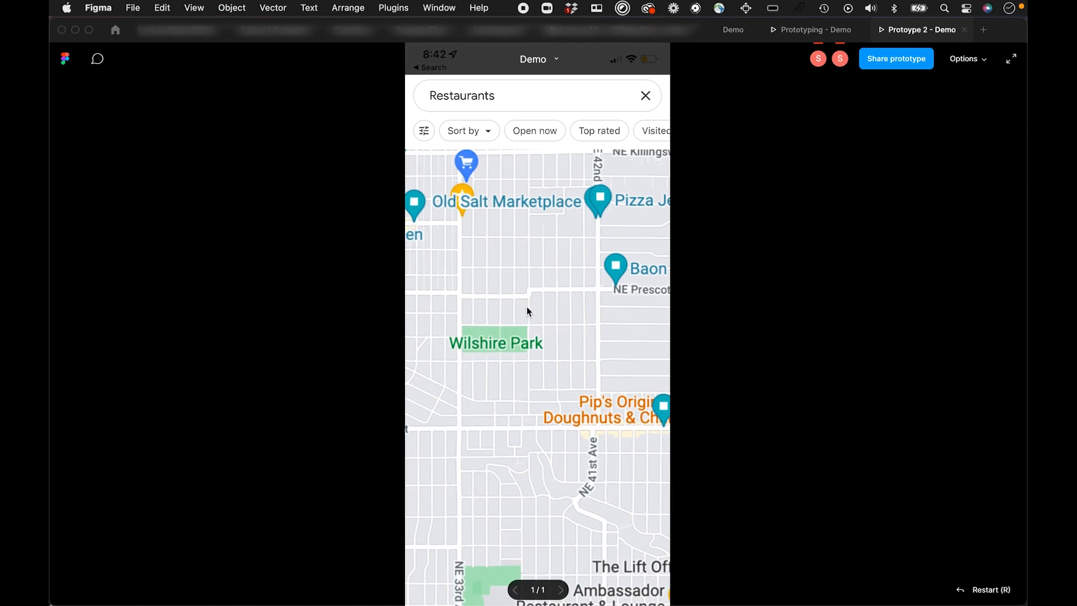
drag(552, 510, 569, 247)
drag(565, 410, 566, 258)
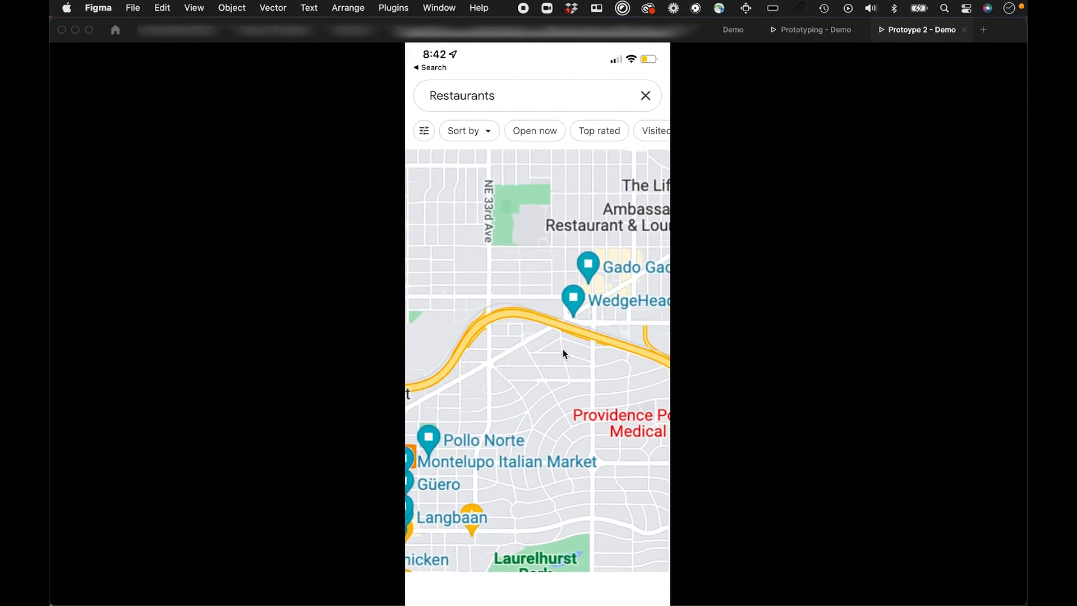
drag(563, 348, 594, 603)
drag(660, 373, 338, 384)
drag(523, 406, 728, 392)
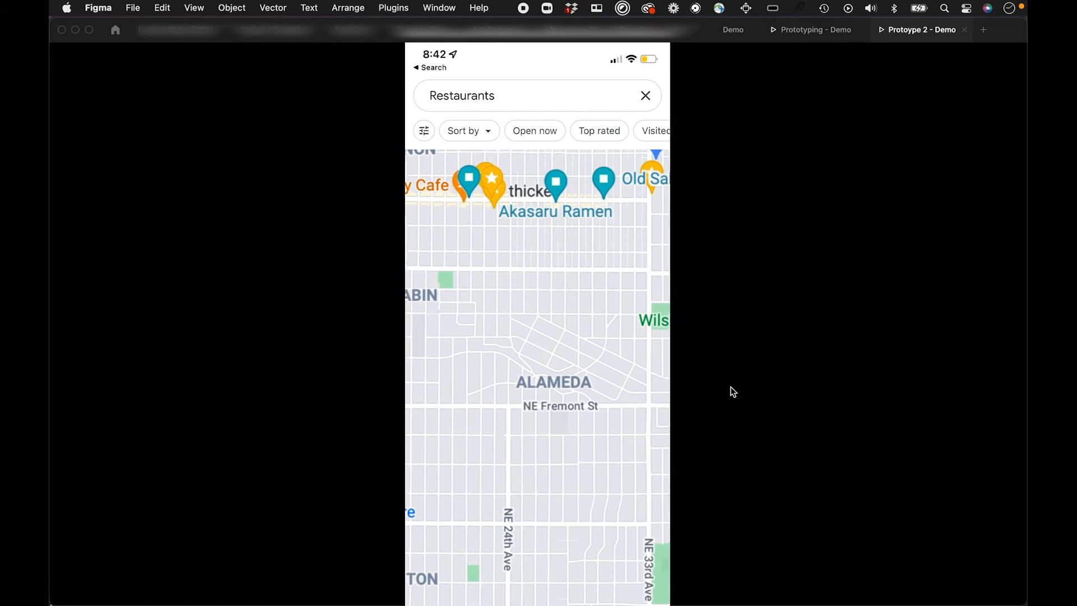
drag(504, 415, 746, 320)
drag(594, 410, 335, 400)
Review the map frame's overflow scrolling options in the design file without changing them, and return to the prototype preview.
click(735, 29)
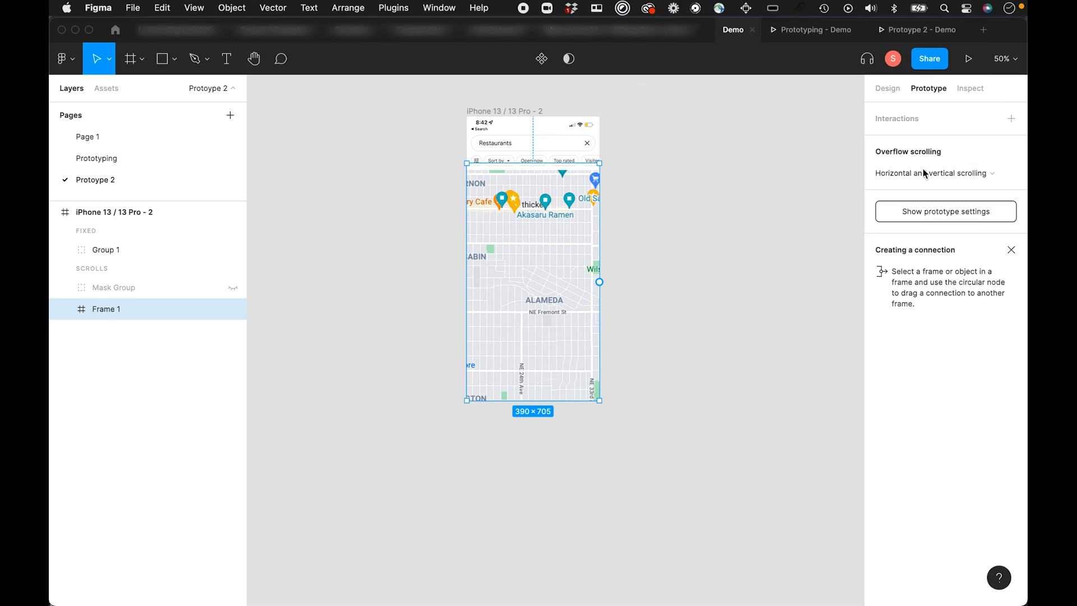
click(980, 173)
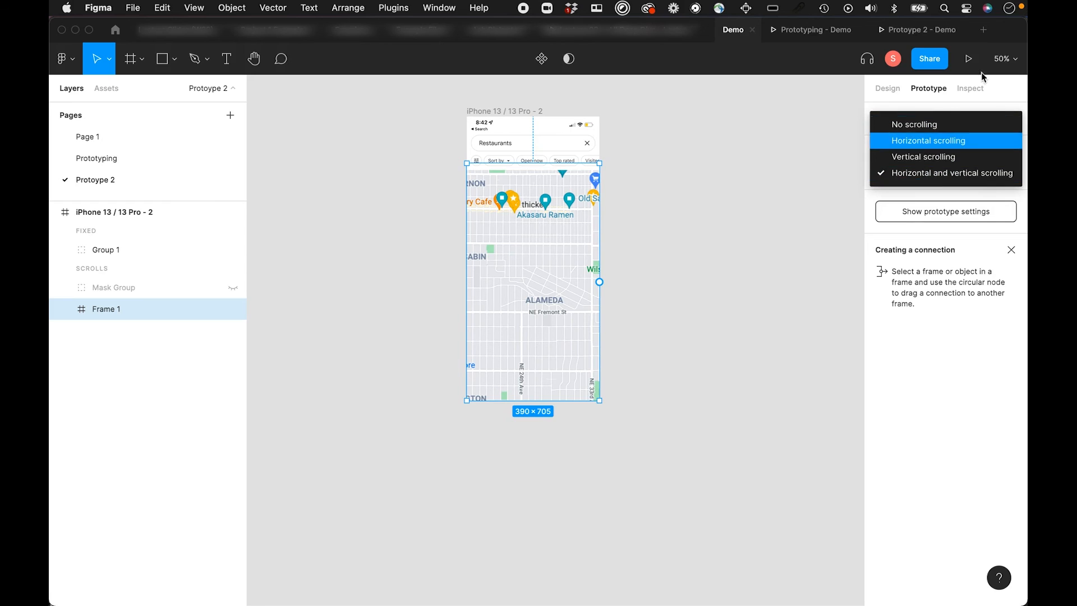
click(727, 229)
click(903, 31)
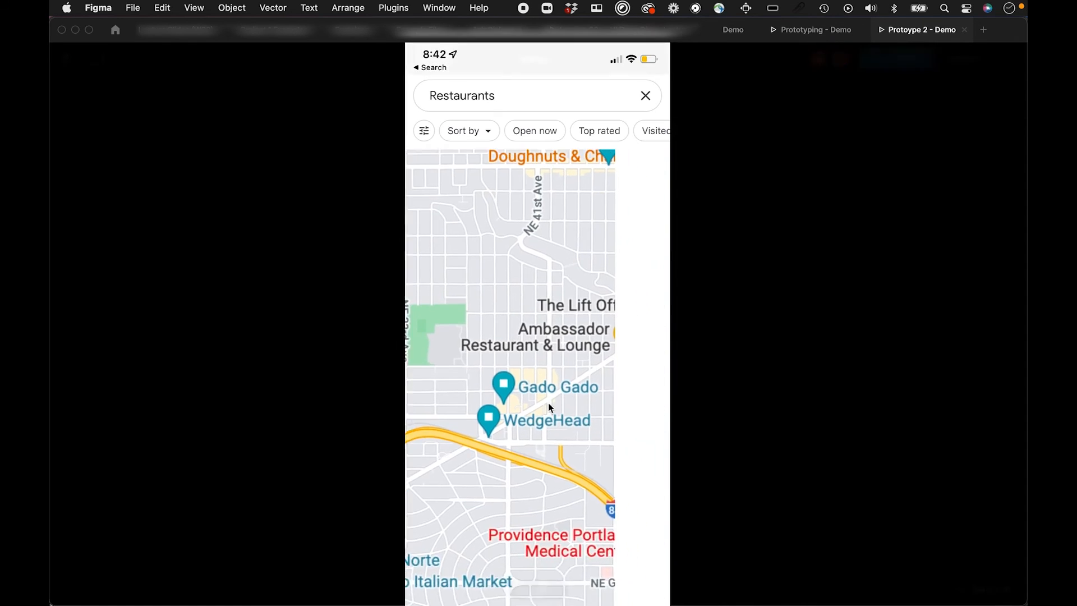